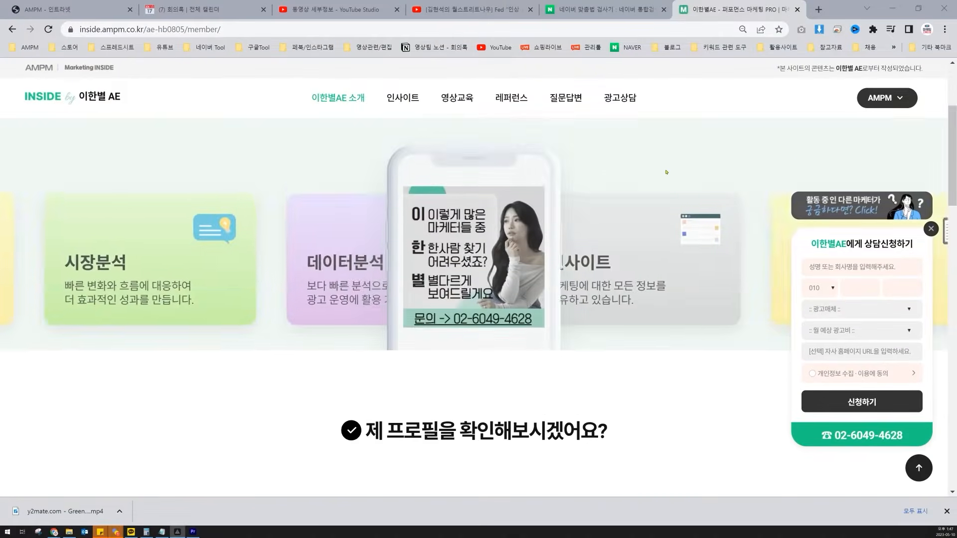
scroll(478, 299, down, 10)
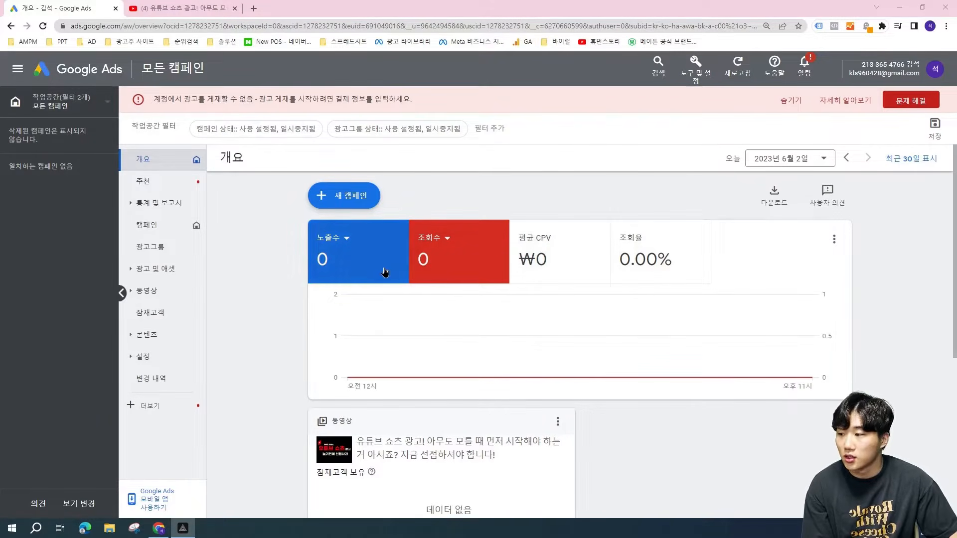
Start a new campaign with the 목표 설정 없이 캠페인 만들기 objective and the 동영상 campaign type
click(347, 200)
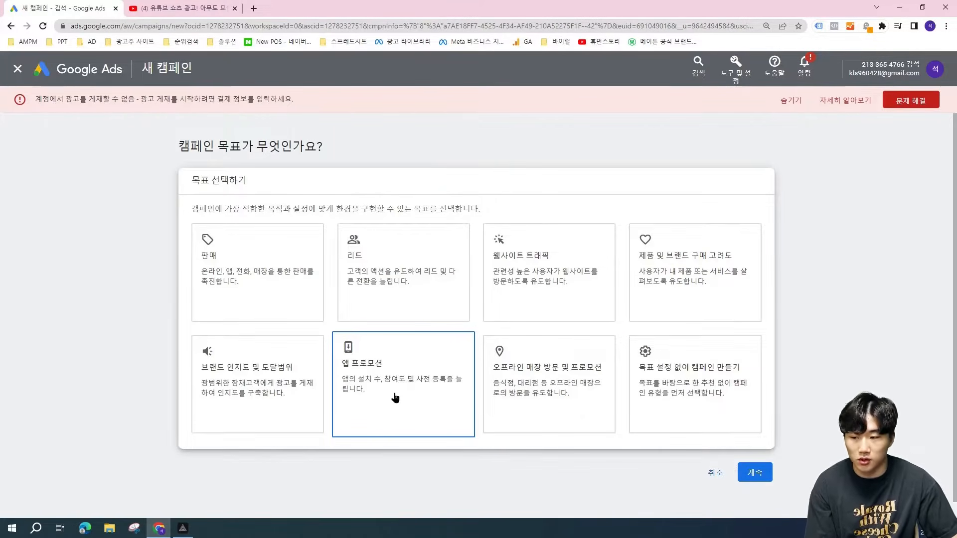
click(739, 378)
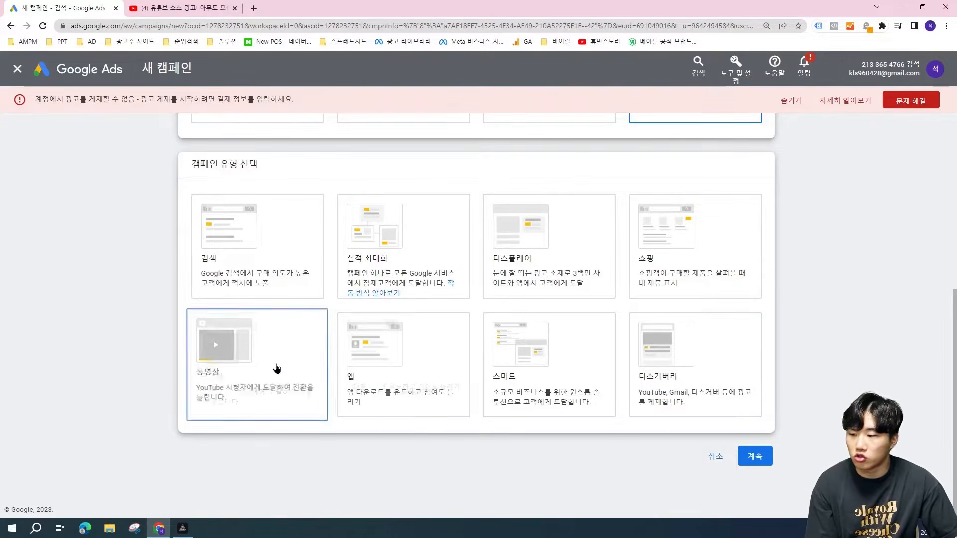
click(277, 368)
scroll(292, 368, down, 4)
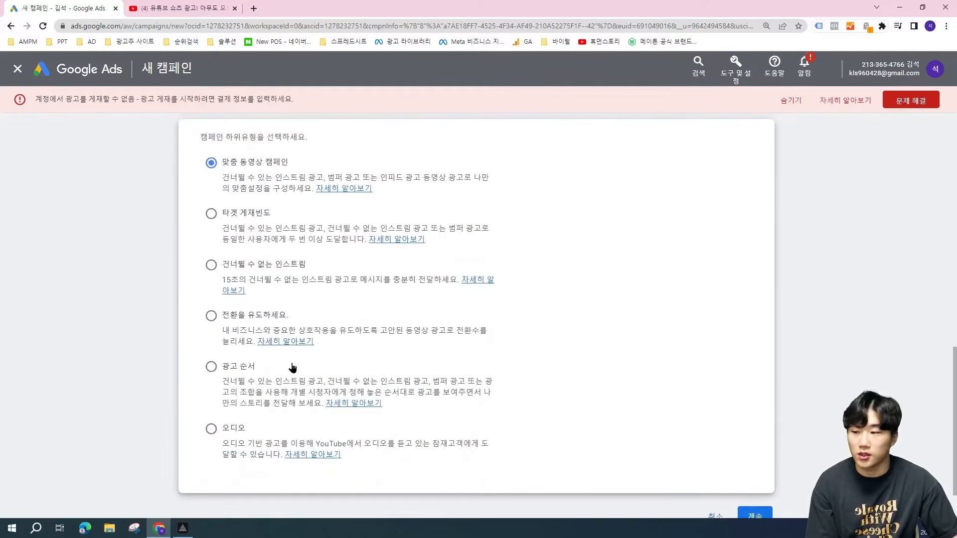
scroll(327, 332, up, 1)
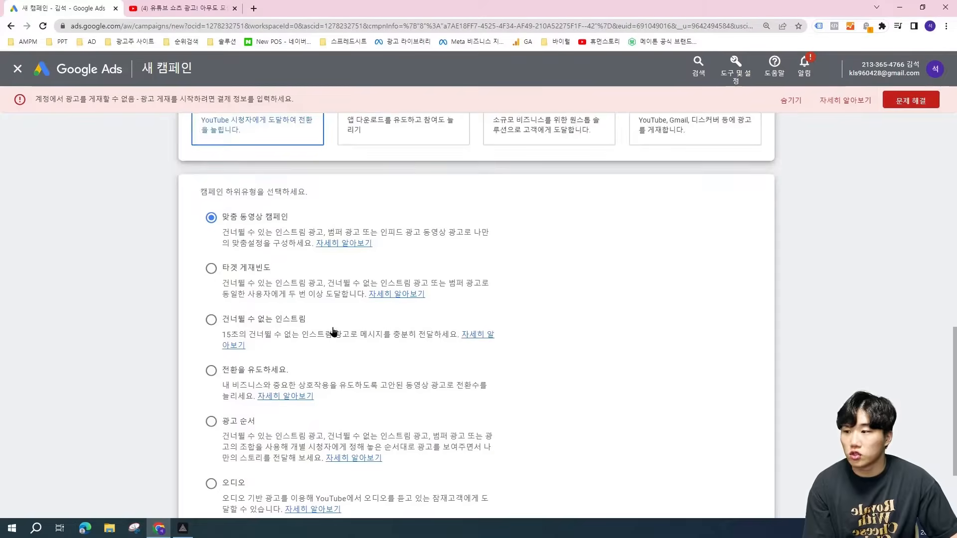
scroll(348, 330, down, 1)
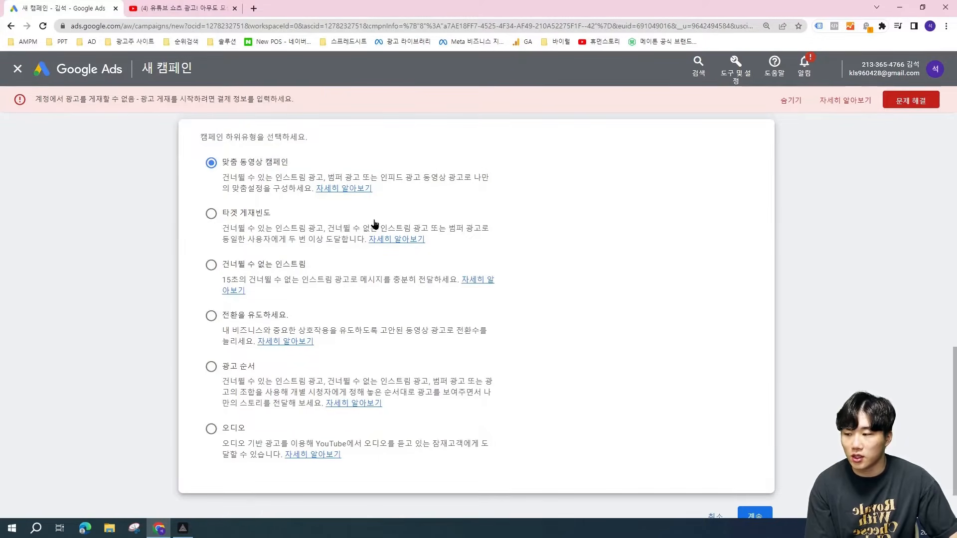
Choose the 전환을 유도하세요 campaign subtype, check its conversion goal and continue to the campaign settings
click(260, 318)
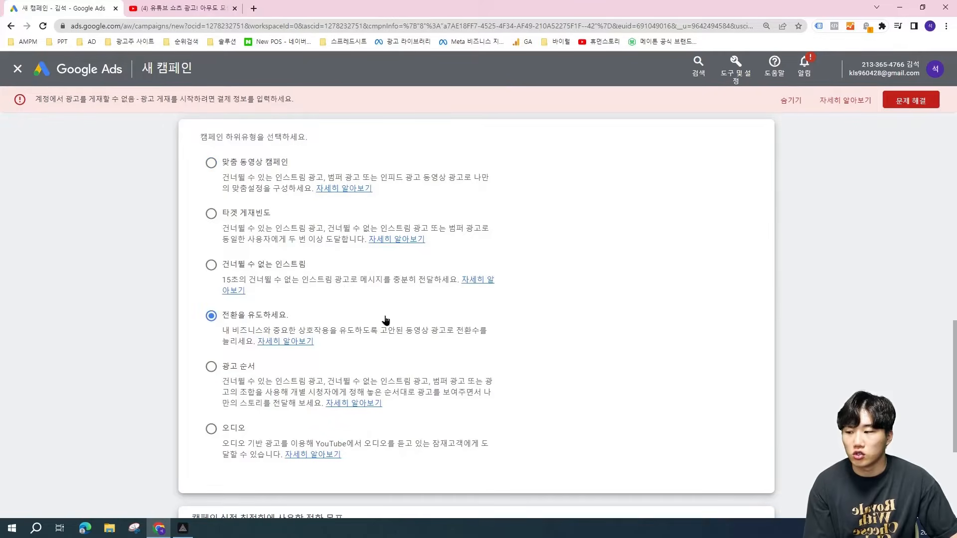
scroll(498, 279, down, 1)
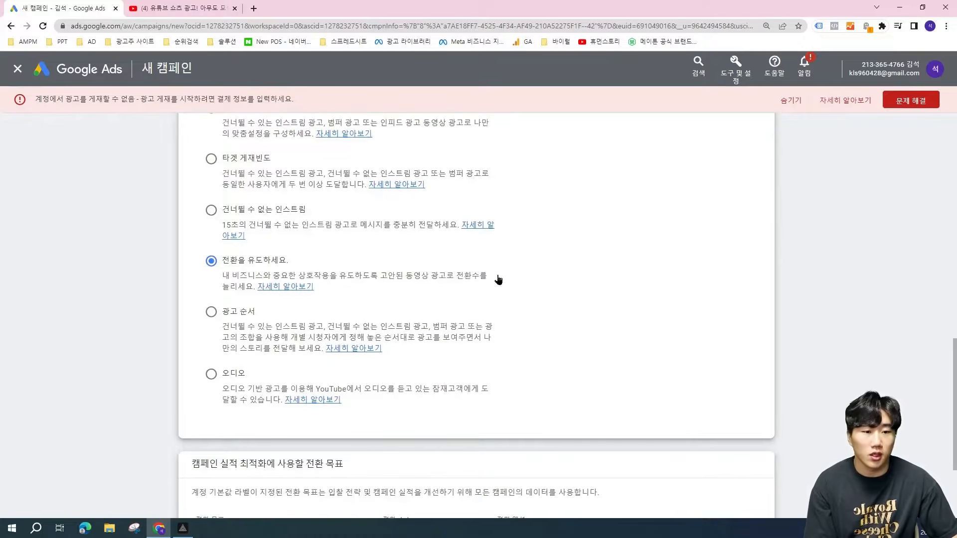
scroll(499, 281, down, 1)
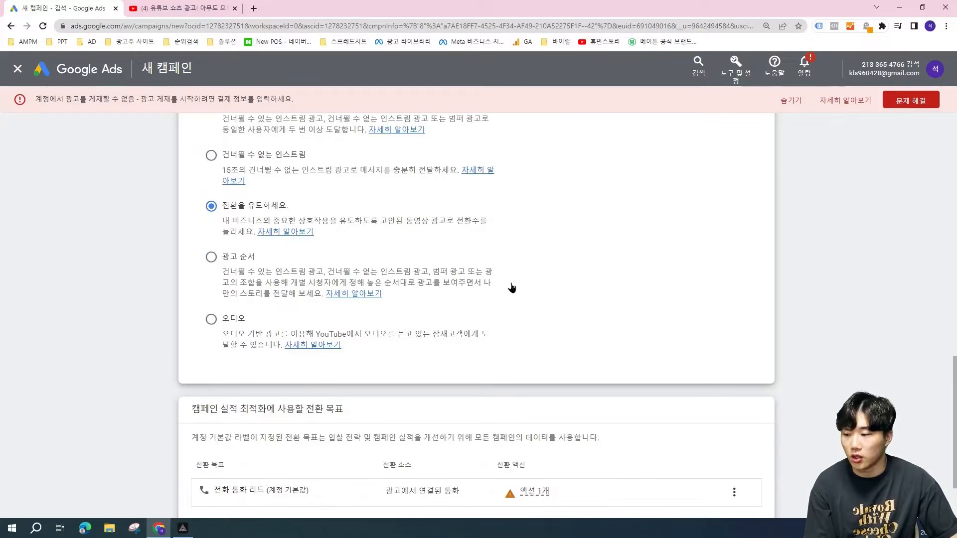
scroll(520, 279, down, 2)
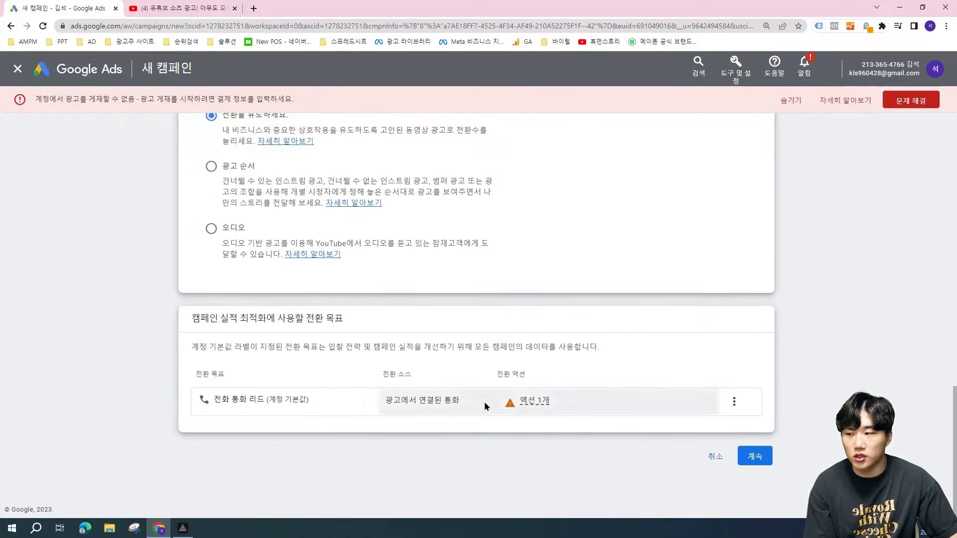
scroll(302, 194, up, 1)
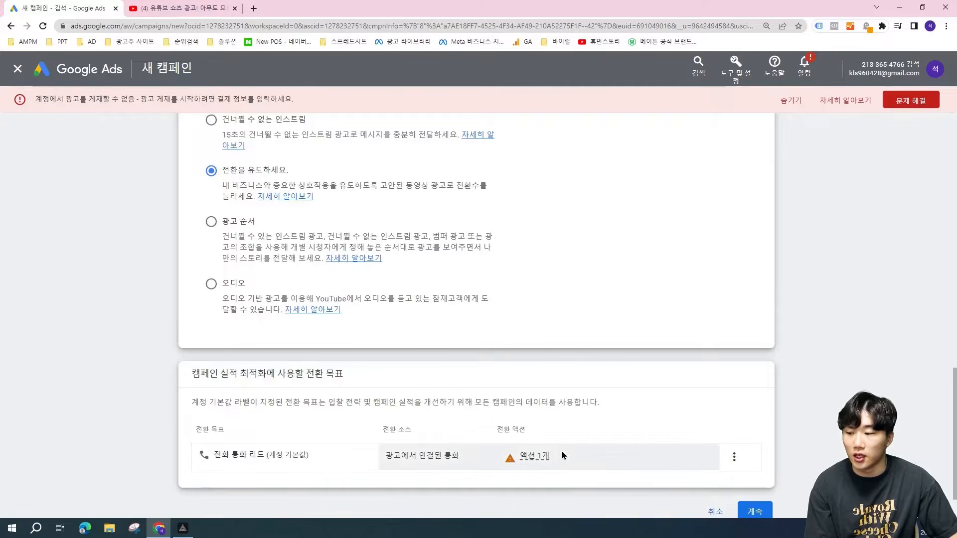
mouse_move(561, 451)
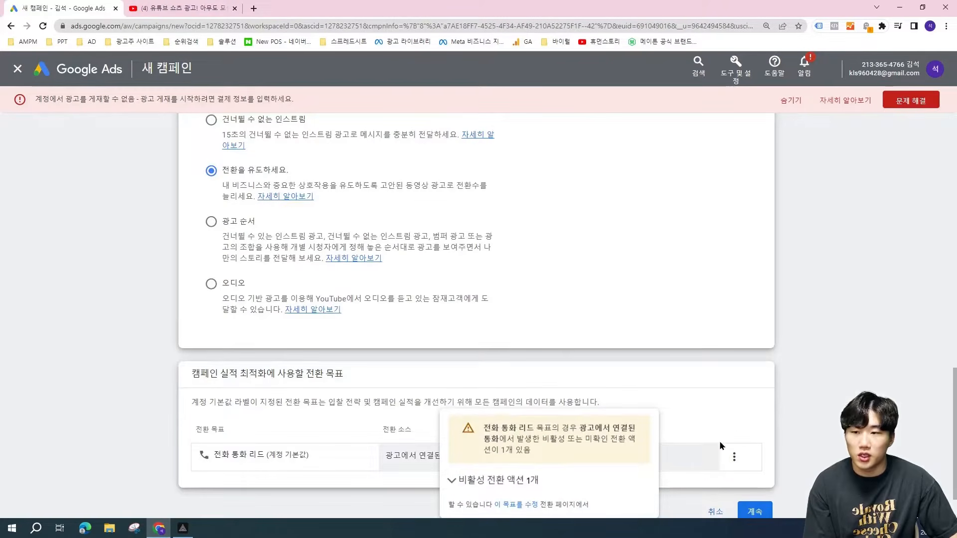
click(736, 75)
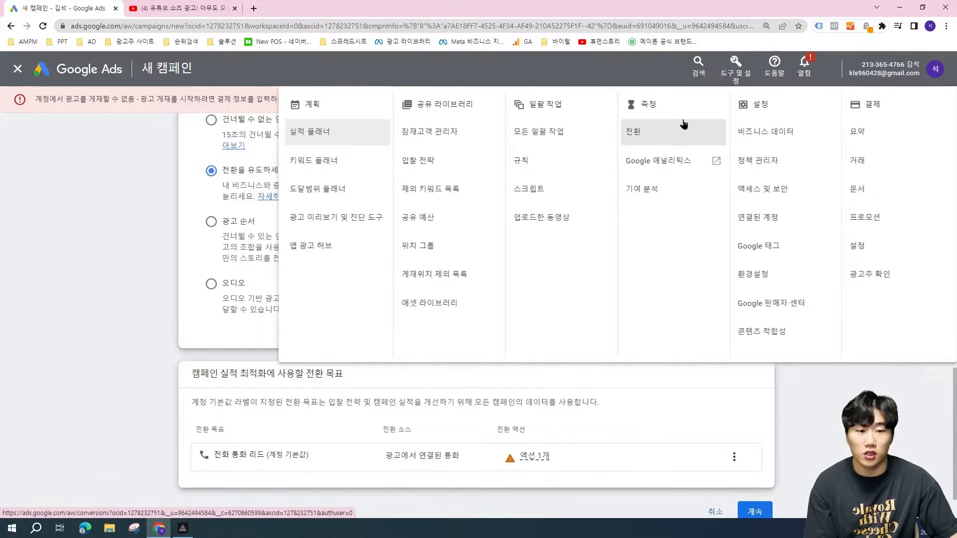
click(829, 405)
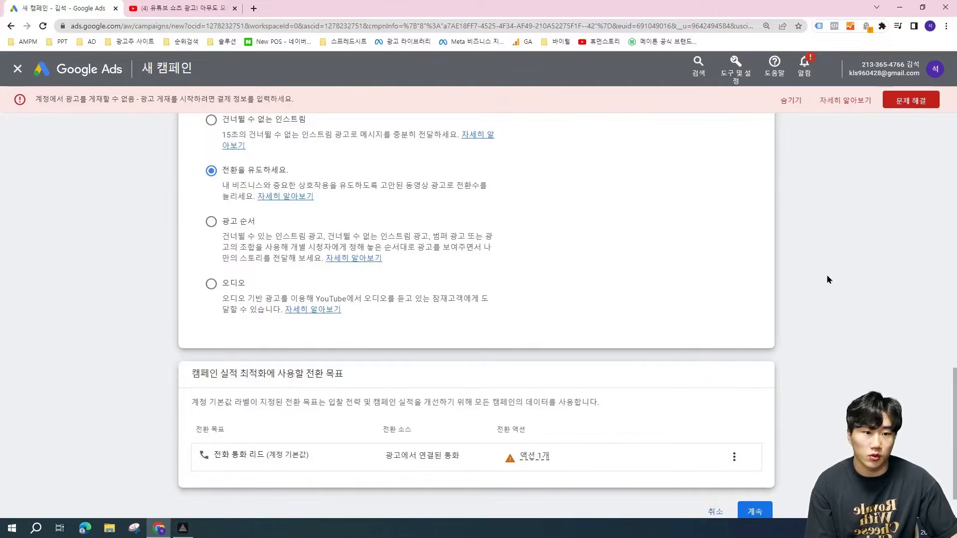
scroll(798, 324, down, 2)
click(753, 456)
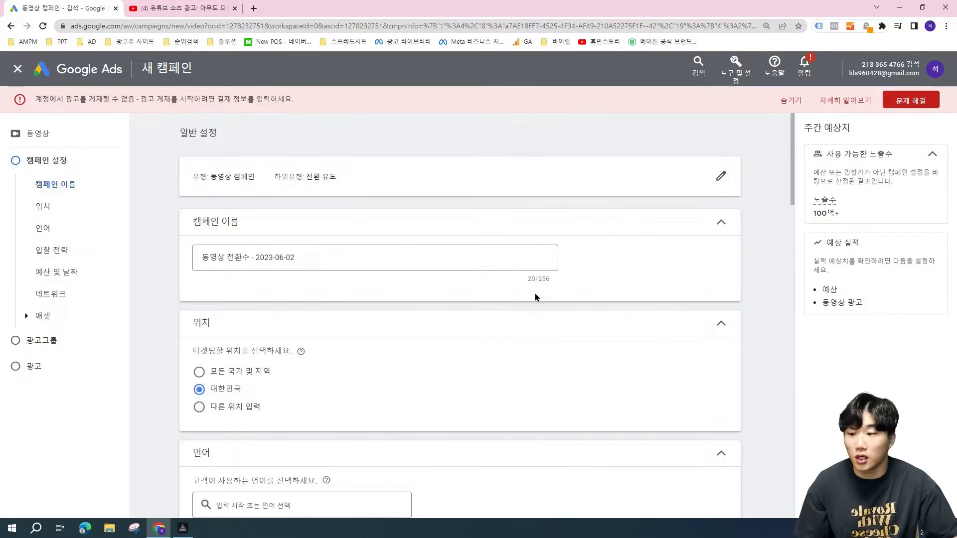
Rename the campaign as test
click(455, 256)
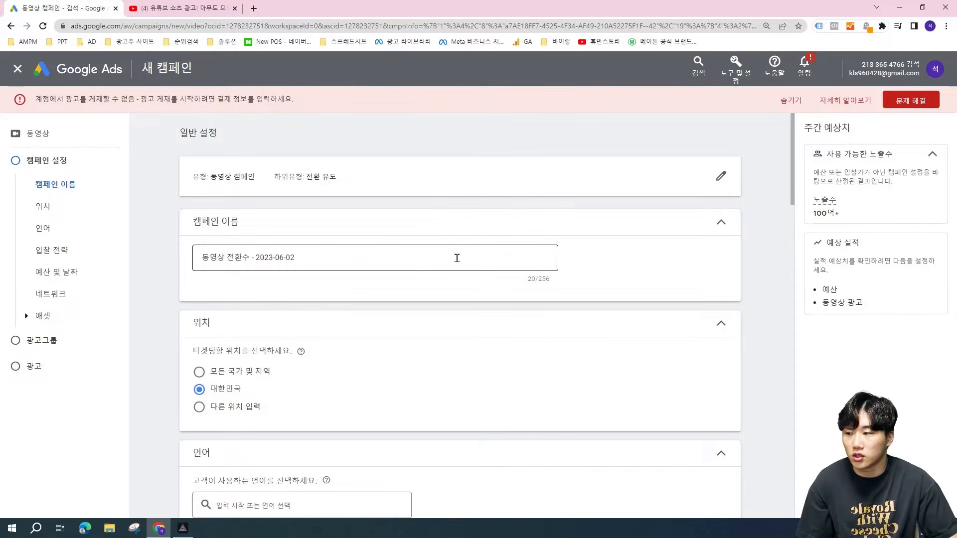
double_click(426, 261)
key(ctrl+a)
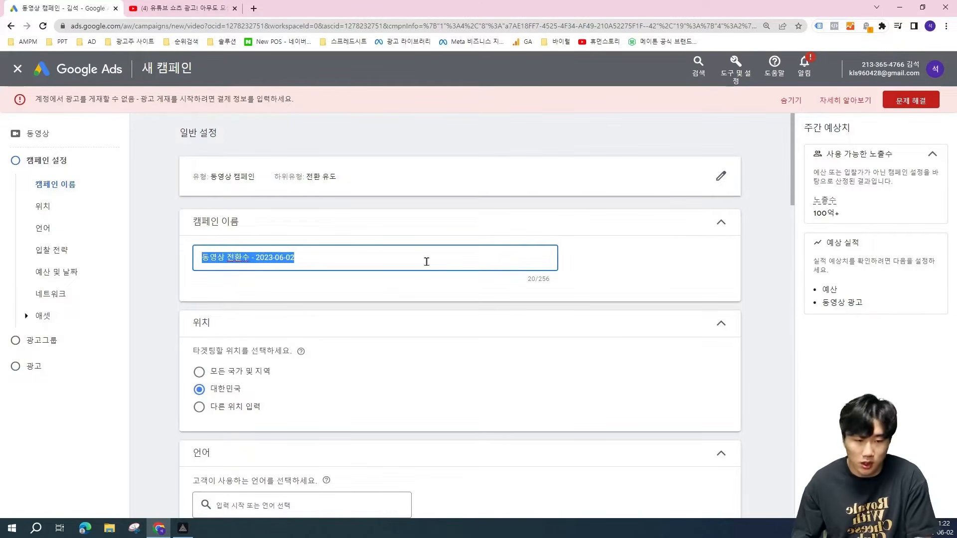
key(BackSpace)
text(test)
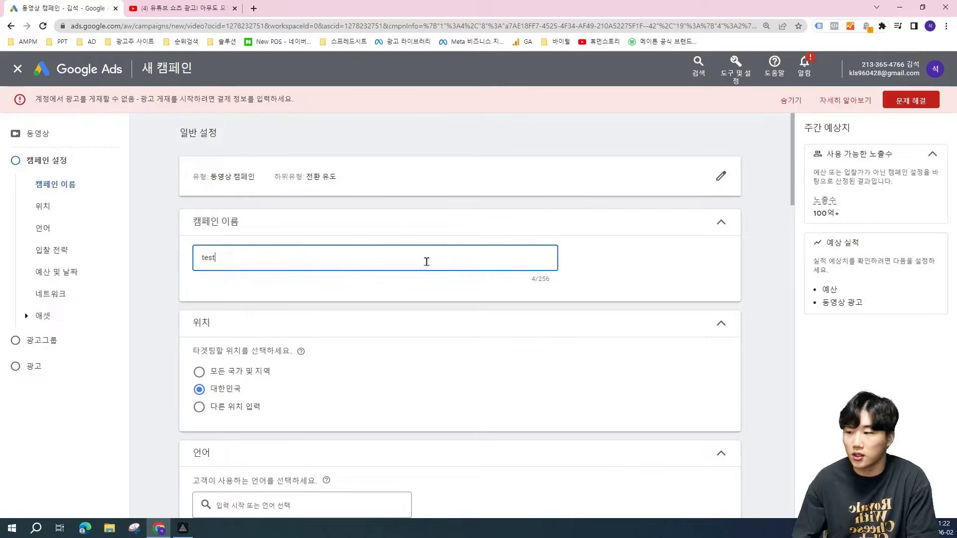
click(448, 321)
click(518, 323)
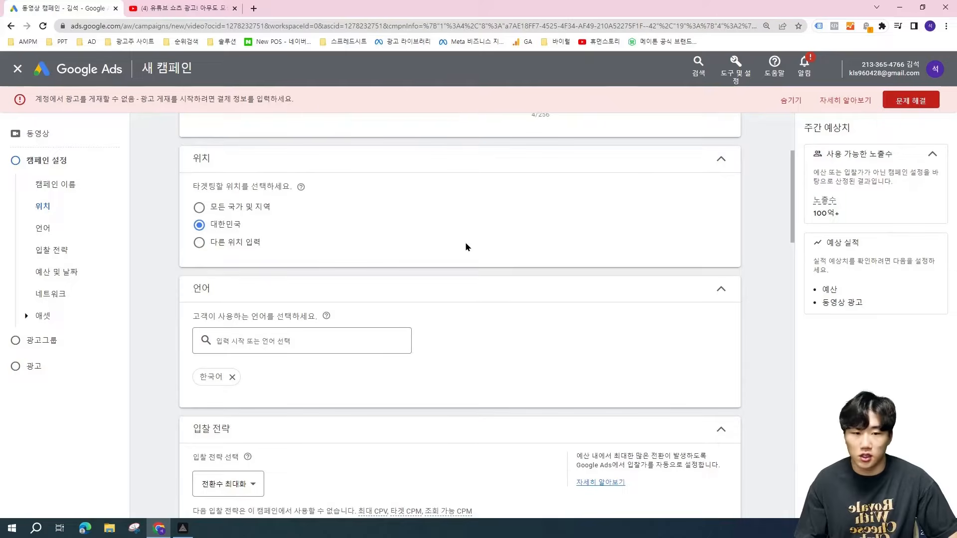
Switch the bidding strategy to 타겟 CPA and back to 전환수 최대화
scroll(465, 241, down, 2)
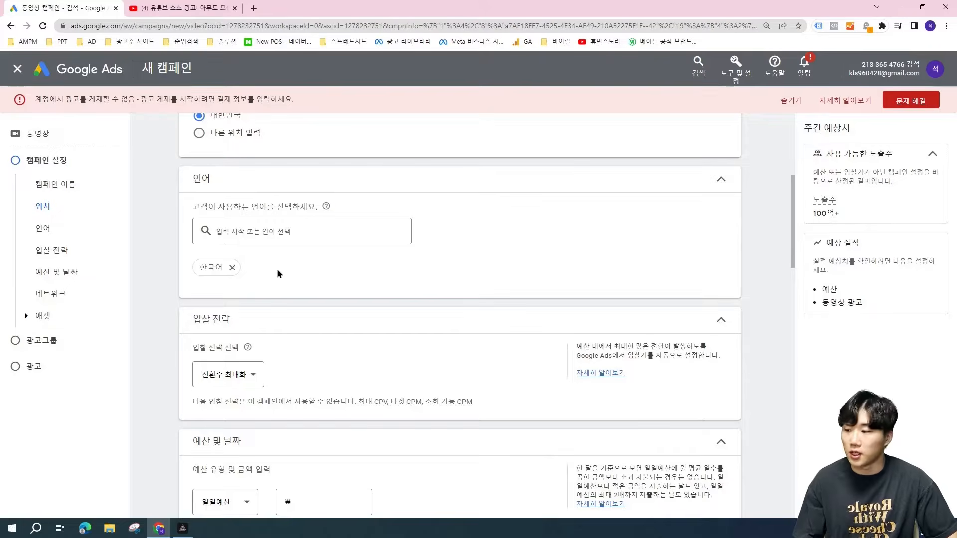
scroll(278, 271, down, 2)
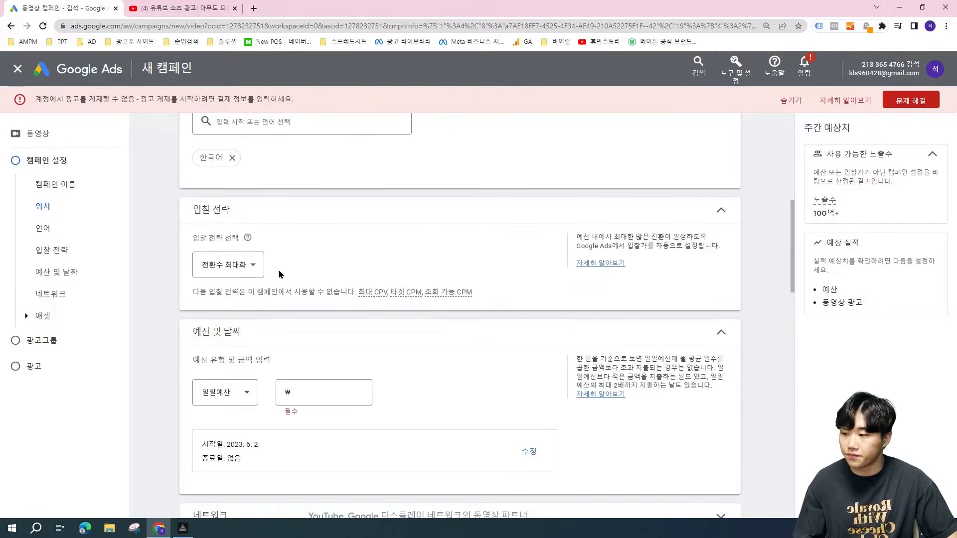
click(248, 263)
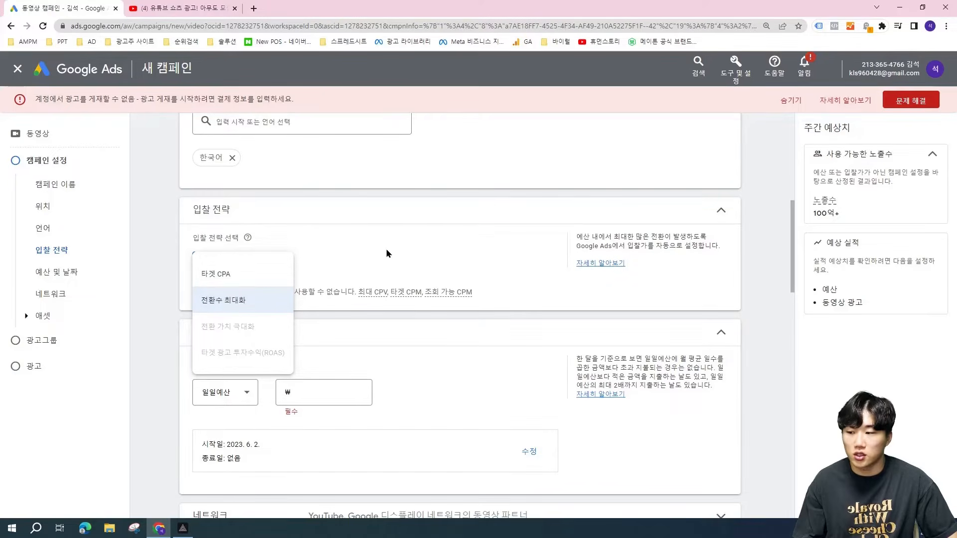
click(412, 254)
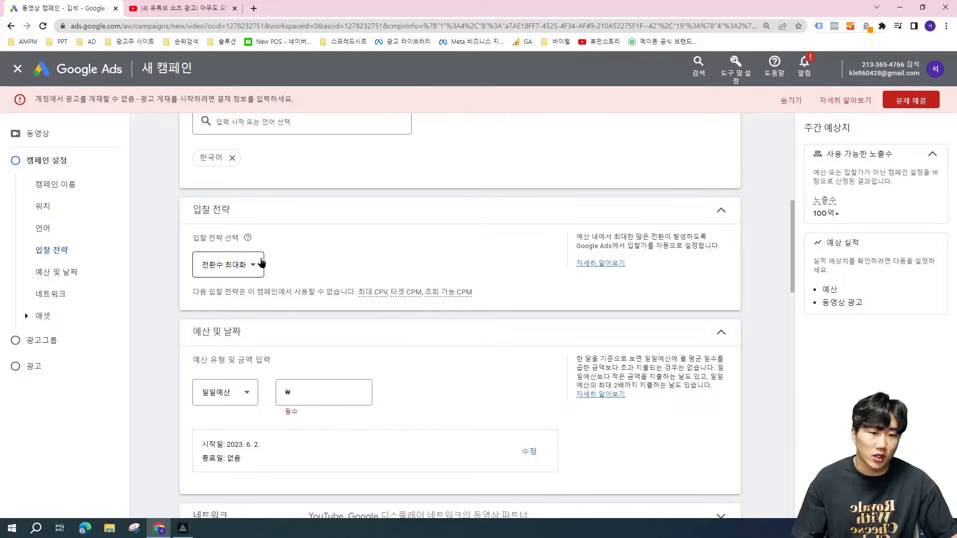
click(261, 262)
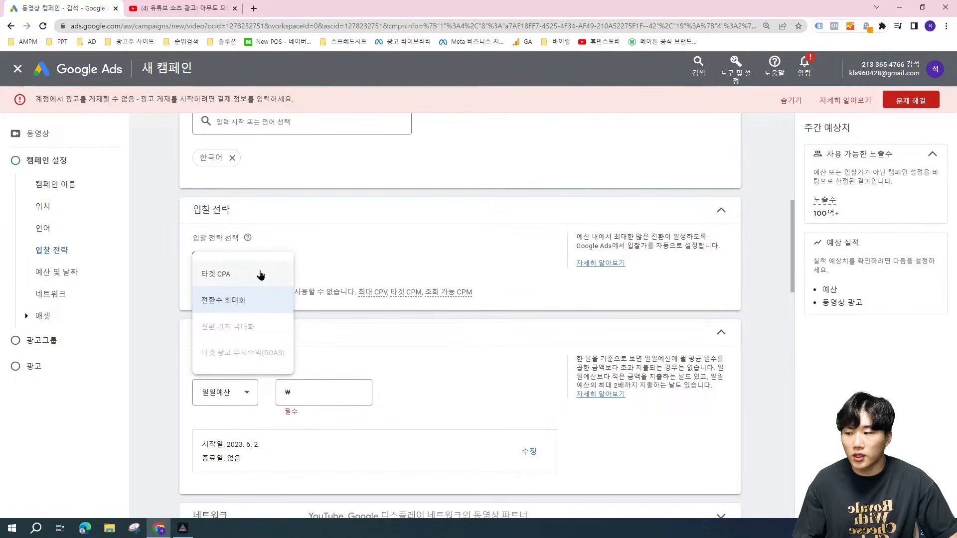
click(260, 273)
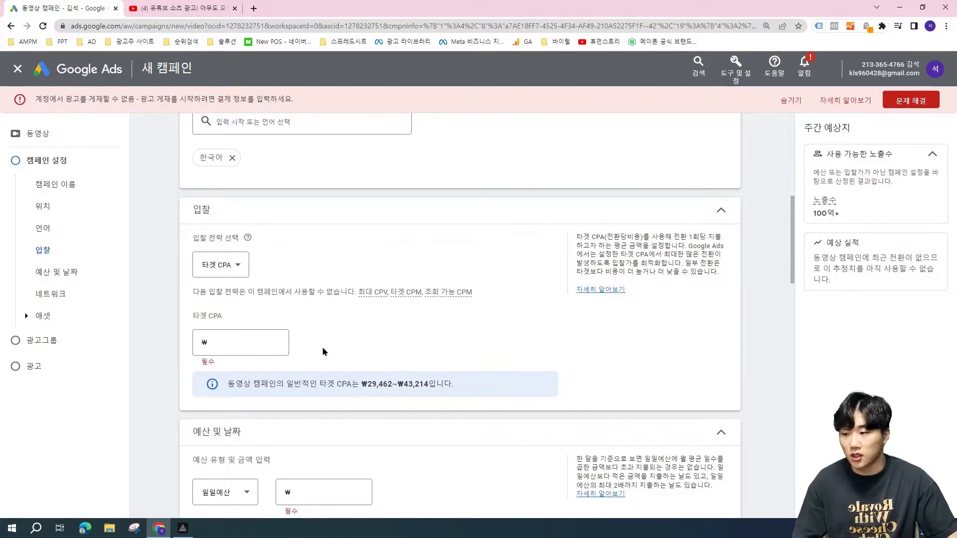
click(231, 271)
click(240, 303)
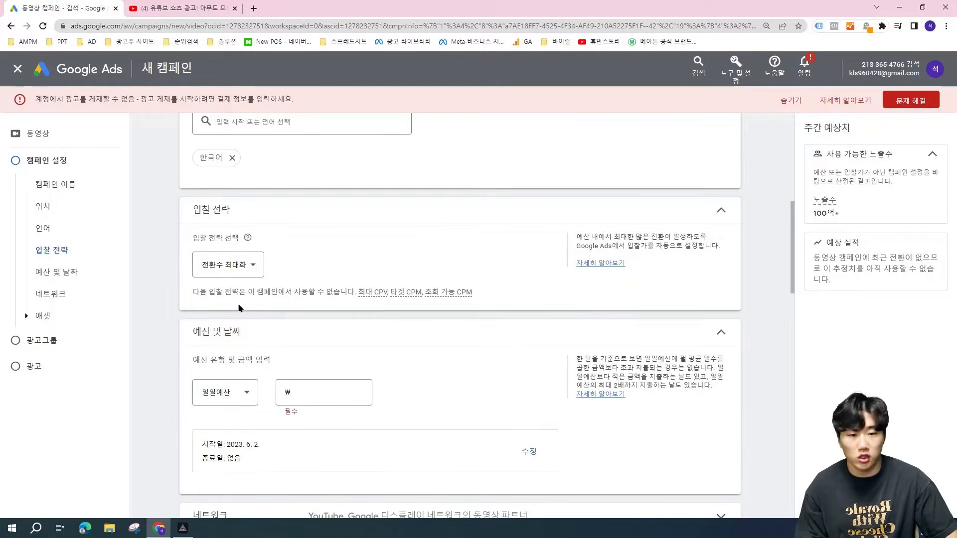
Switch the budget type to 캠페인 총 예산 and return it to 일일예산
scroll(349, 240, down, 3)
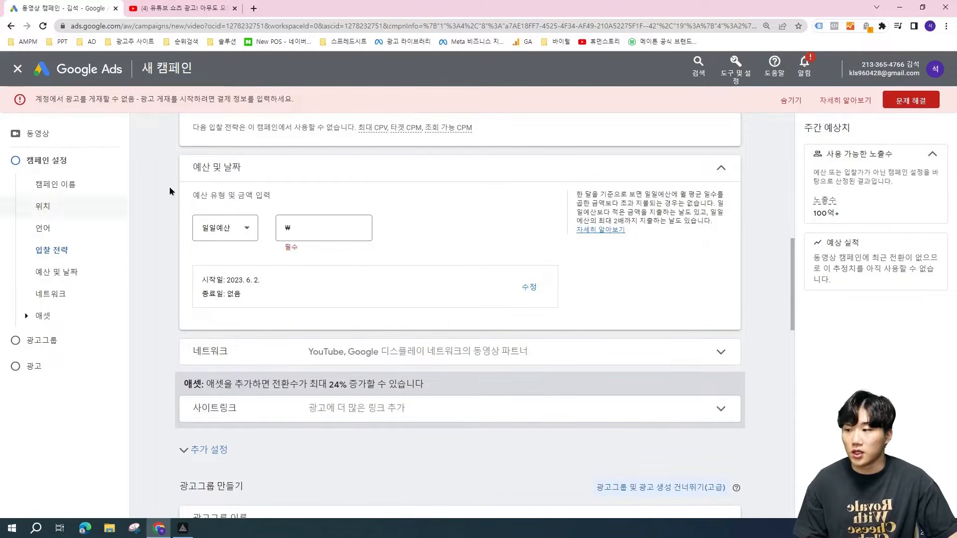
click(247, 229)
click(239, 268)
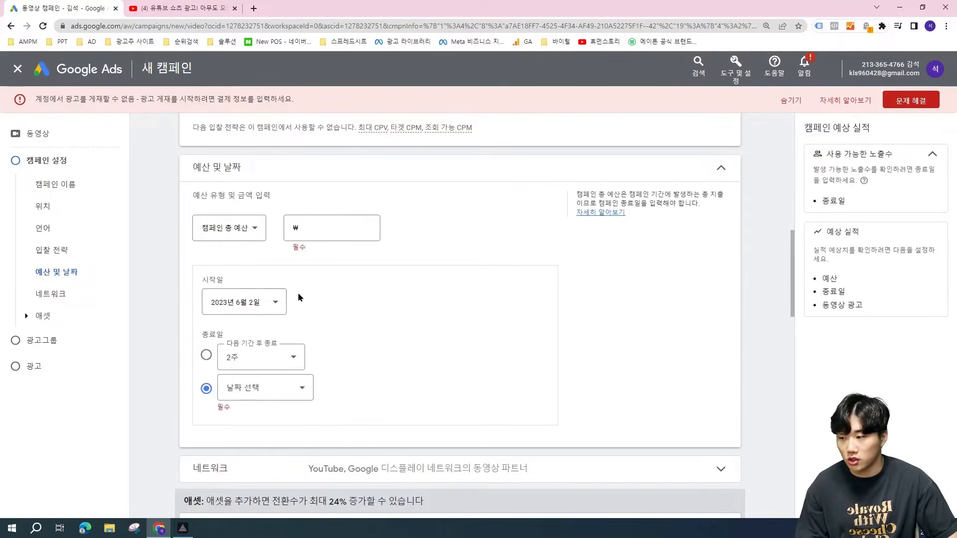
click(230, 226)
click(241, 238)
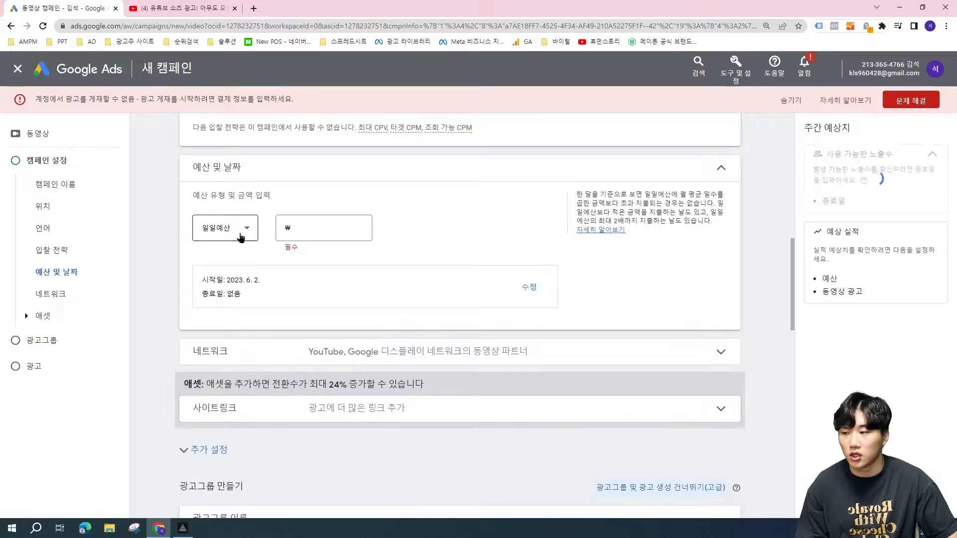
Set the campaign's daily budget to ₩50,000
click(333, 223)
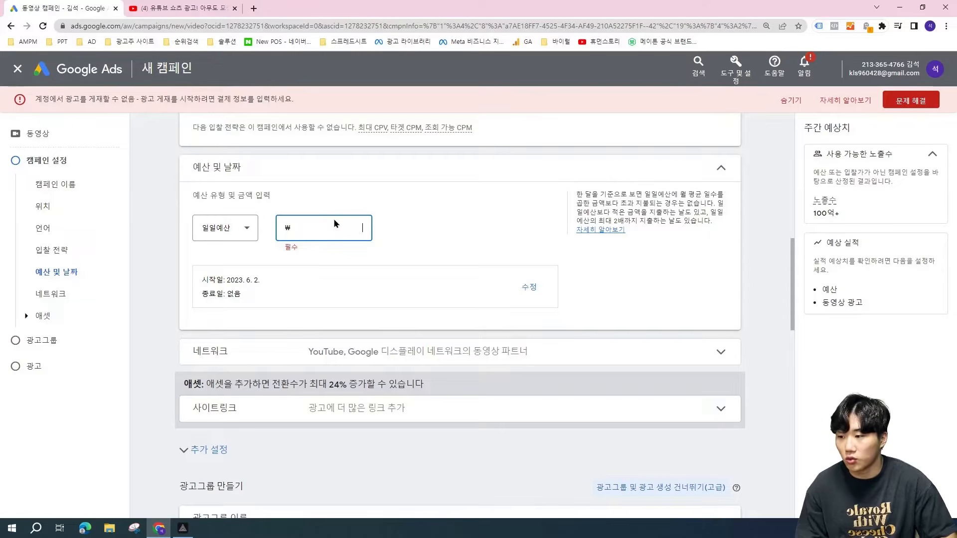
text(500)
click(480, 259)
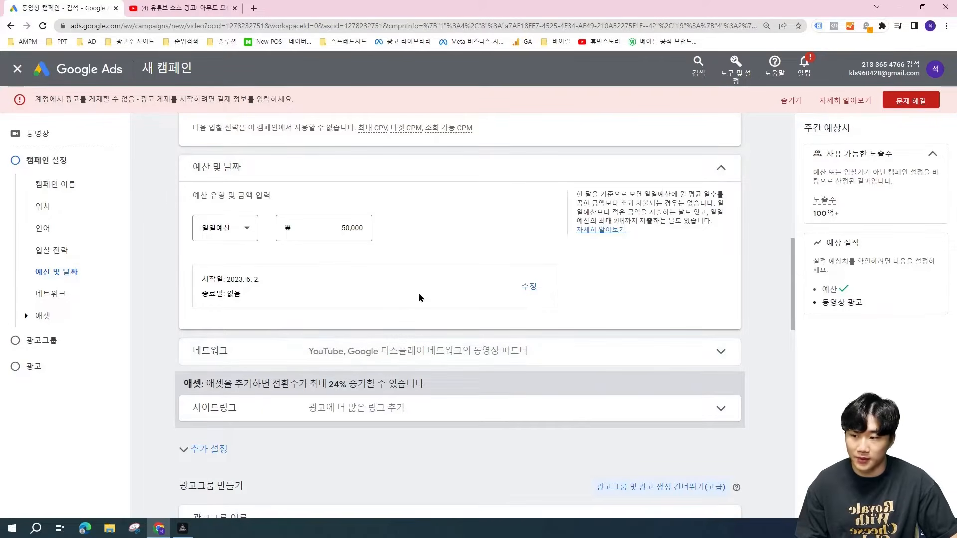
Try the 캠페인 총 예산 budget type, restore 일일예산 and read the note on daily budget spending
click(224, 228)
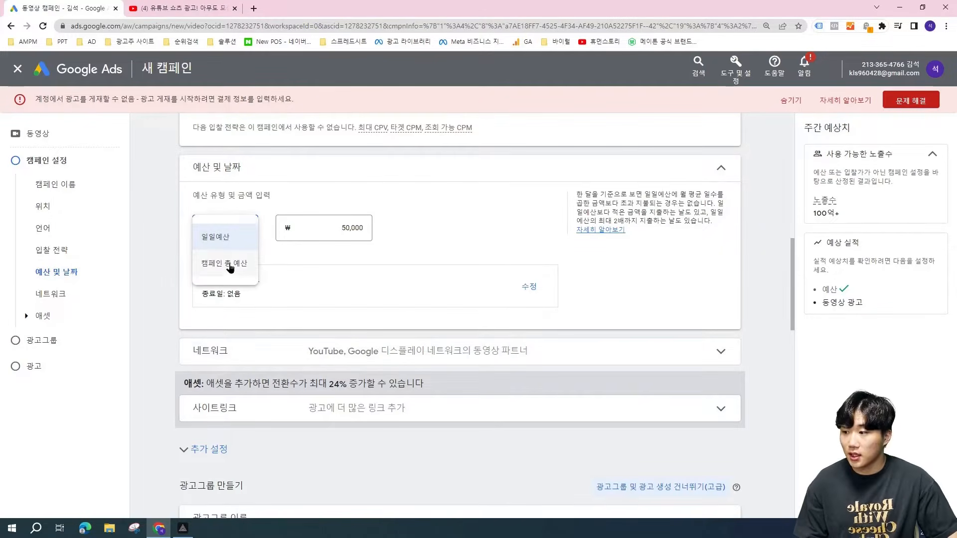
click(222, 262)
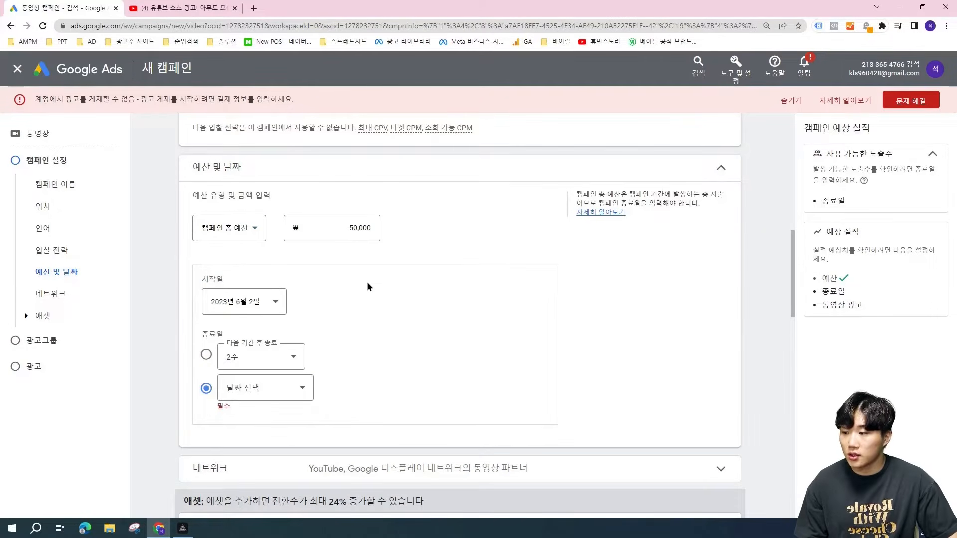
click(251, 229)
click(245, 239)
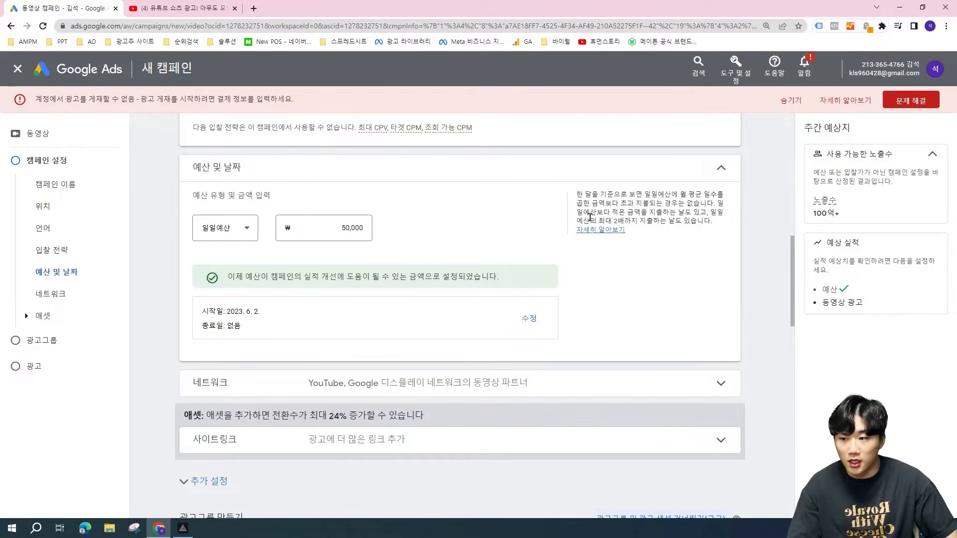
drag(590, 220, 713, 223)
click(713, 223)
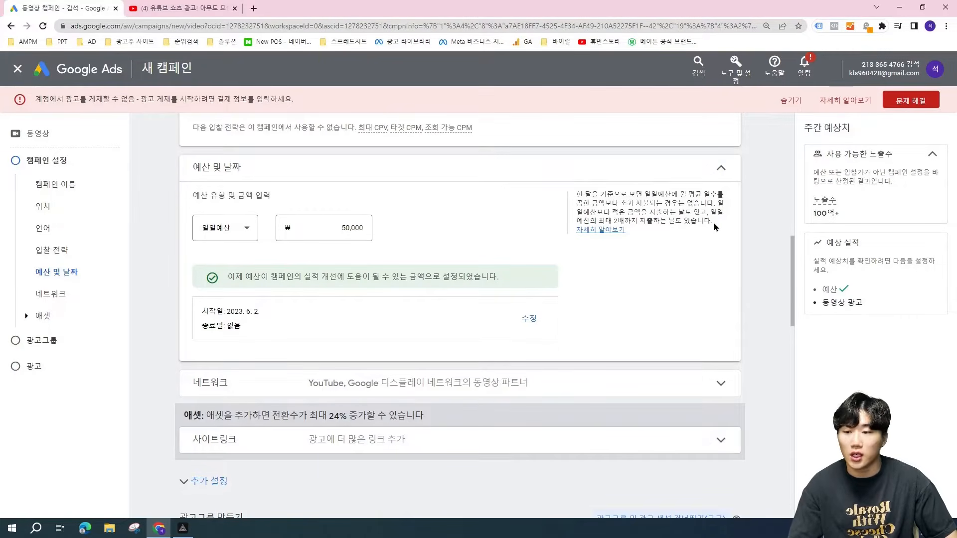
Read the daily budget spending note and examine the campaign's 네트워크 placement options
triple_click(634, 201)
click(604, 203)
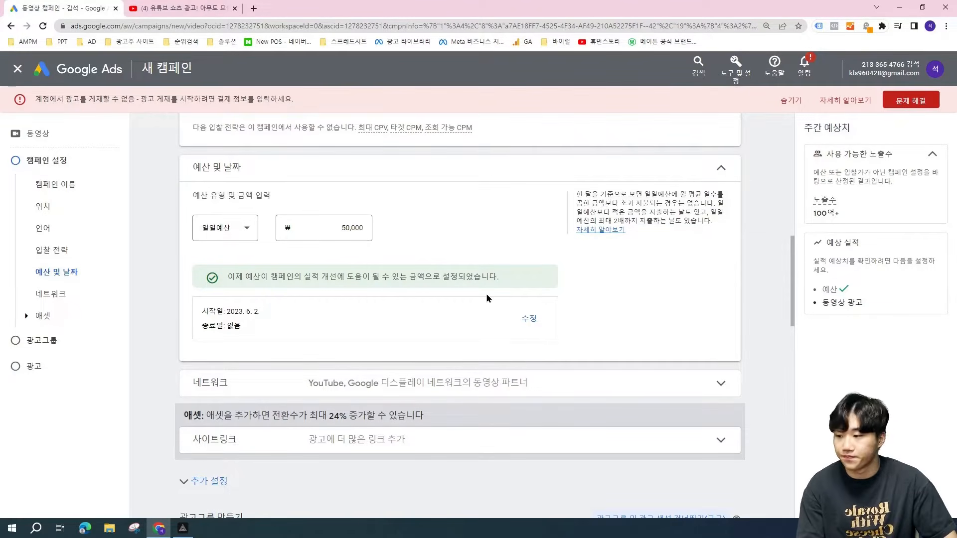
scroll(487, 297, down, 3)
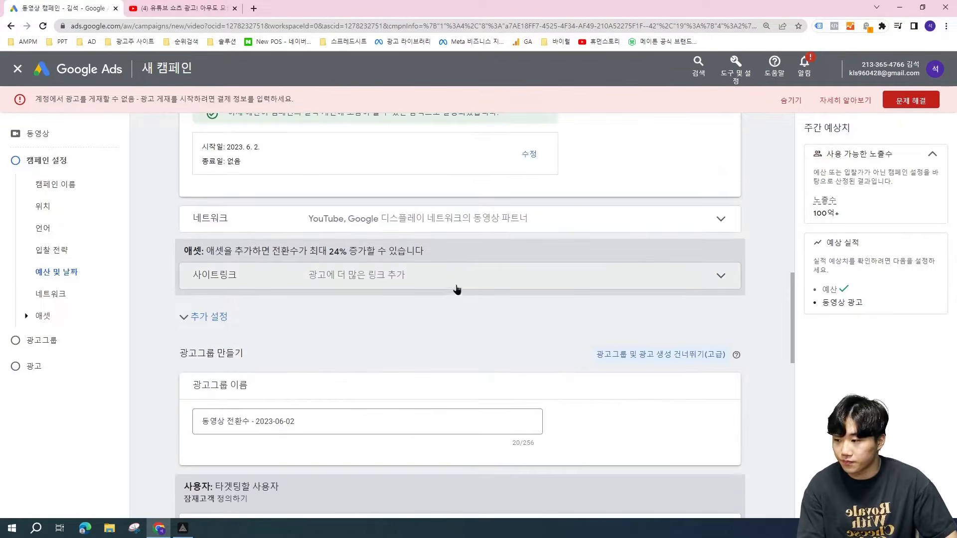
click(586, 277)
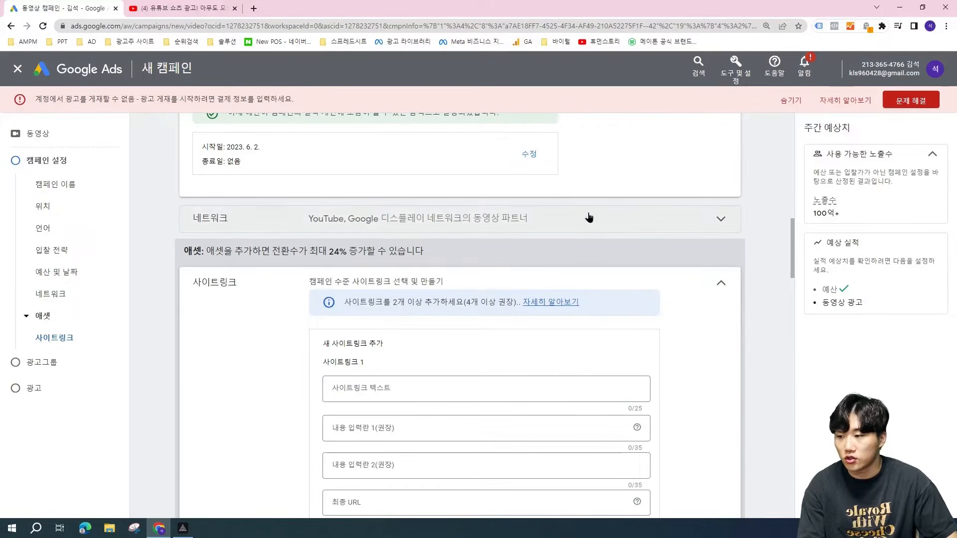
click(588, 217)
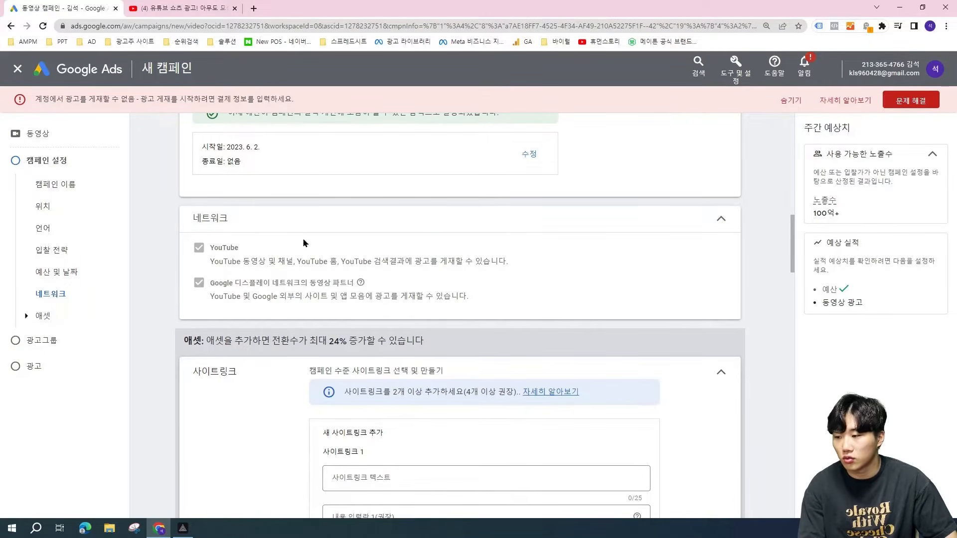
click(344, 210)
Enter 점주님들 인터뷰 as the link text of 사이트링크 1
scroll(640, 281, down, 2)
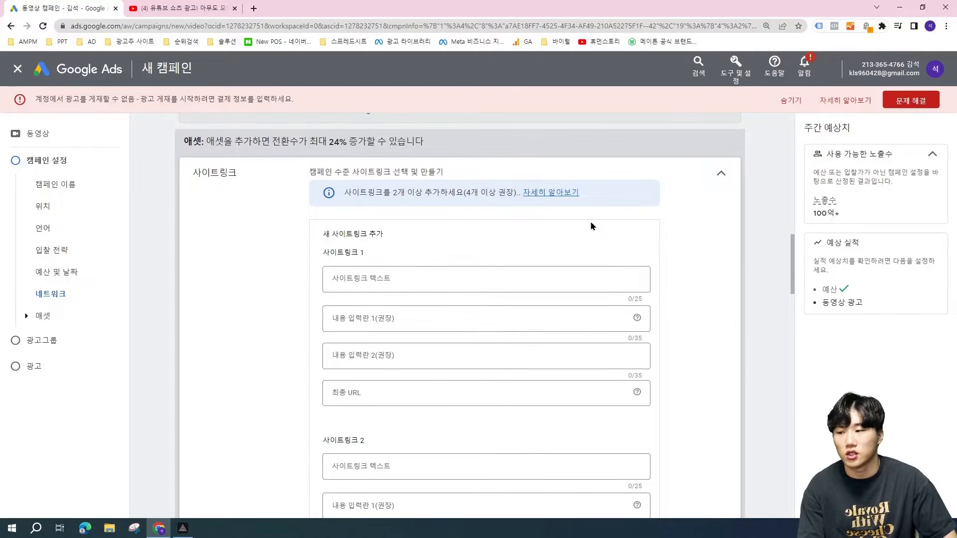
click(439, 279)
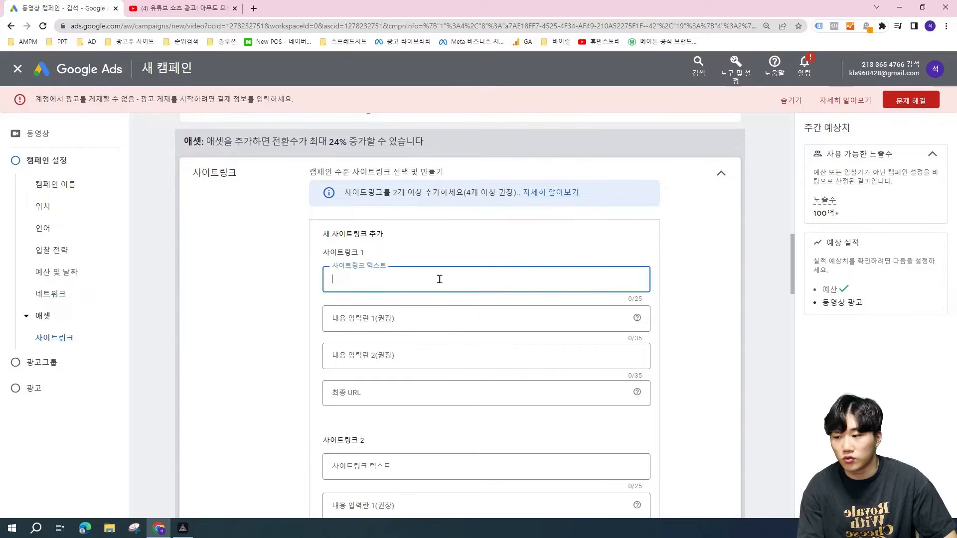
click(722, 241)
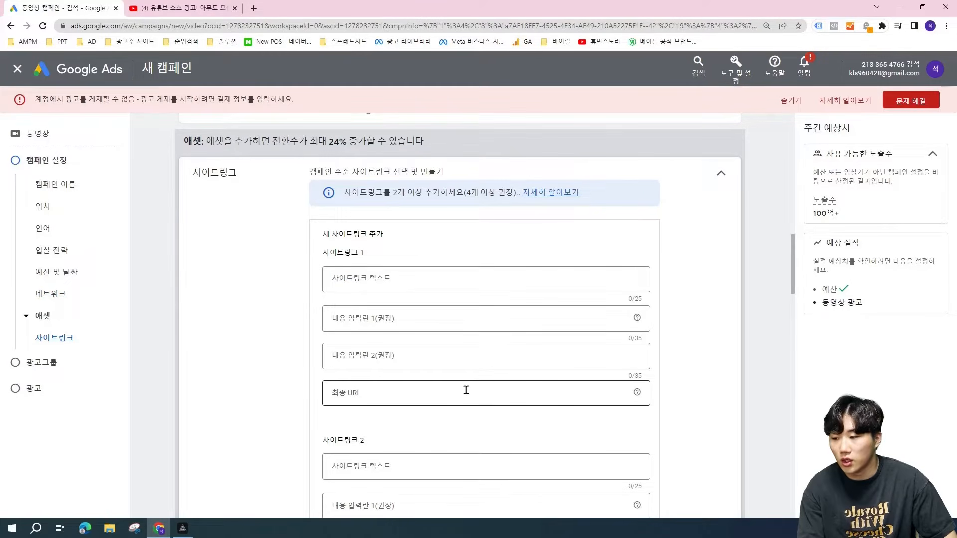
click(421, 280)
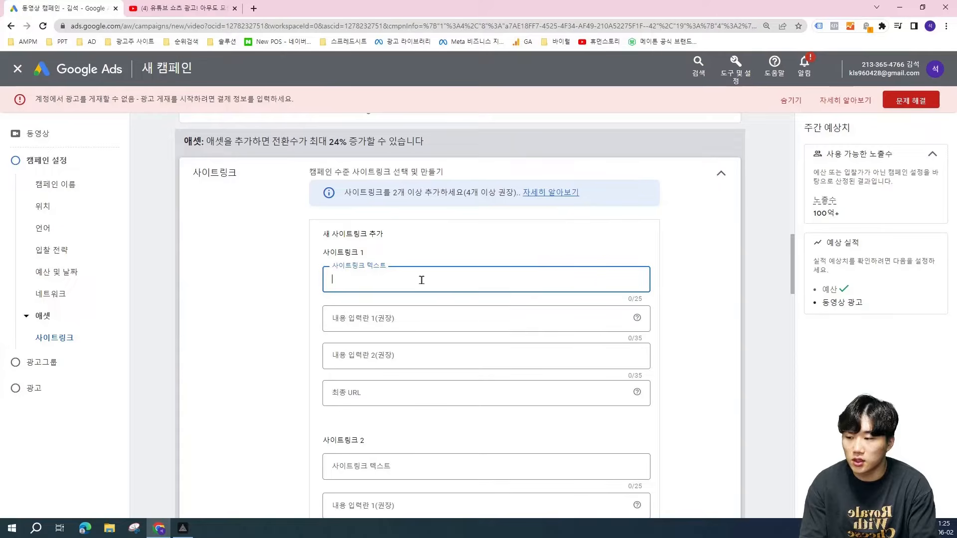
text(w)
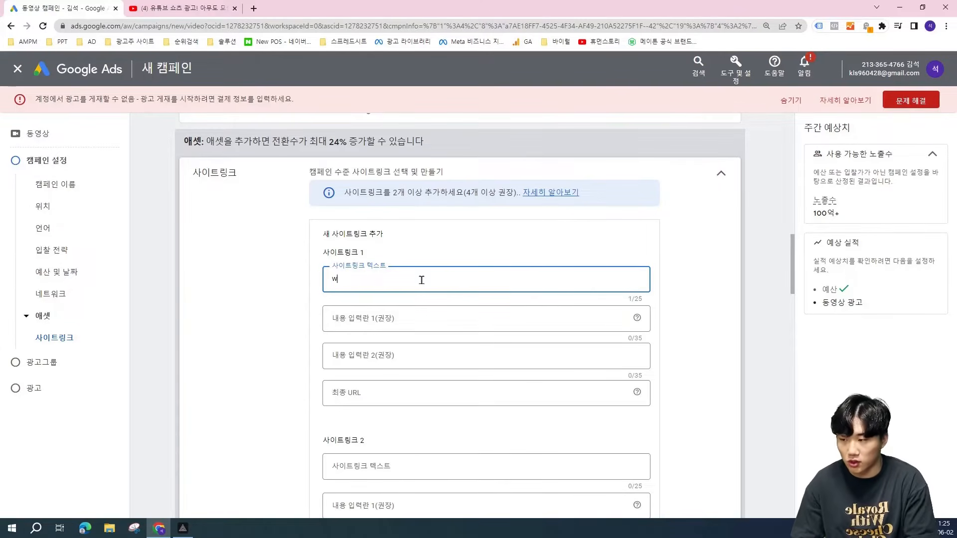
key(BackSpace)
key(Hangul)
text(점주님)
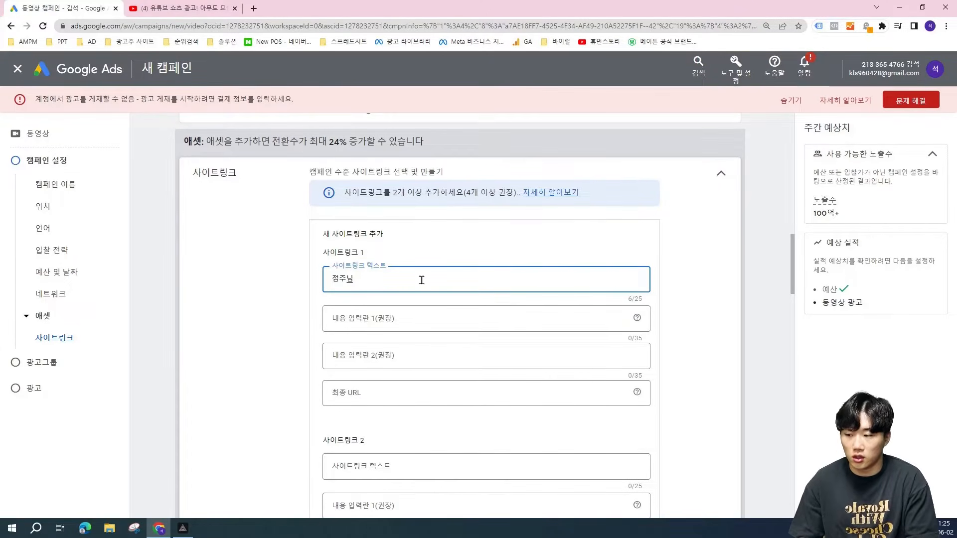
text(들 인터뷰)
key(Tab)
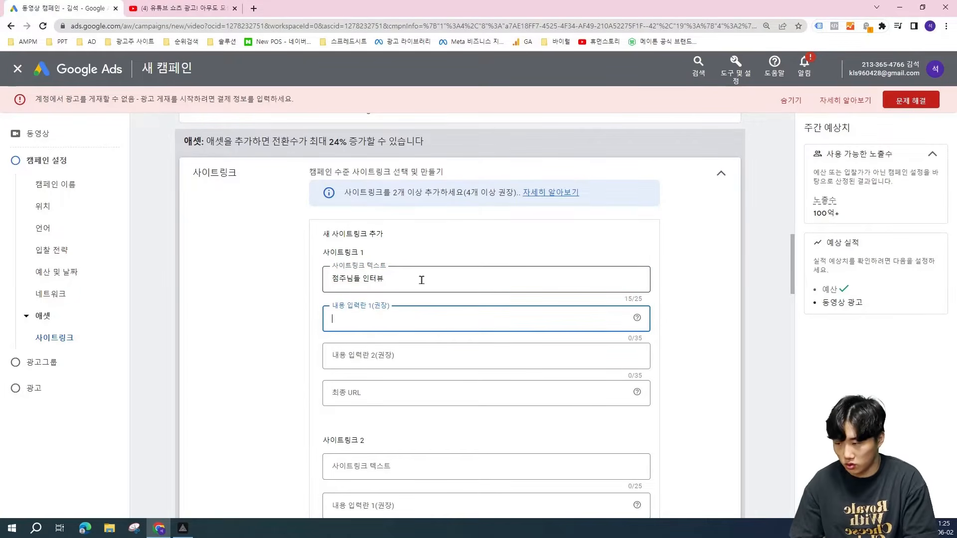
Fill in the first description line of 사이트링크 1 with 업종변경으로 매출 3배된 대전점
text(eow업종변경의)
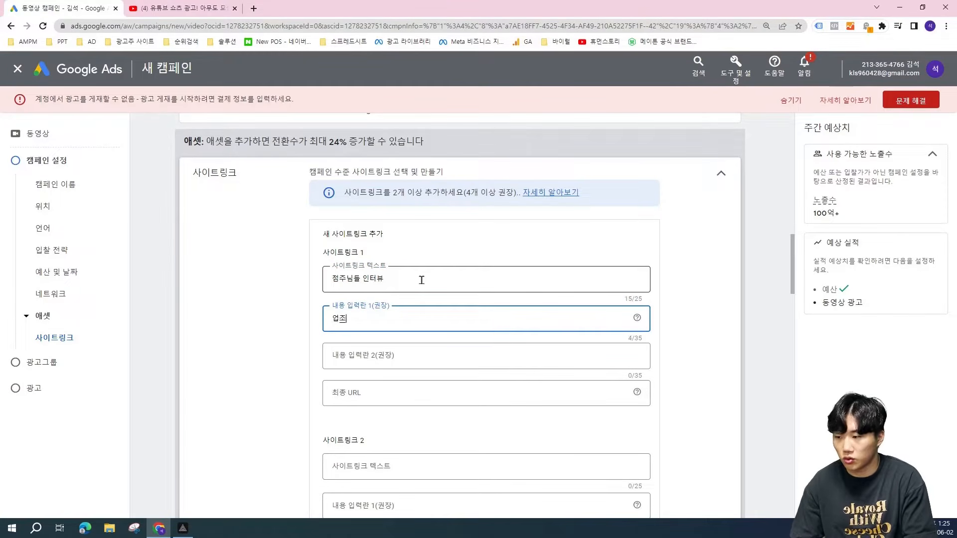
key(BackSpace)
text(으로 매출 )
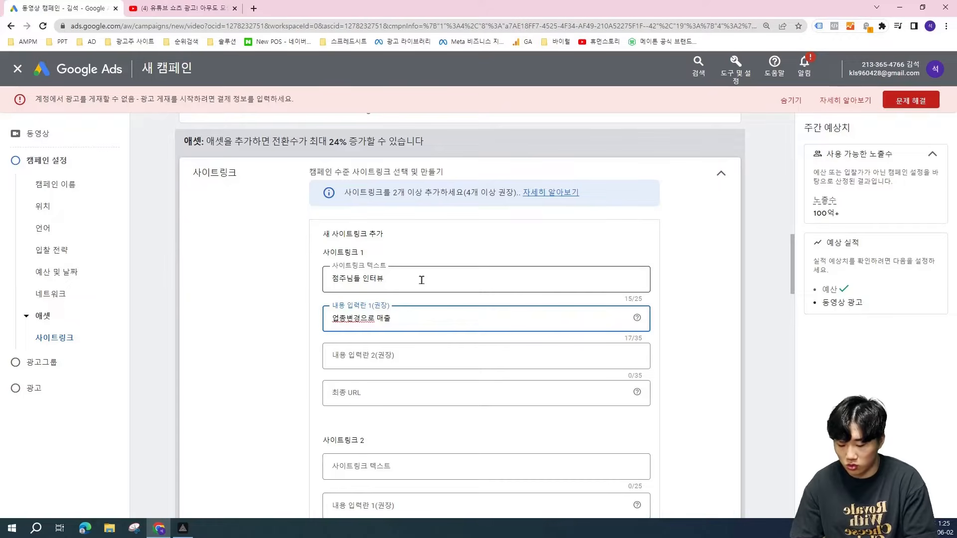
text(3비)
text(되)
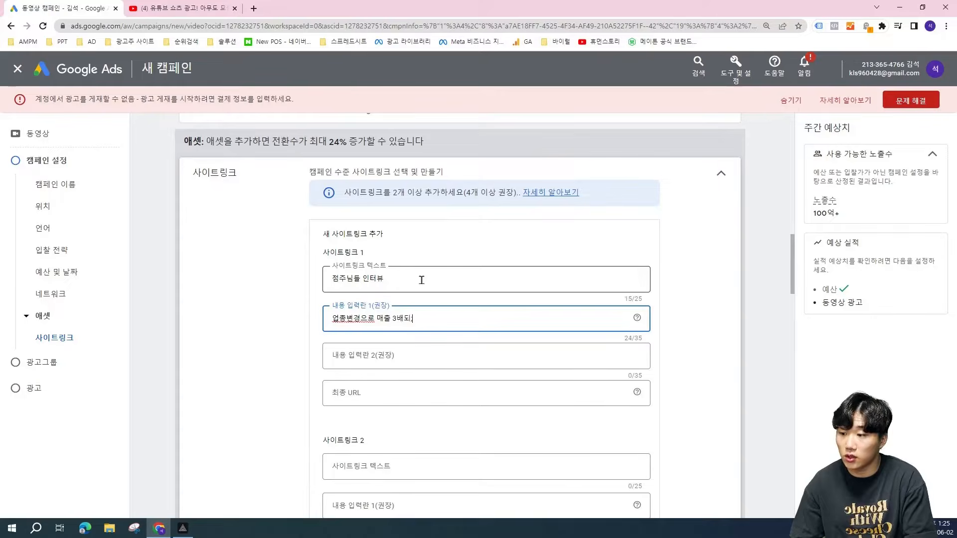
text(ㄴ)
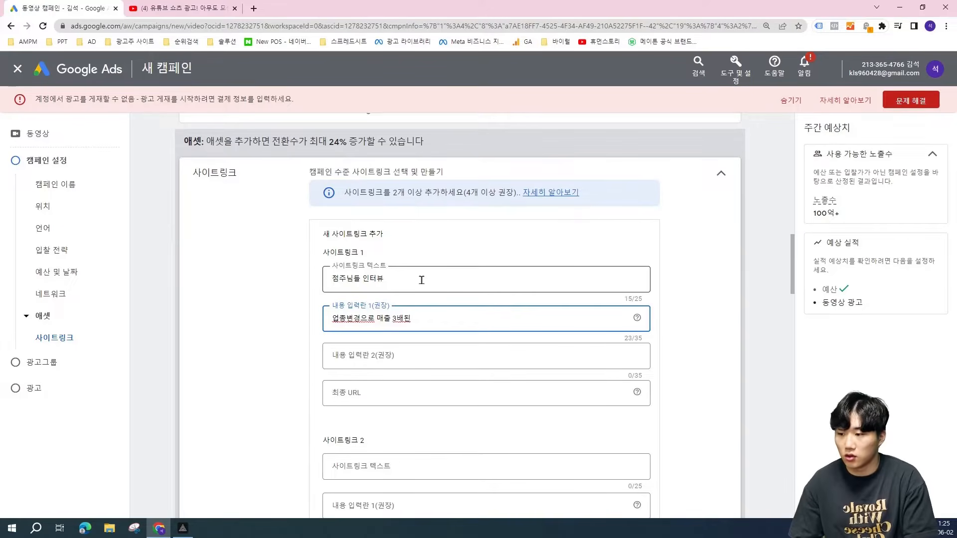
text( 대전점)
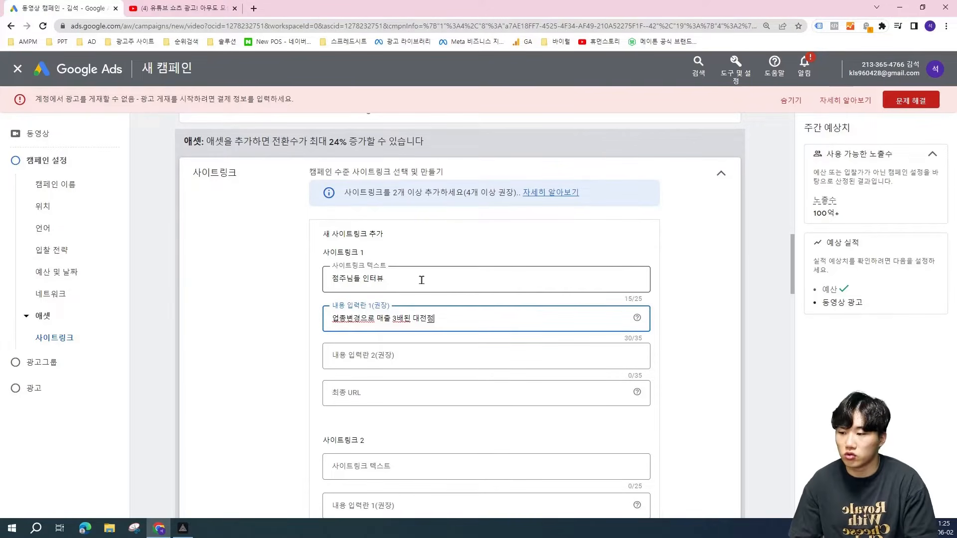
click(436, 356)
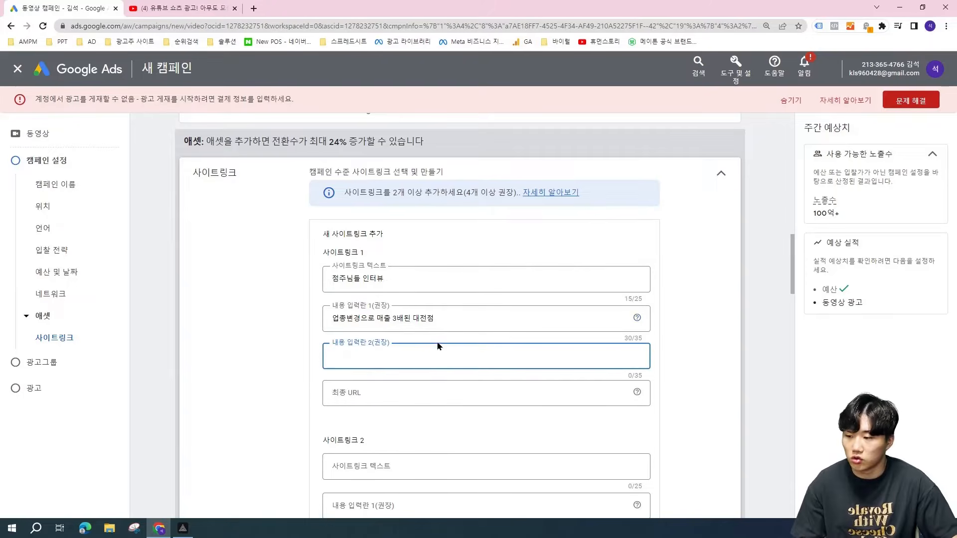
click(428, 388)
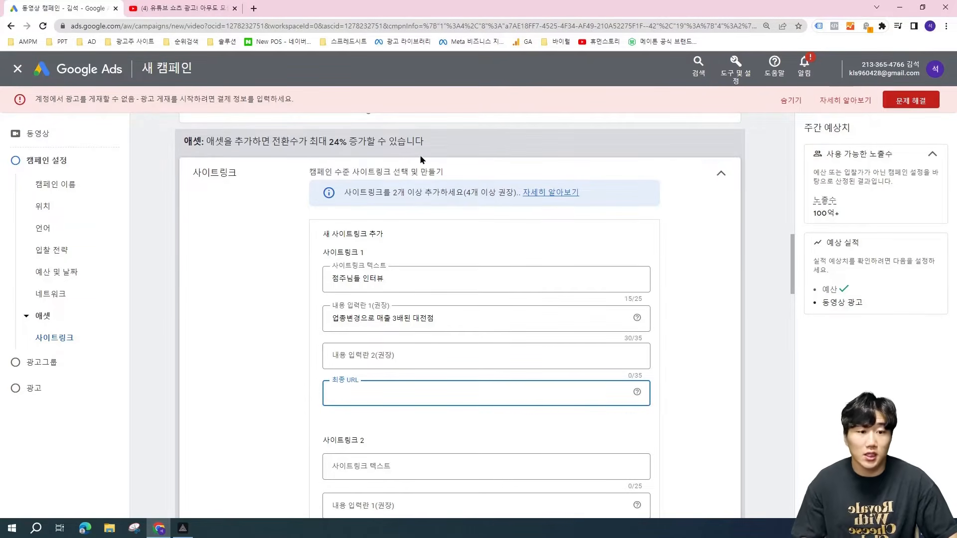
Clear the description and link text of 사이트링크 1 and collapse the sitelink settings
triple_click(480, 315)
key(BackSpace)
key(shift+Tab)
key(BackSpace)
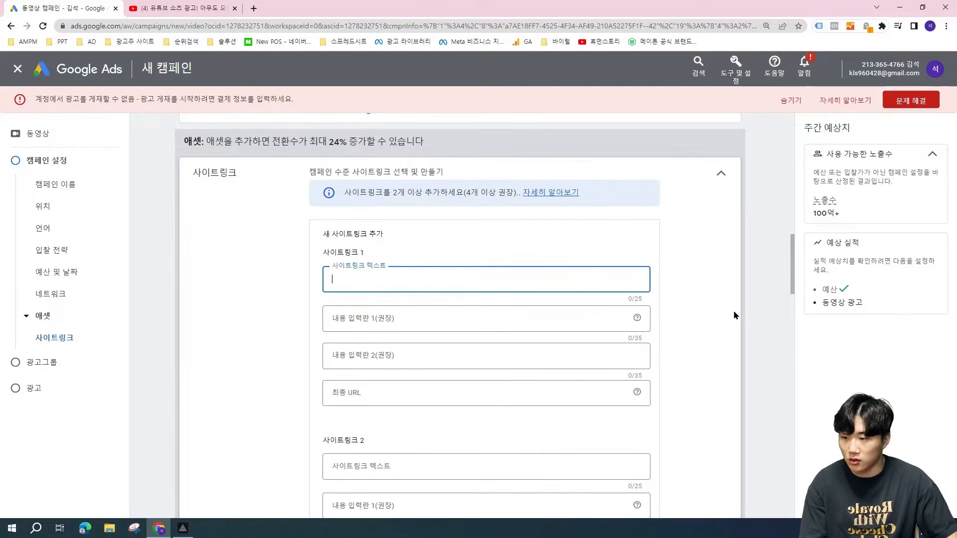
click(721, 174)
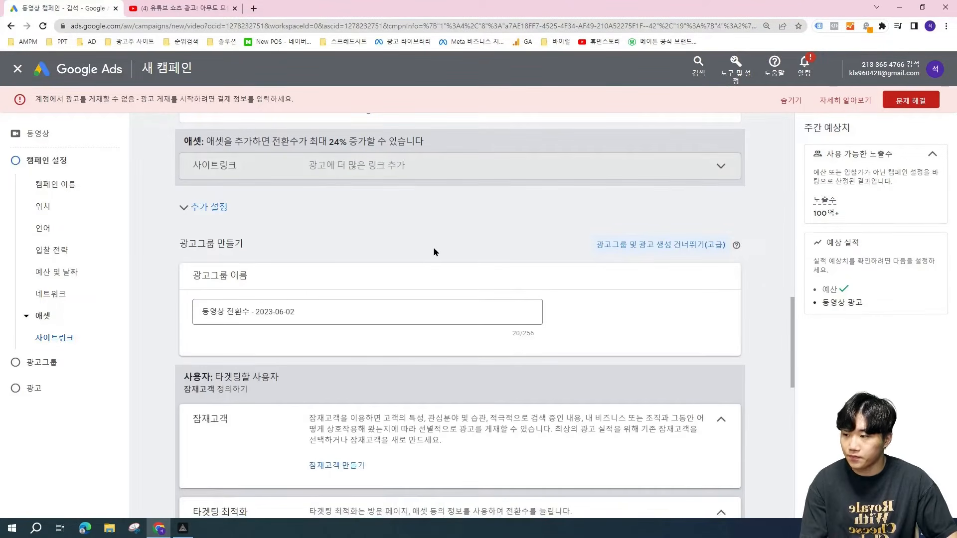
Rename the ad group as test
triple_click(440, 318)
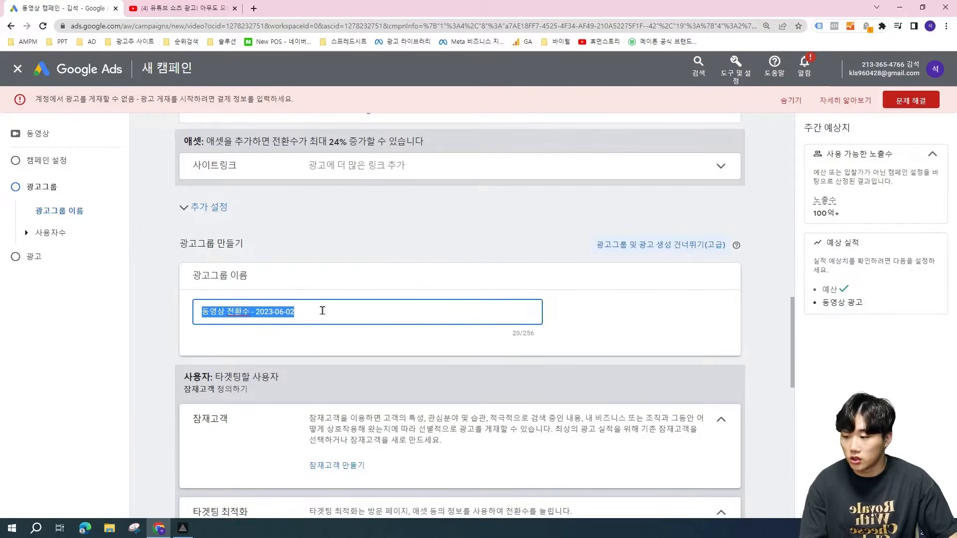
text(test)
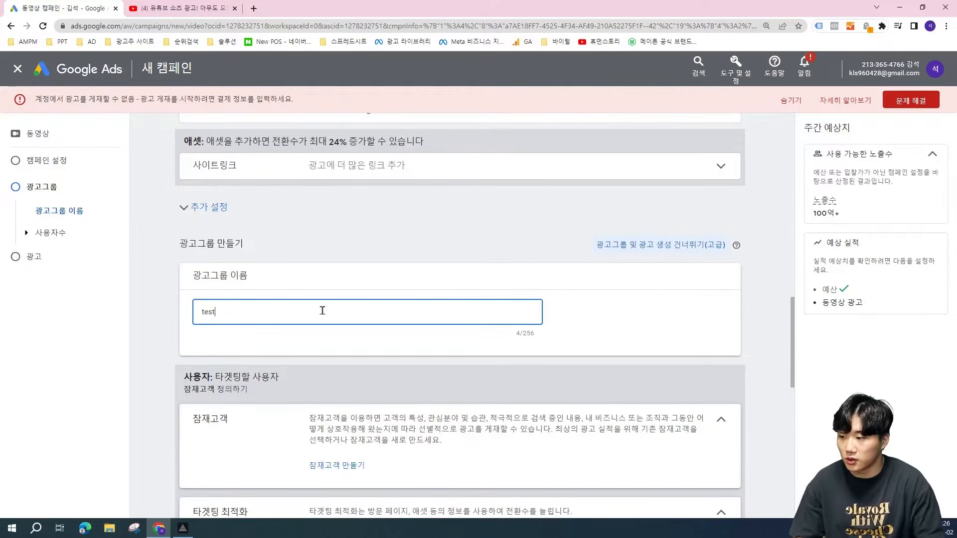
click(659, 340)
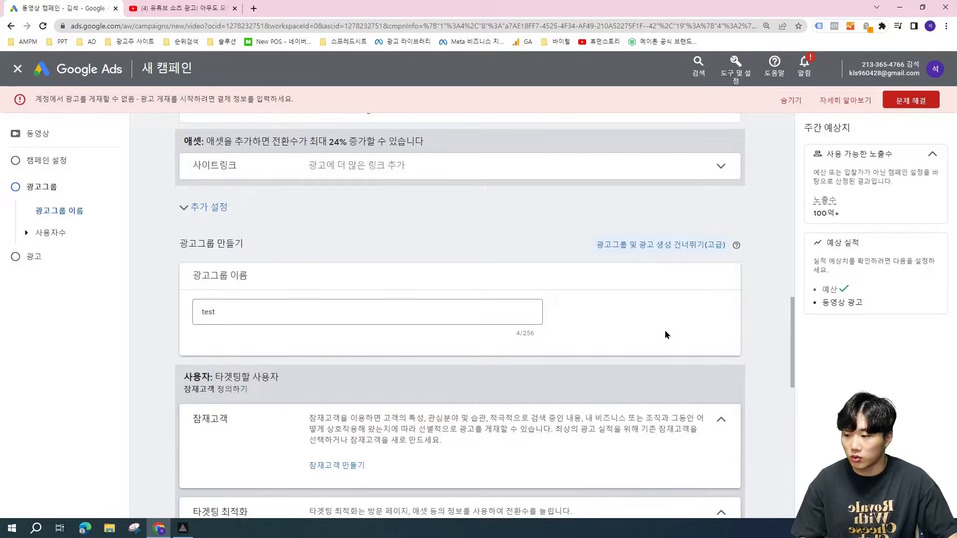
Examine the ad group's 잠재고객 and 타겟팅 최적화 settings
scroll(498, 295, down, 2)
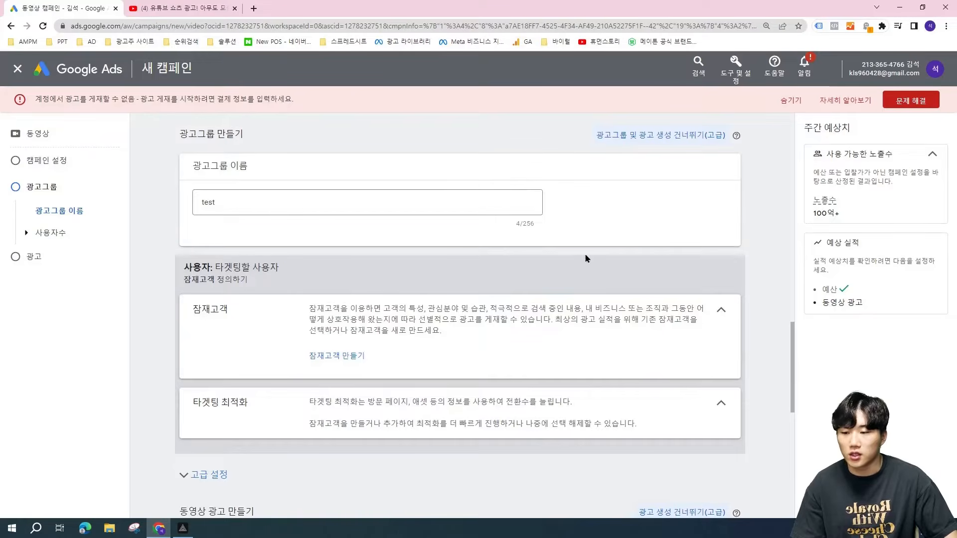
click(720, 403)
click(720, 400)
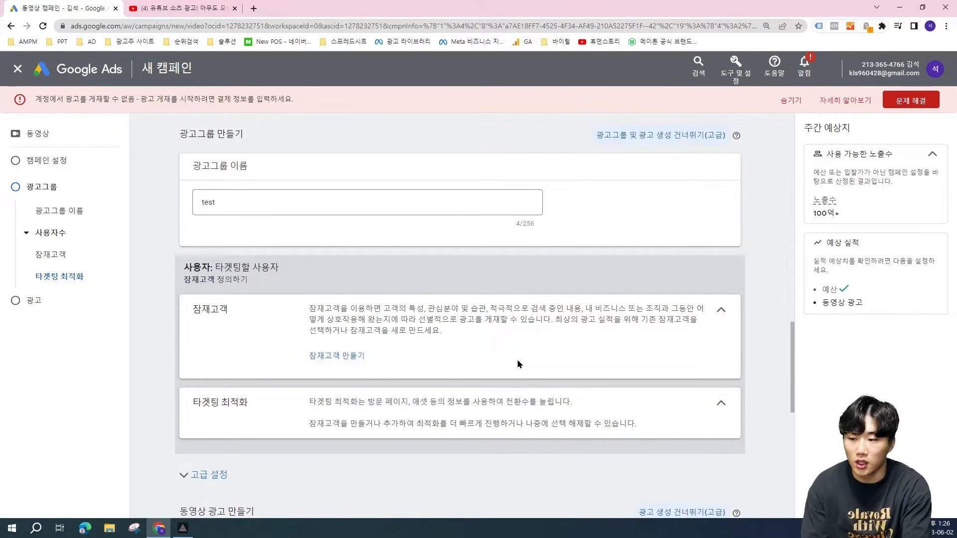
Copy the page URL of the 유튜브 쇼츠 광고 video from YouTube and use it as the video ad's source in Google Ads
scroll(765, 339, down, 3)
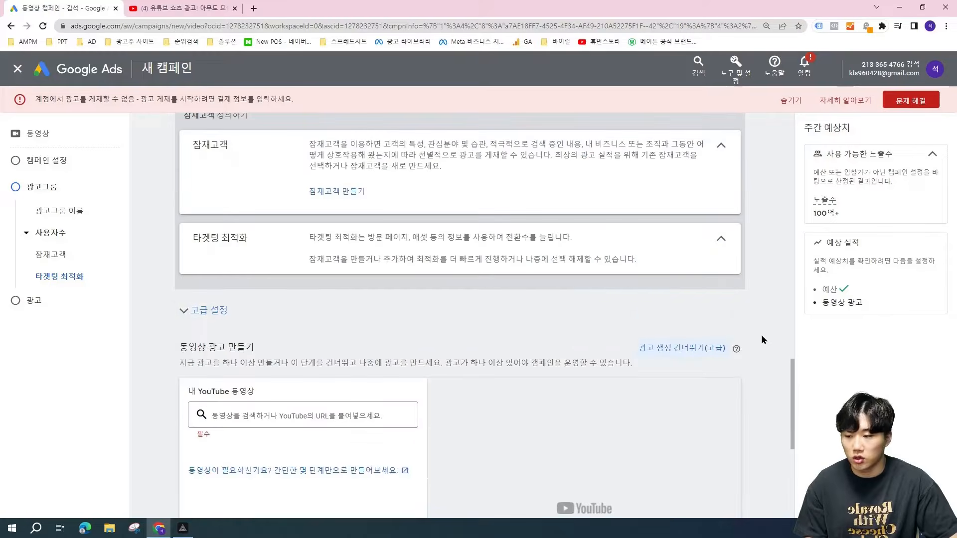
scroll(732, 322, down, 3)
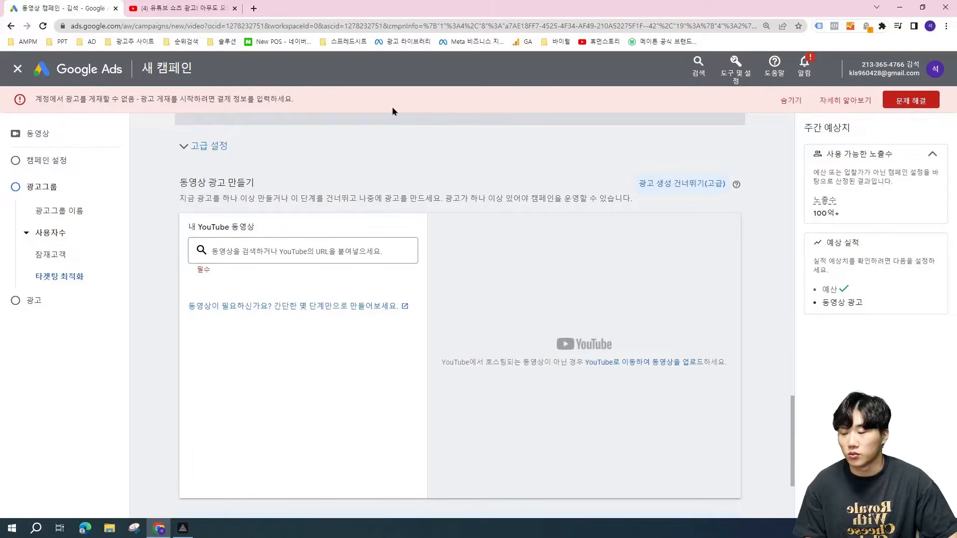
click(218, 11)
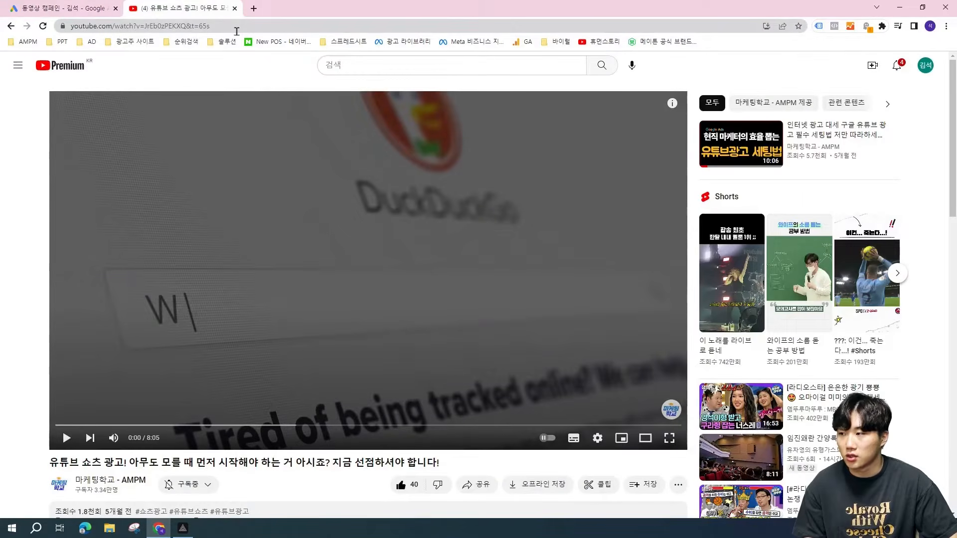
click(237, 29)
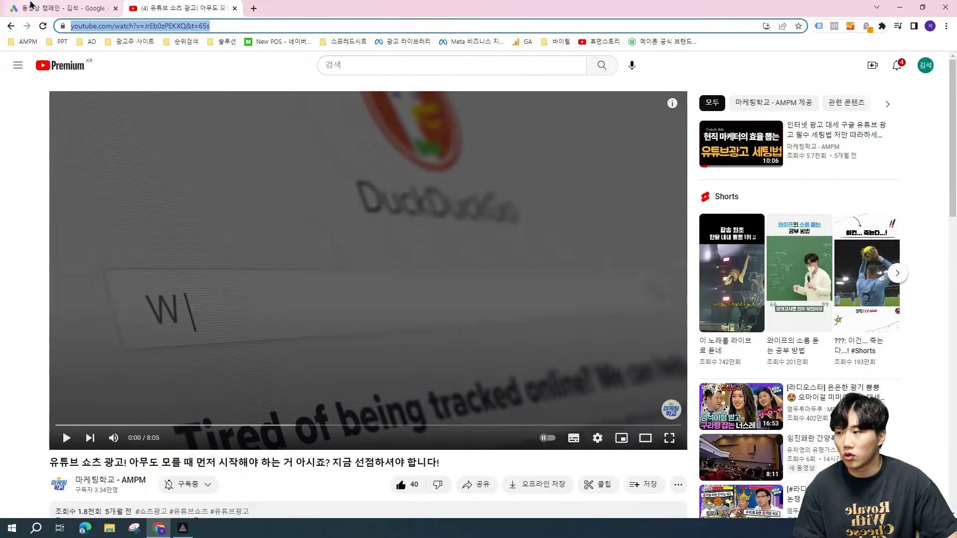
key(ctrl+c)
click(31, 6)
click(277, 257)
key(ctrl+v)
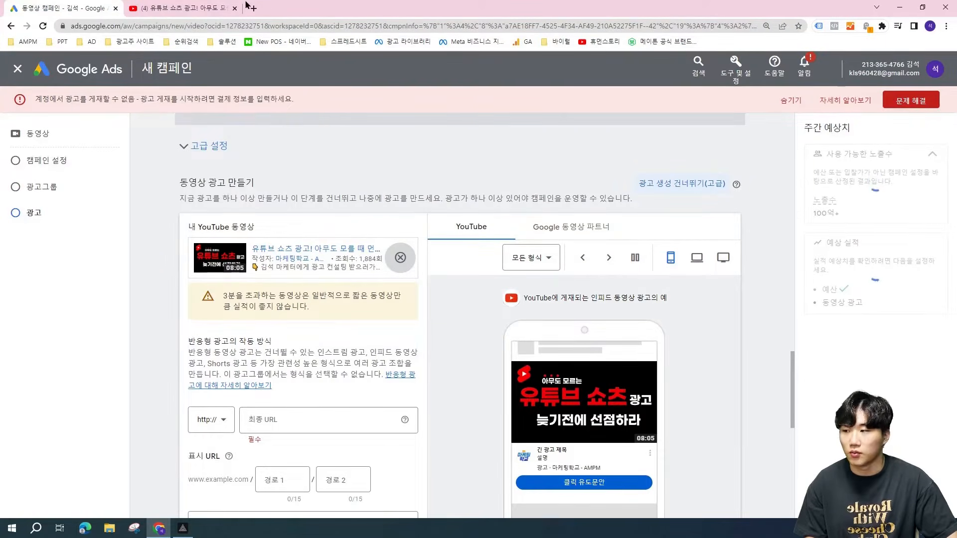
Check the source video's title and description on YouTube and return to the Google Ads campaign
click(204, 6)
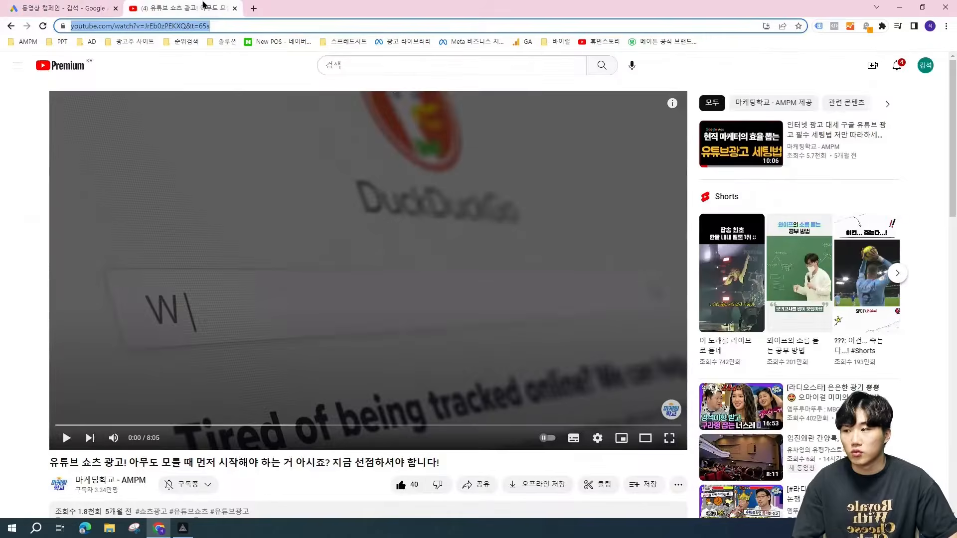
scroll(431, 405, down, 2)
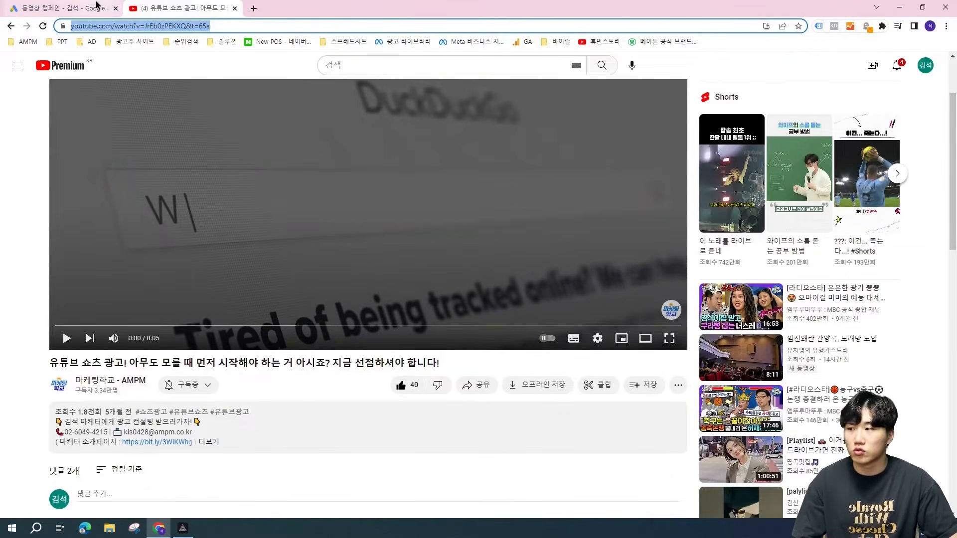
click(97, 6)
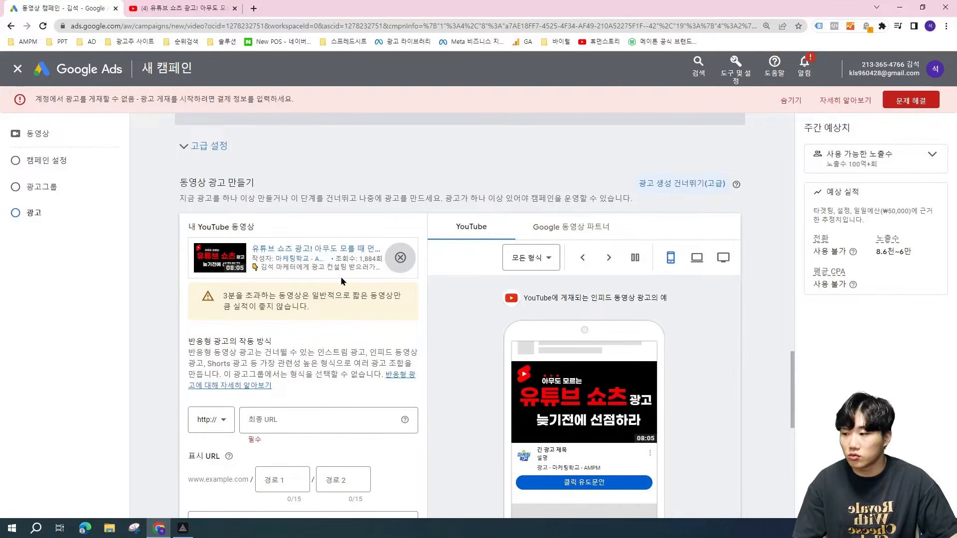
Remove the current source video from the video ad and switch to the video's YouTube page
click(400, 257)
click(179, 8)
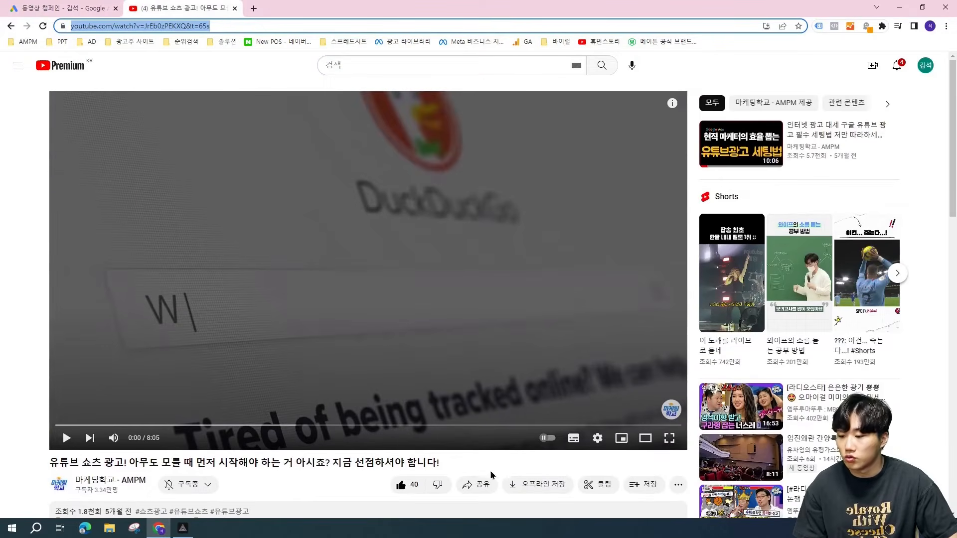
click(482, 486)
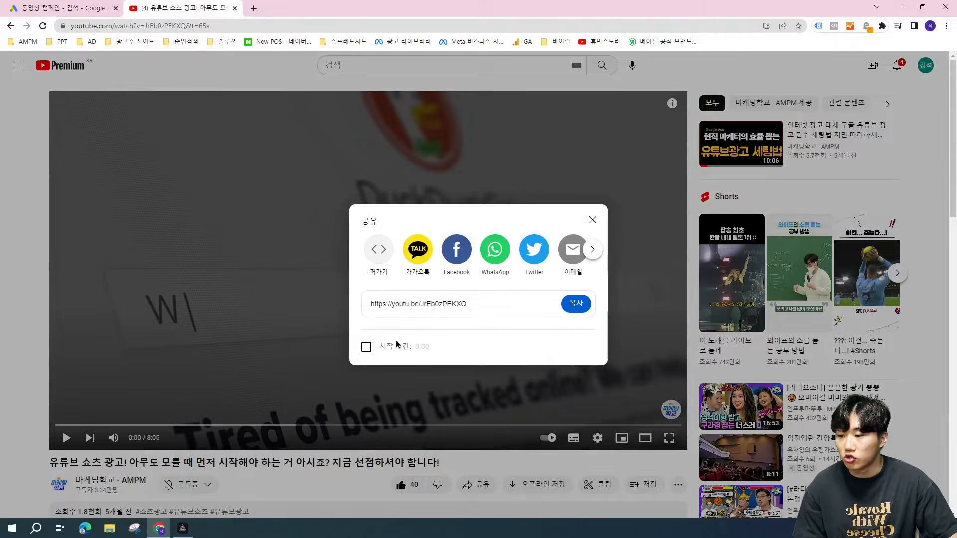
click(367, 348)
double_click(434, 347)
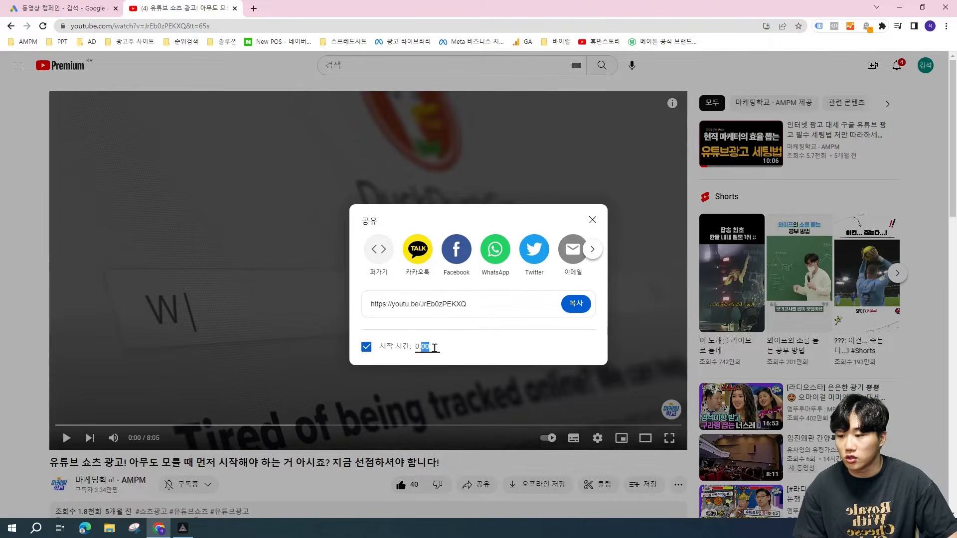
key(Left)
key(Left)
key(BackSpace)
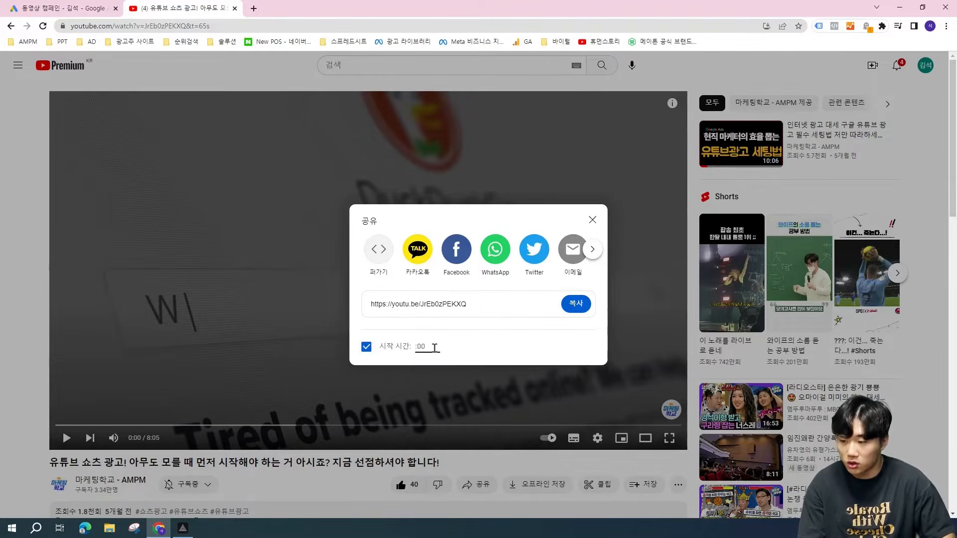
text(15)
click(548, 372)
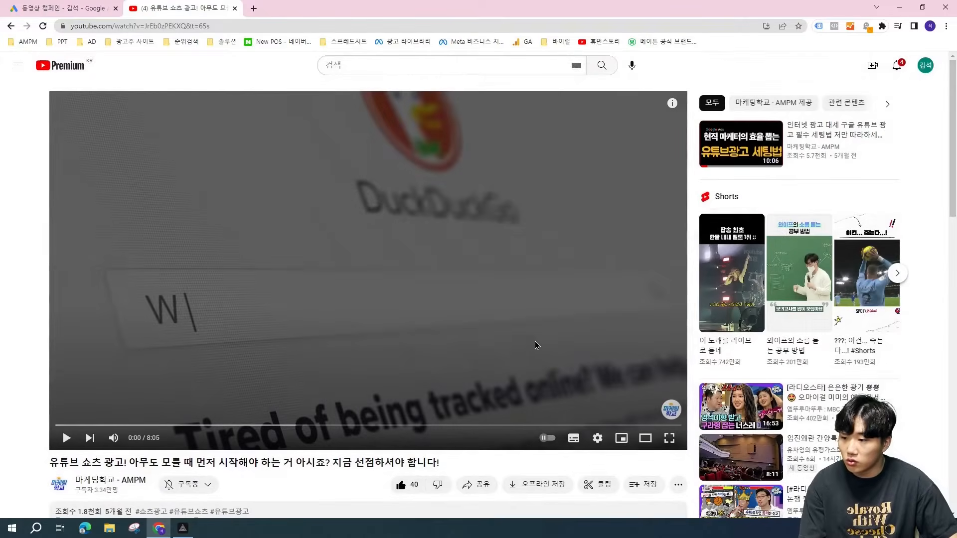
Open the YouTube video's sharing options and give the share link a start time of 15:00
click(477, 484)
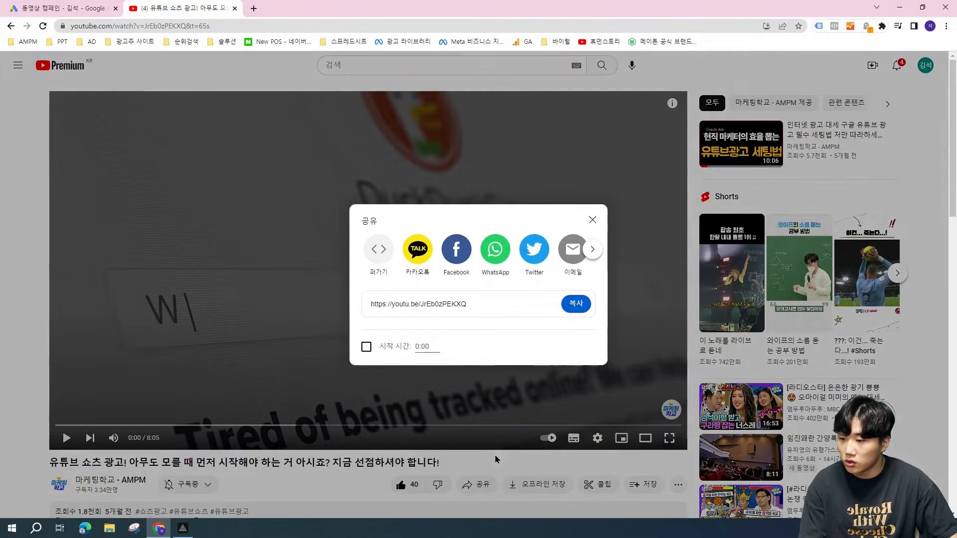
click(366, 346)
click(416, 346)
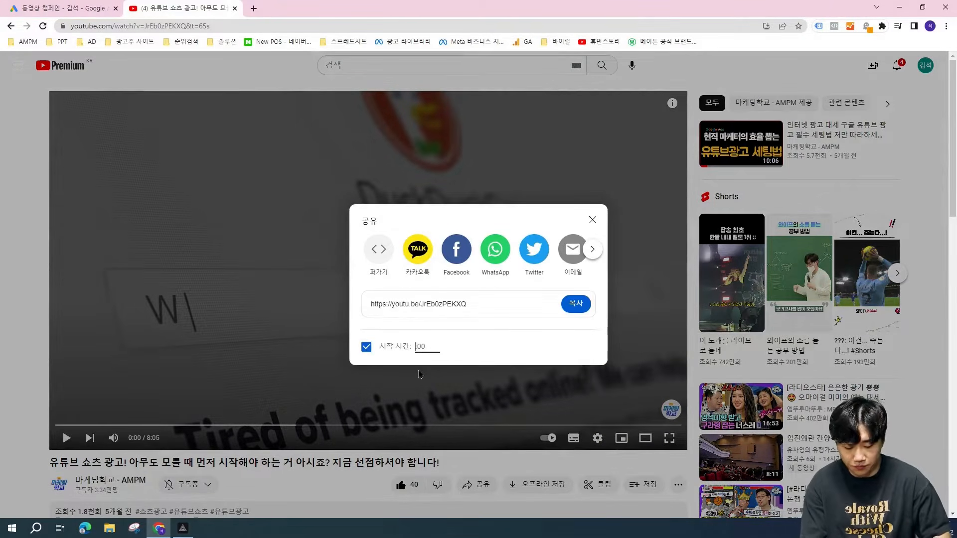
key(Left)
key(Left)
key(BackSpace)
text(15)
click(573, 348)
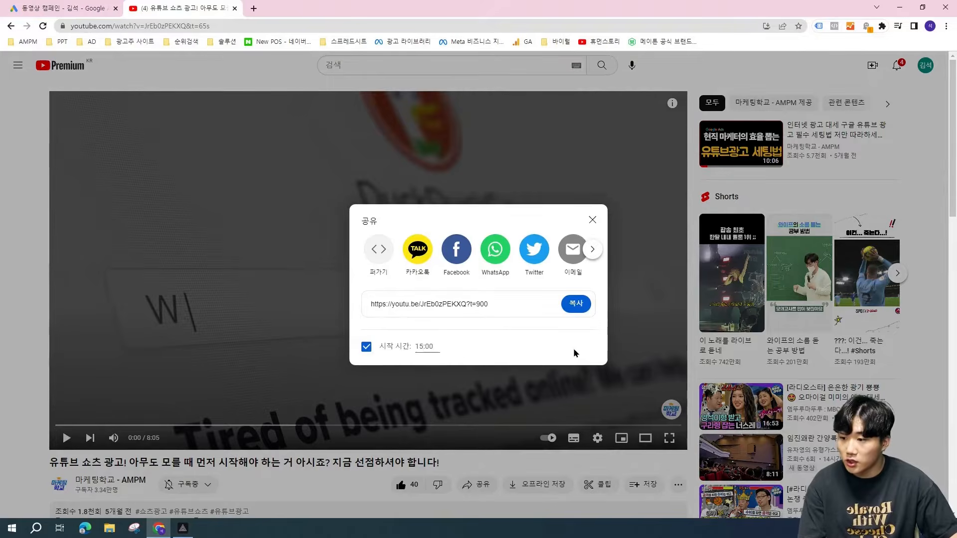
click(503, 305)
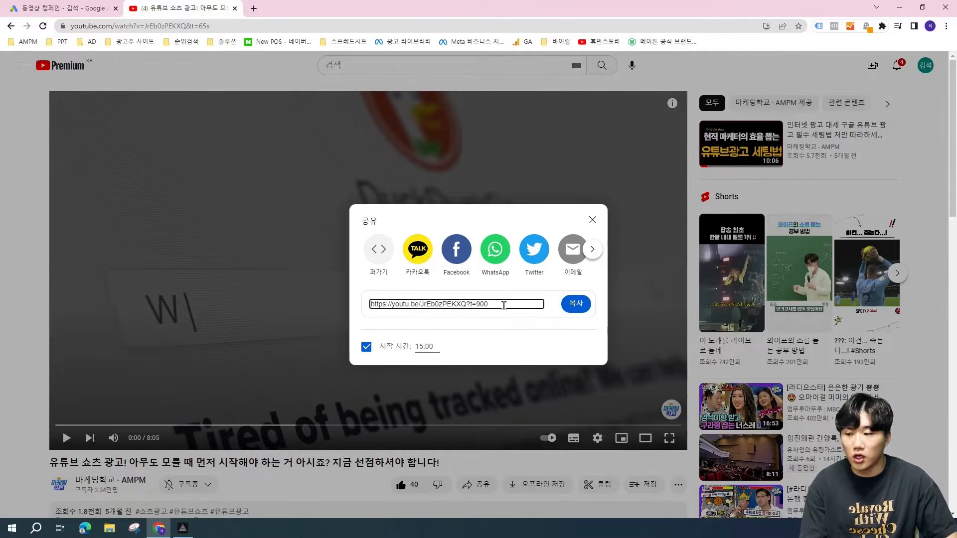
Set the share link's start time to 5:00 and copy the link
click(423, 346)
key(BackSpace)
key(BackSpace)
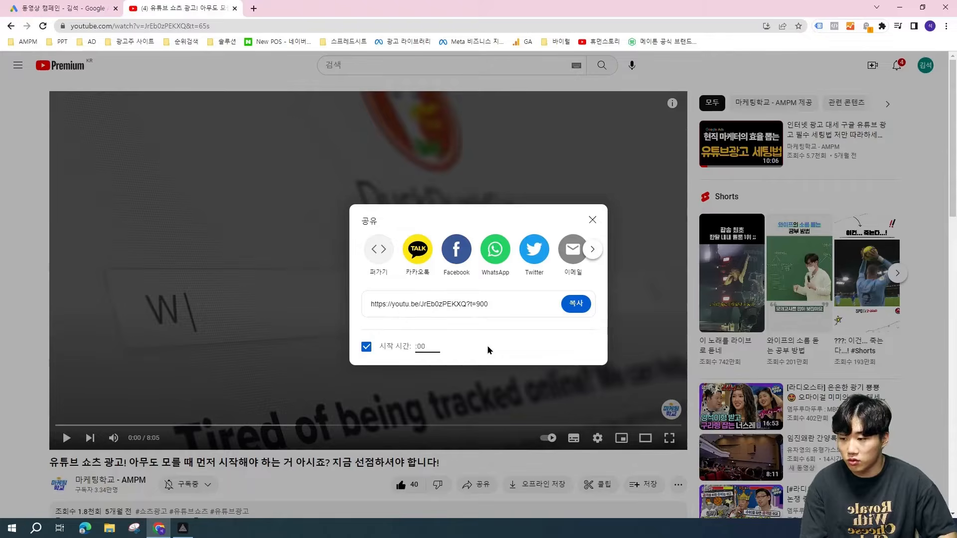
text(5)
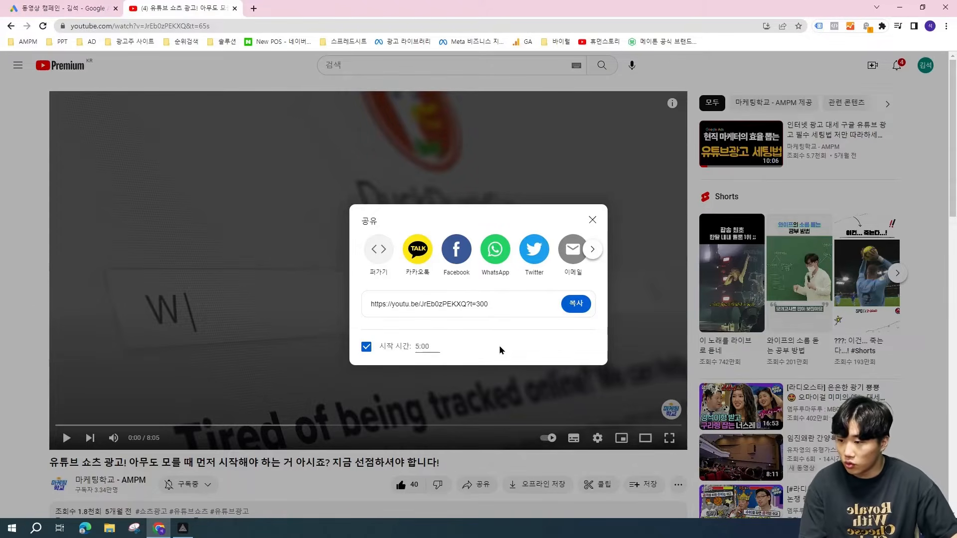
click(498, 309)
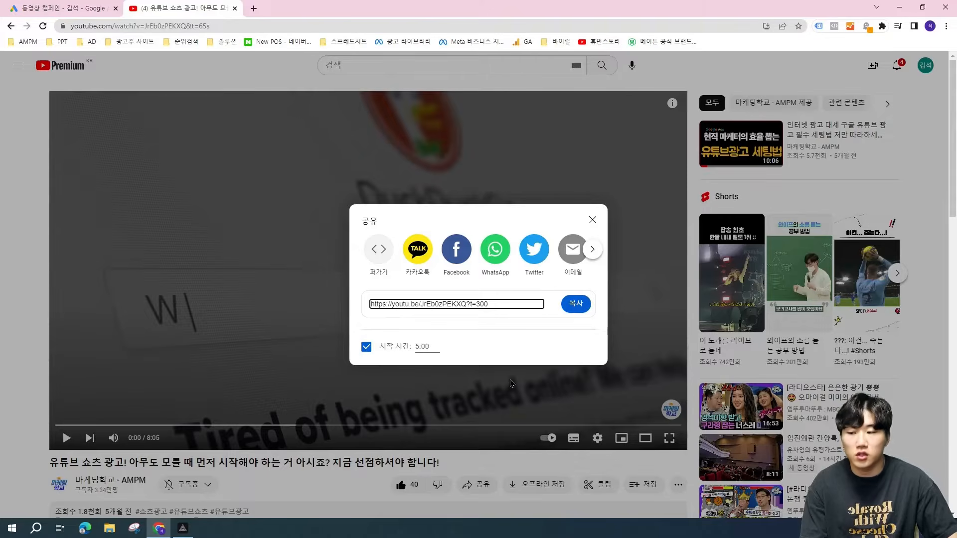
click(577, 305)
Return to Google Ads and use the copied share link as the video ad's source
click(99, 6)
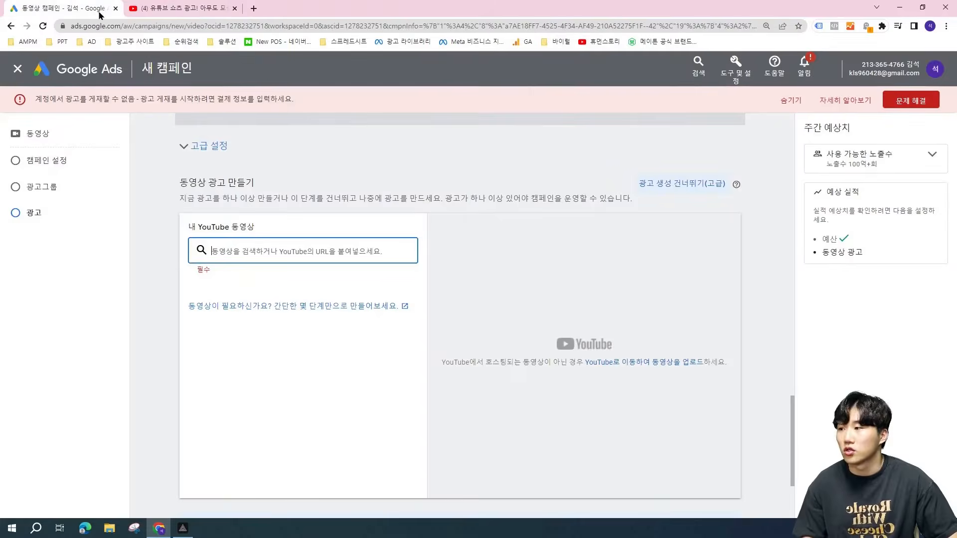
click(374, 249)
key(ctrl+v)
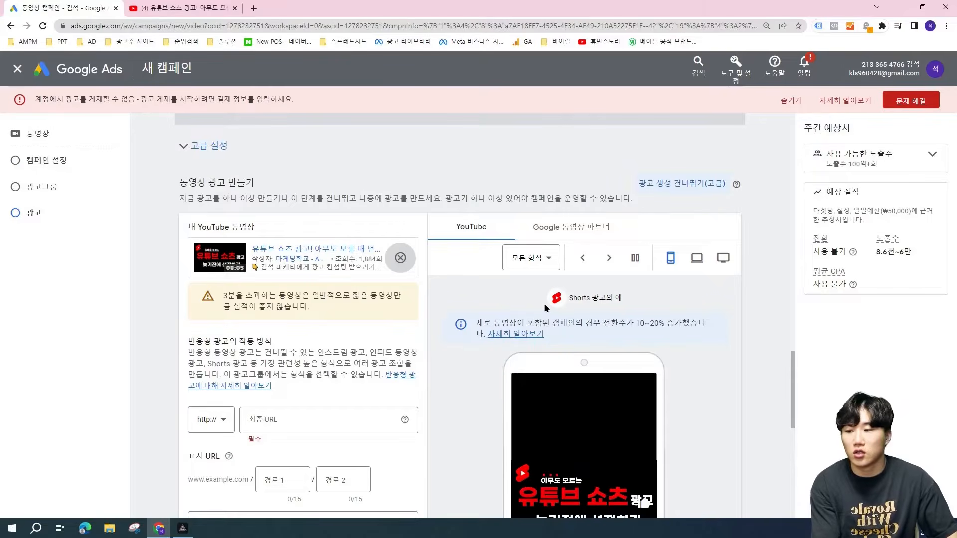
Compare the mobile YouTube previews of the ad as in-feed, skippable in-stream and Shorts formats
scroll(547, 298, down, 2)
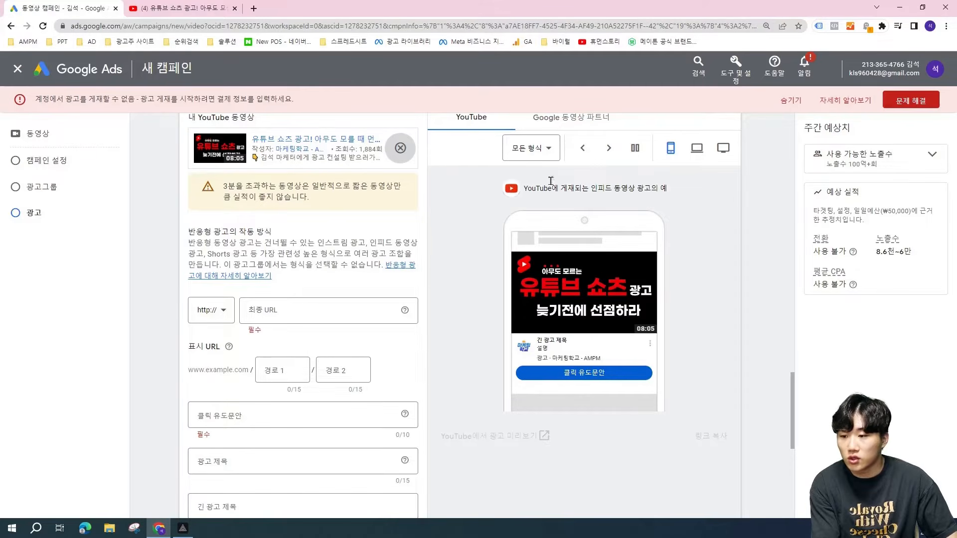
click(609, 148)
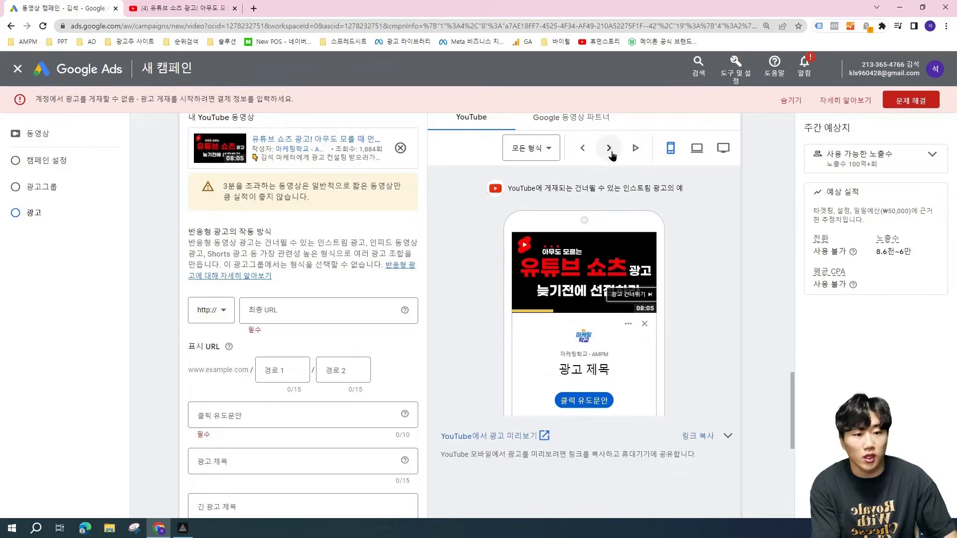
click(582, 148)
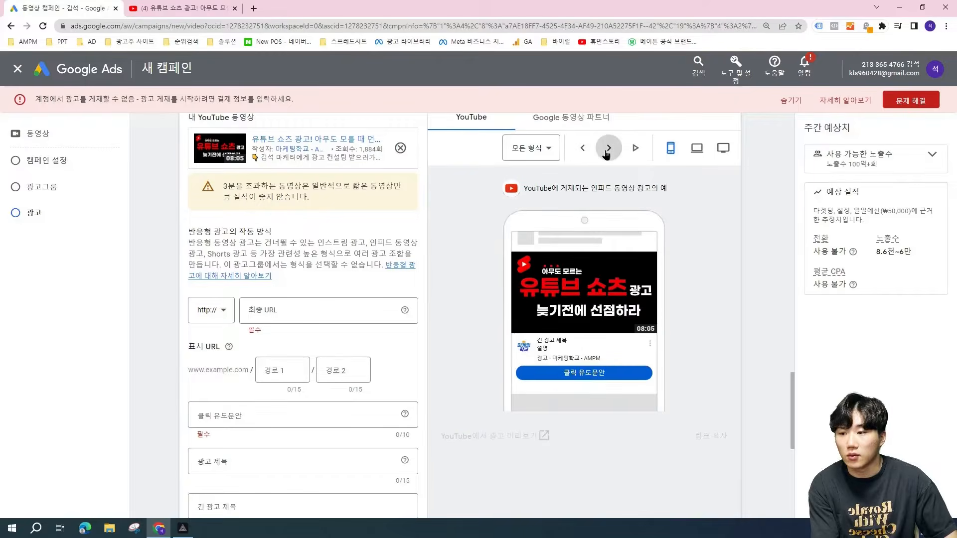
click(607, 149)
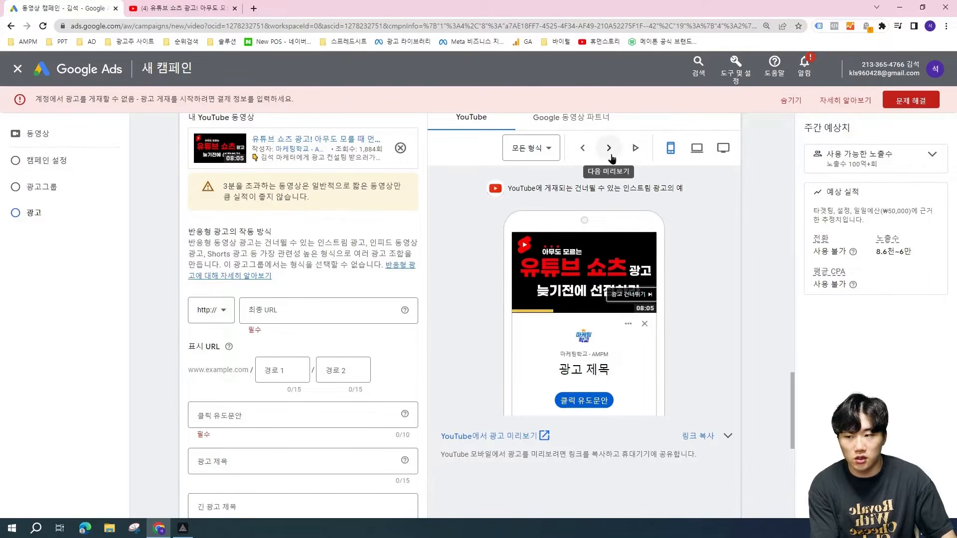
click(583, 150)
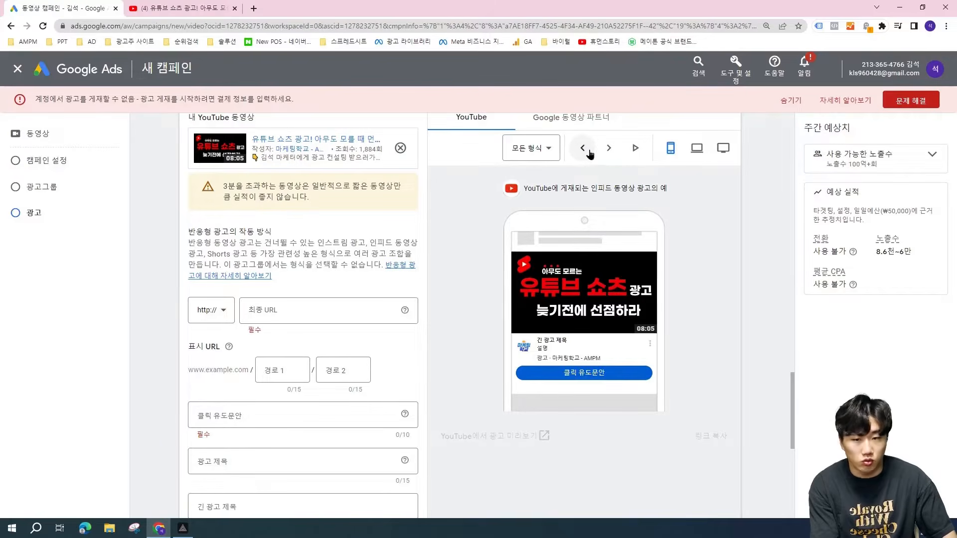
click(587, 149)
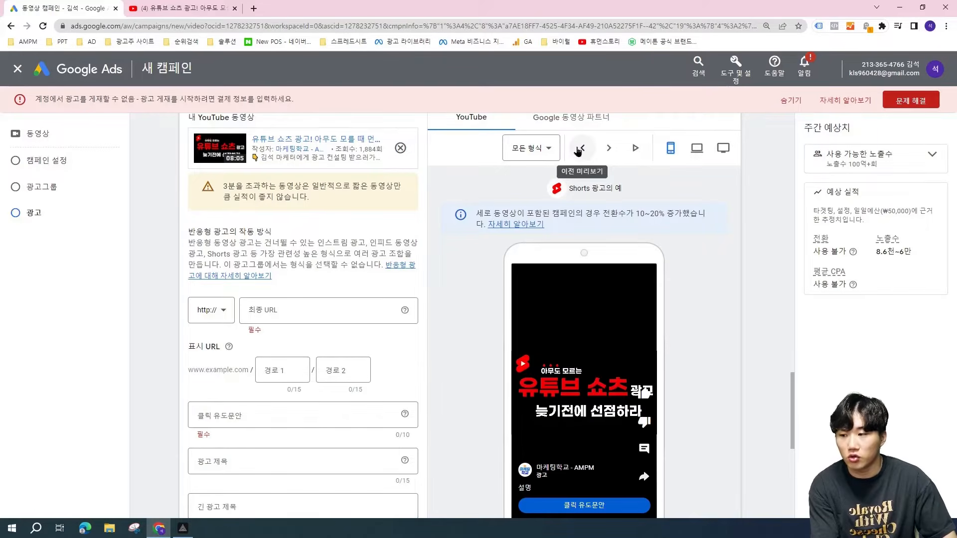
Reload the video's YouTube page without the sharing options and copy its URL with the &t=65s parameter removed
click(182, 8)
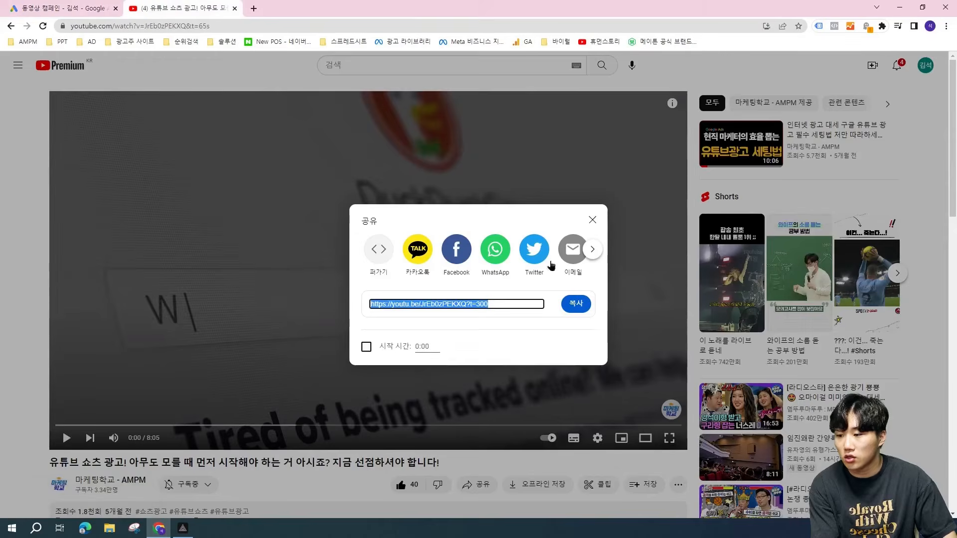
click(593, 219)
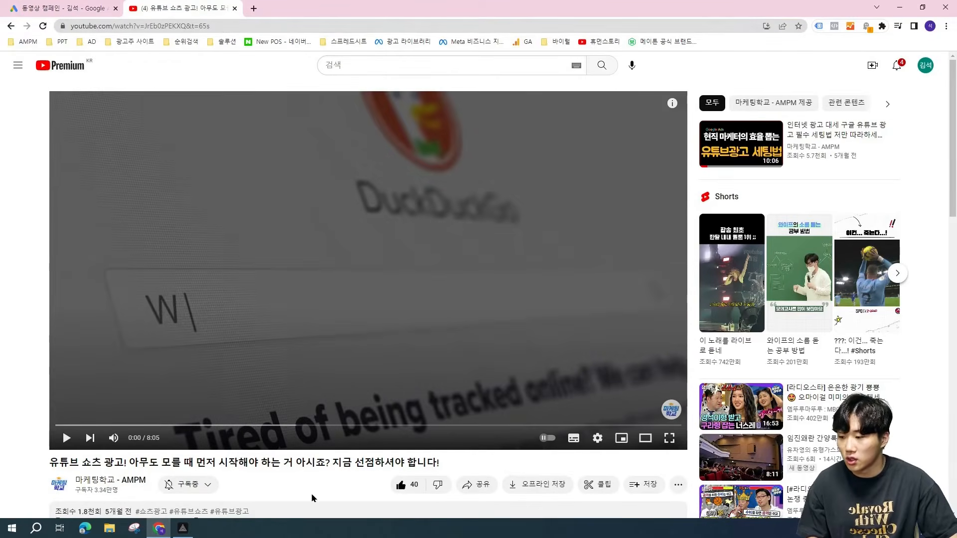
key(F5)
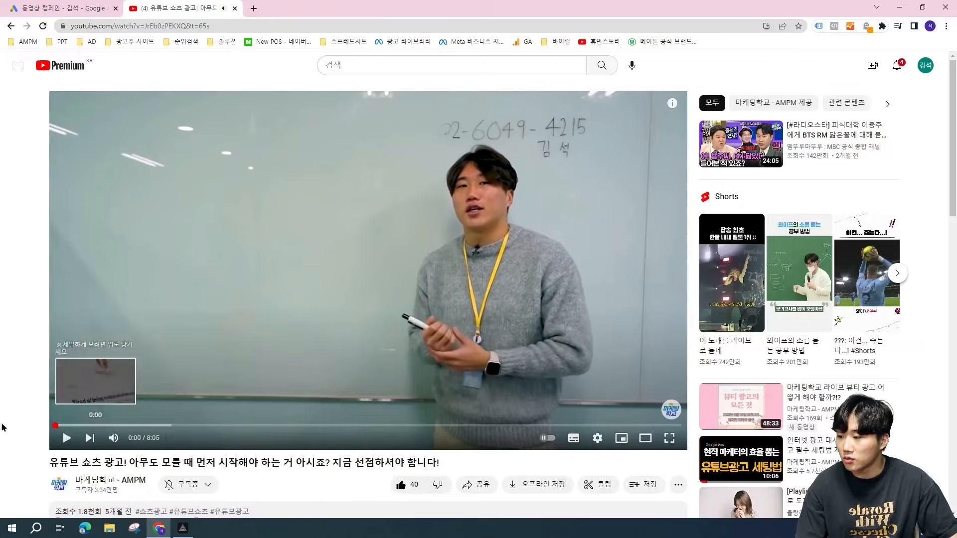
click(62, 426)
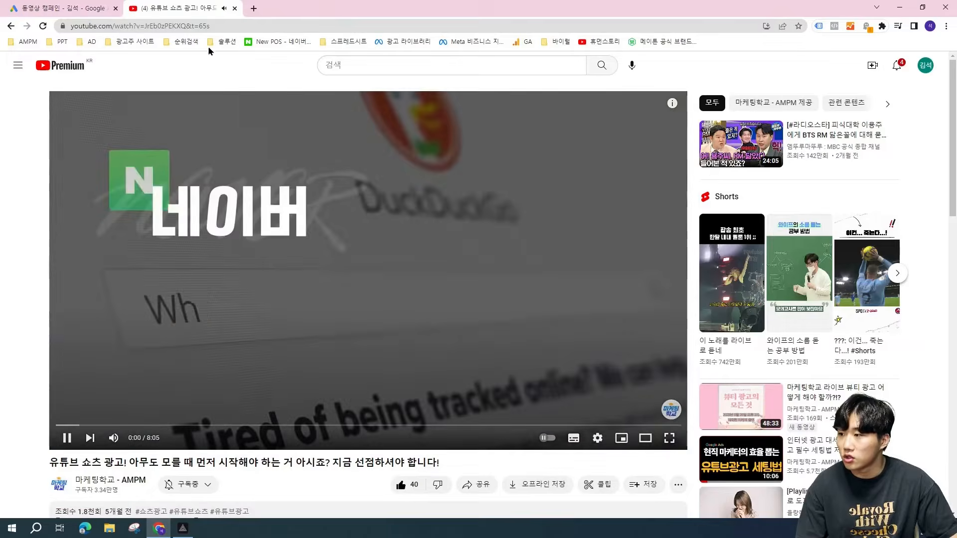
click(209, 26)
drag(209, 28, 187, 28)
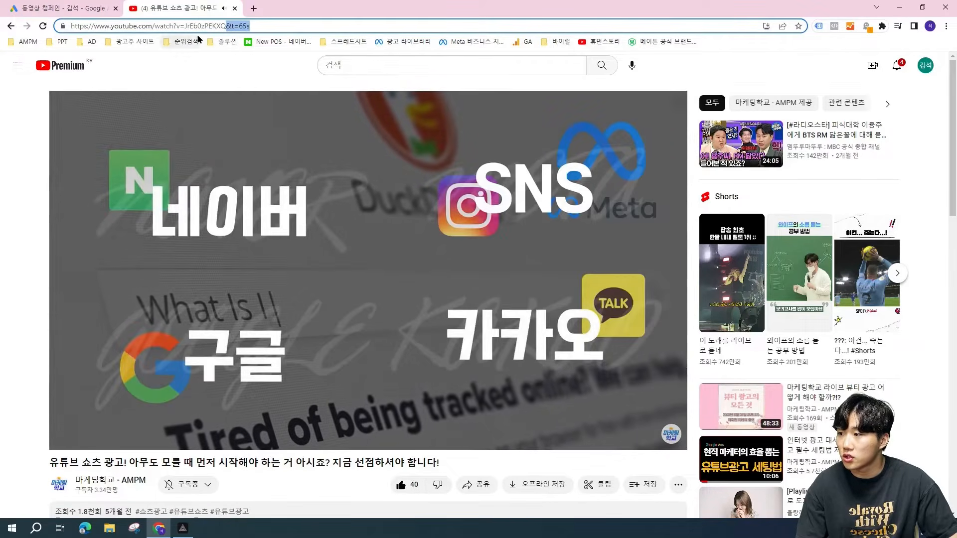
key(BackSpace)
key(ctrl+a)
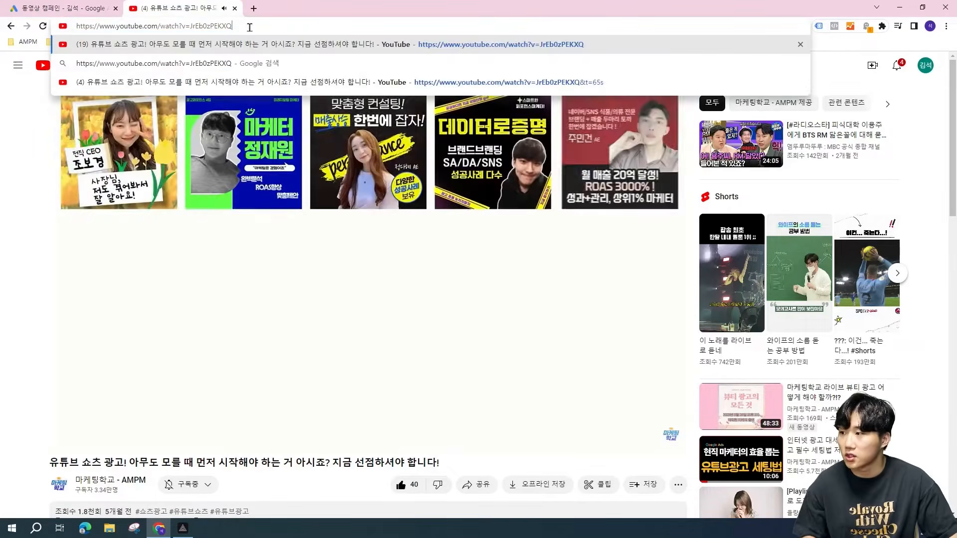
click(78, 8)
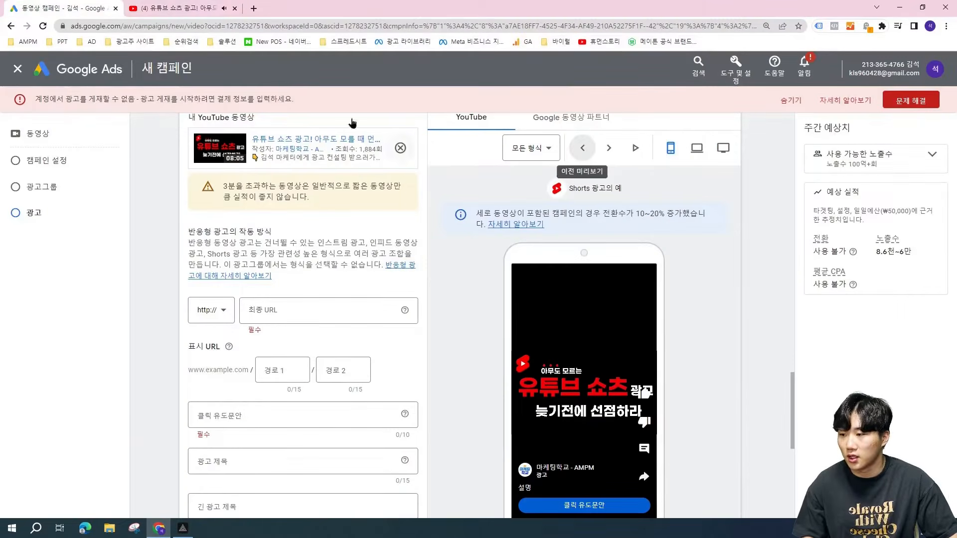
click(200, 8)
click(69, 8)
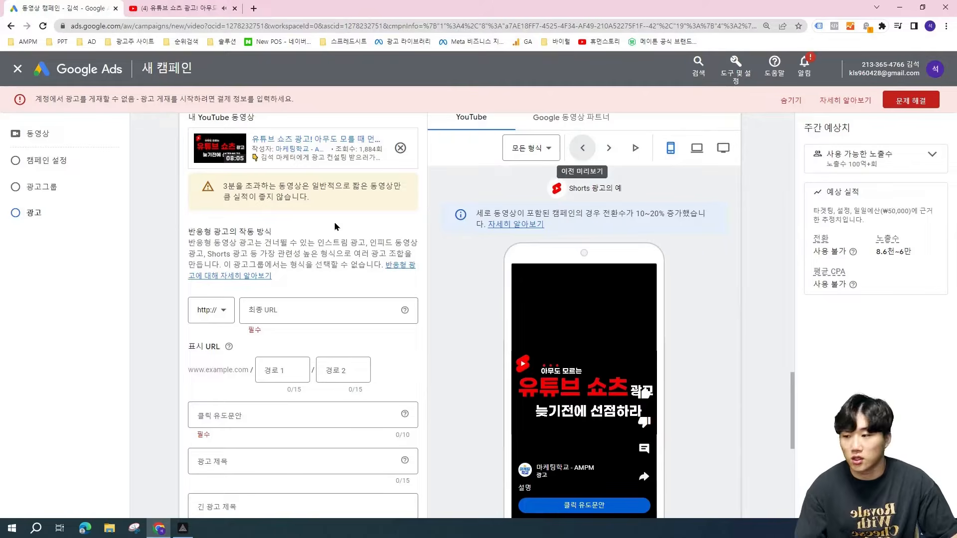
click(311, 314)
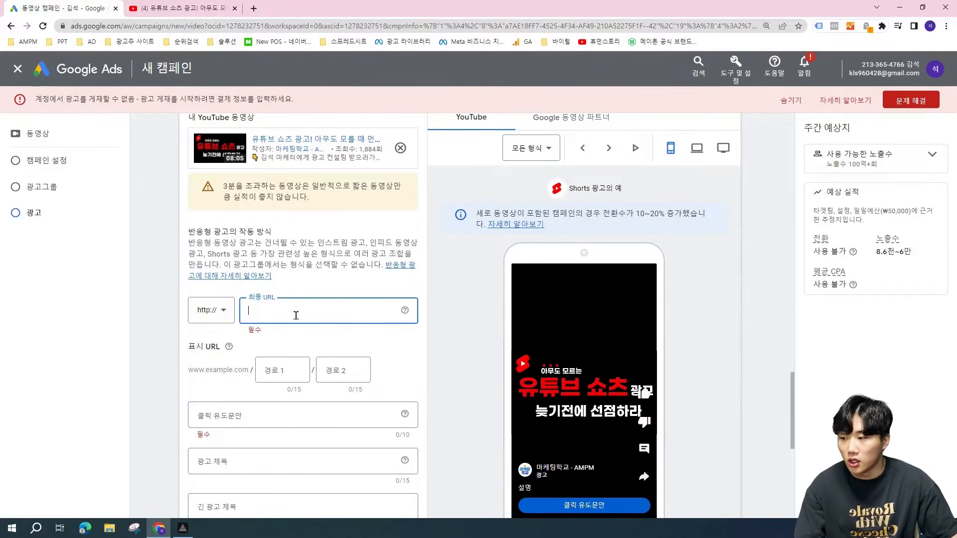
key(ctrl+v)
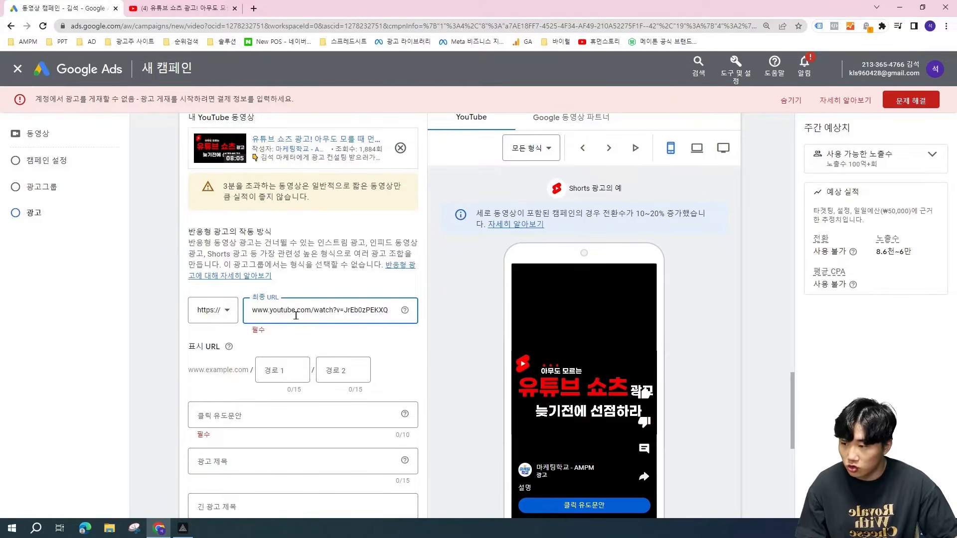
click(443, 387)
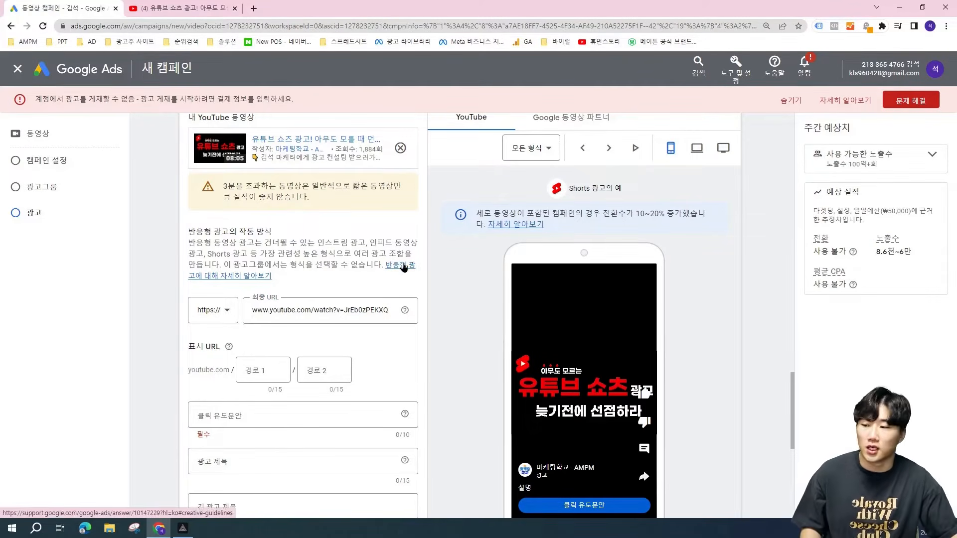
click(397, 311)
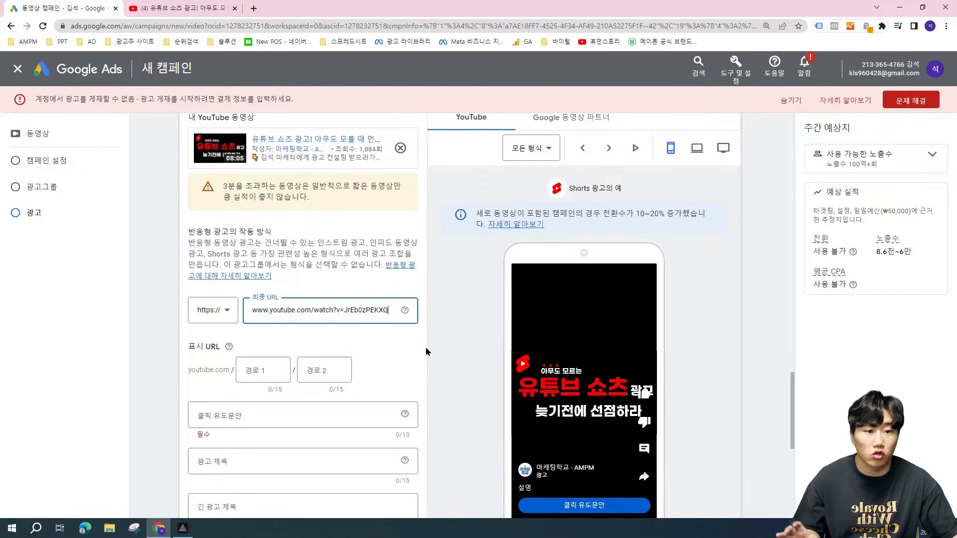
scroll(399, 340, down, 1)
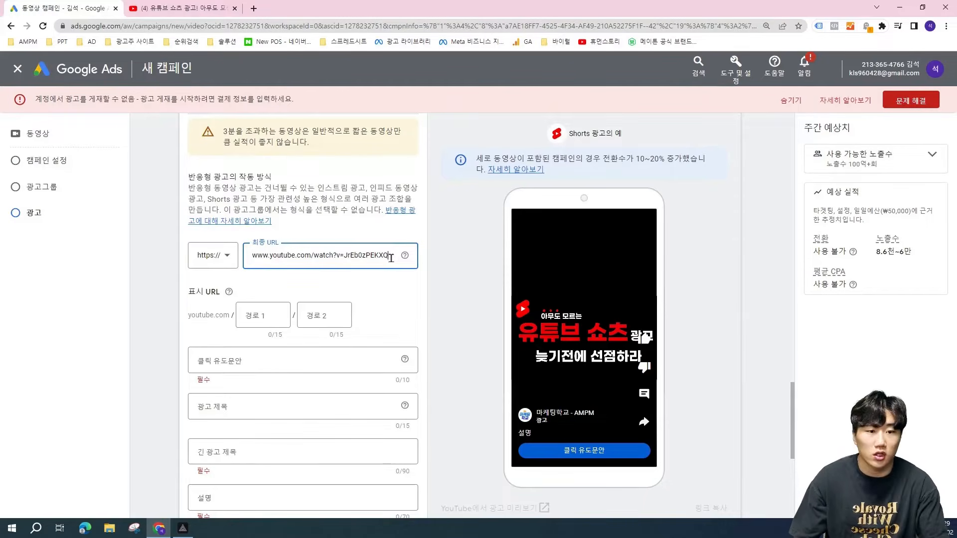
drag(390, 259, 178, 254)
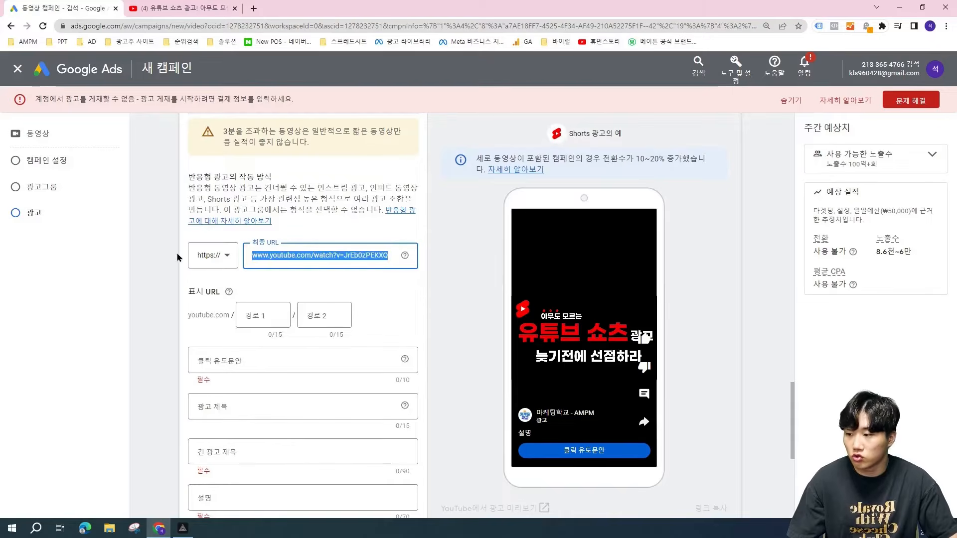
click(412, 302)
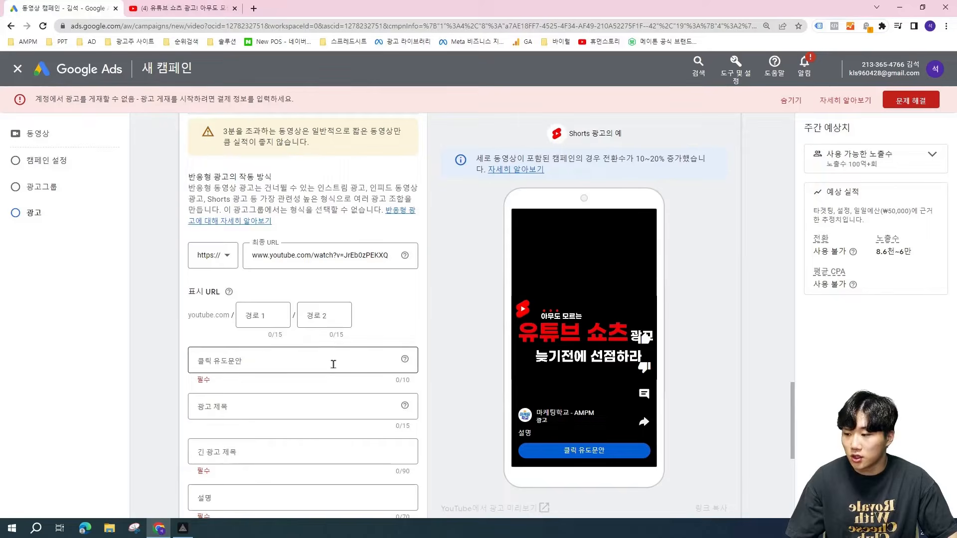
Examine the ad's empty text fields and compare how the call to action appears in the in-stream, in-feed and Shorts previews
scroll(279, 382, down, 1)
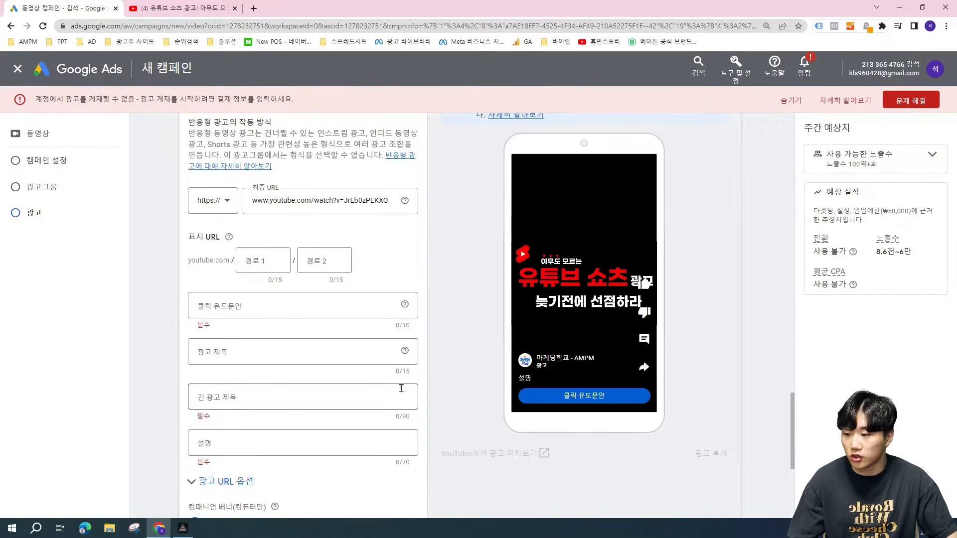
scroll(394, 387, down, 1)
scroll(395, 369, up, 1)
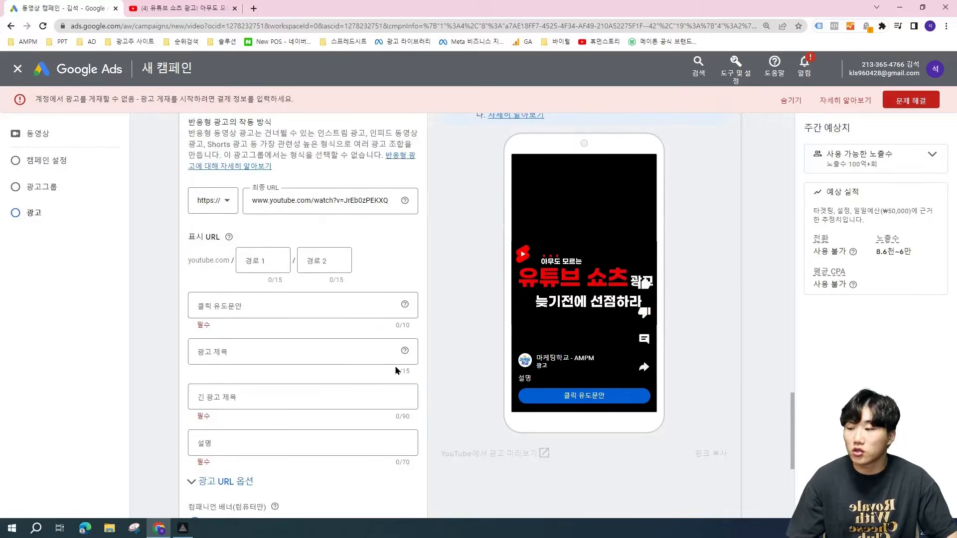
click(302, 306)
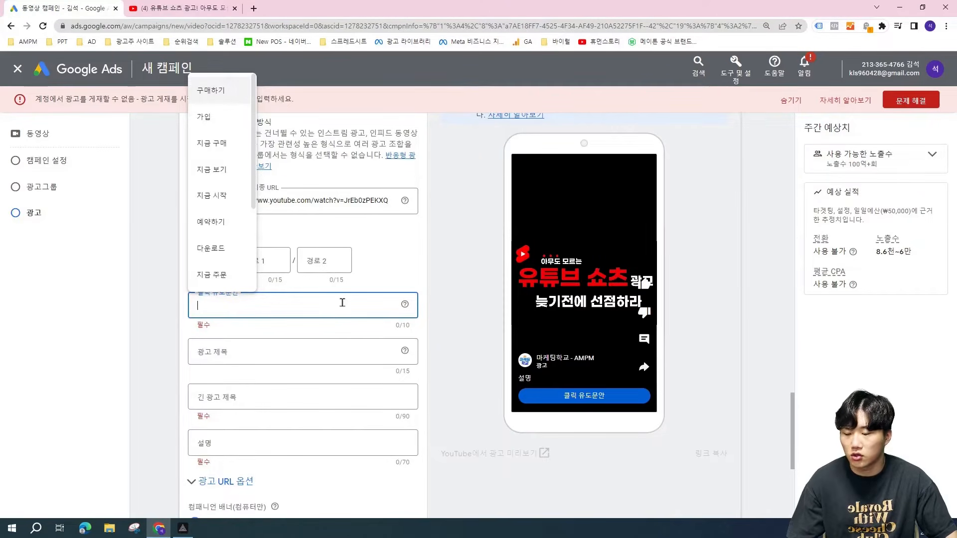
click(738, 265)
scroll(730, 269, up, 2)
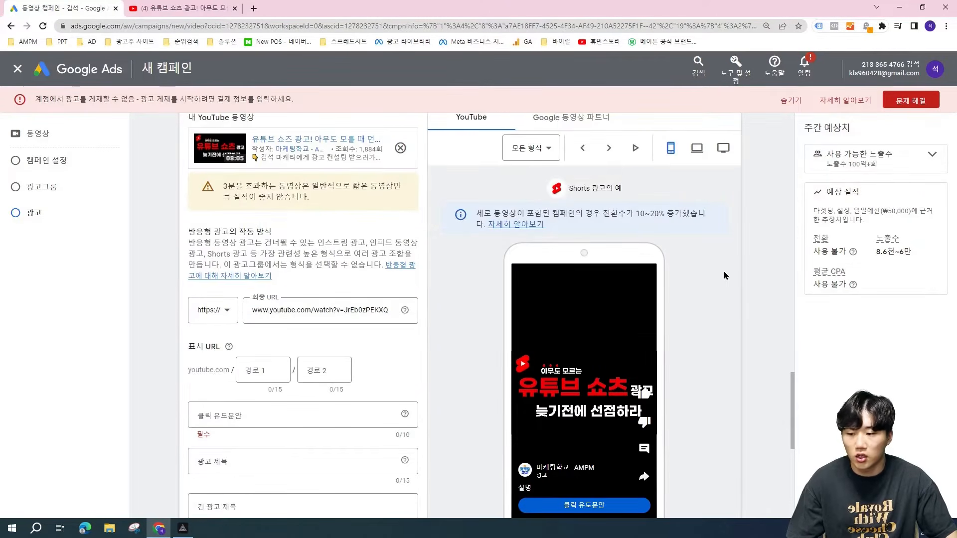
click(582, 149)
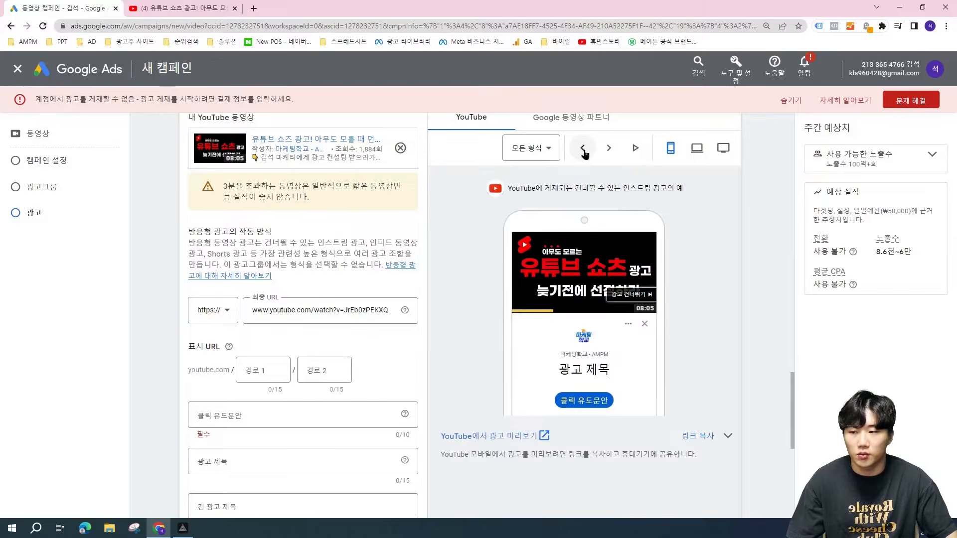
click(582, 148)
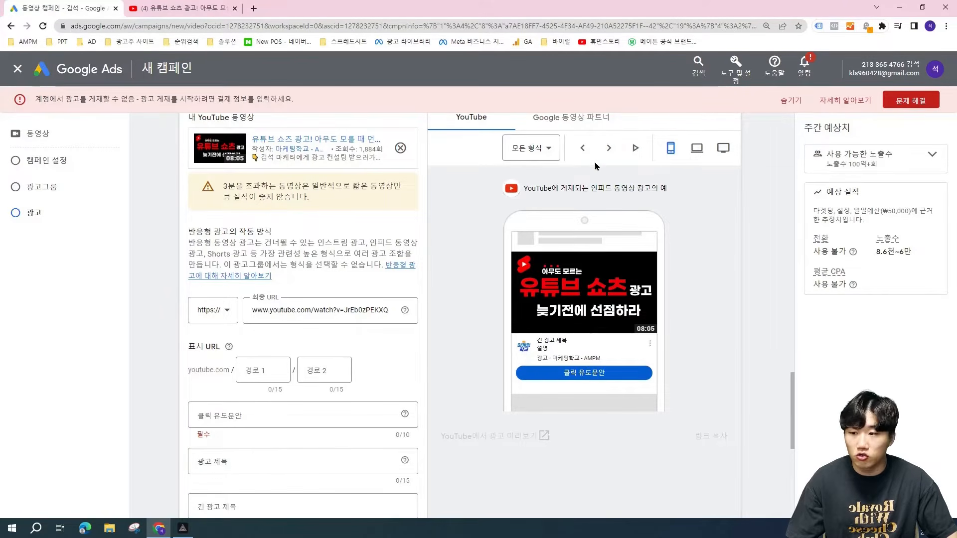
click(608, 148)
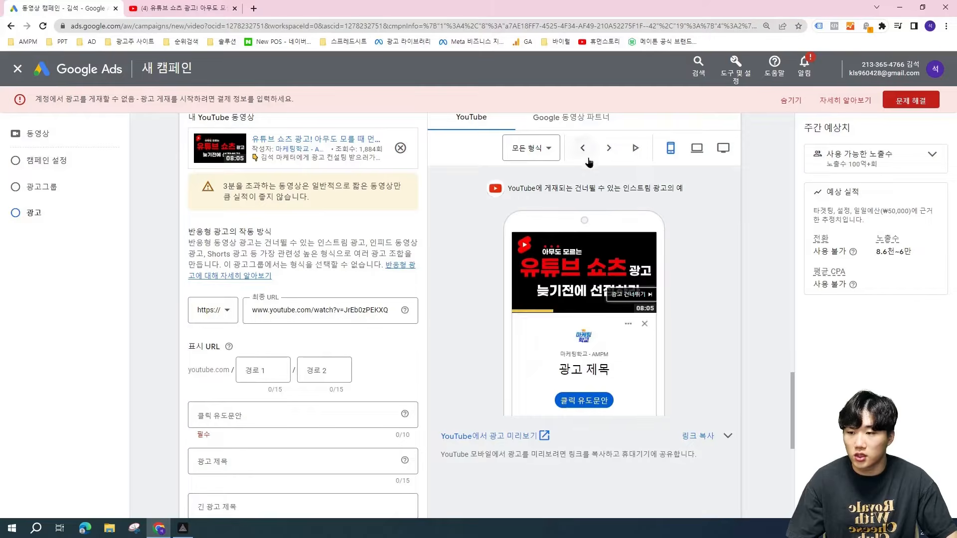
click(608, 148)
Look through the suggested phrases for the ad's 클릭 유도문안 without choosing one
scroll(624, 214, down, 1)
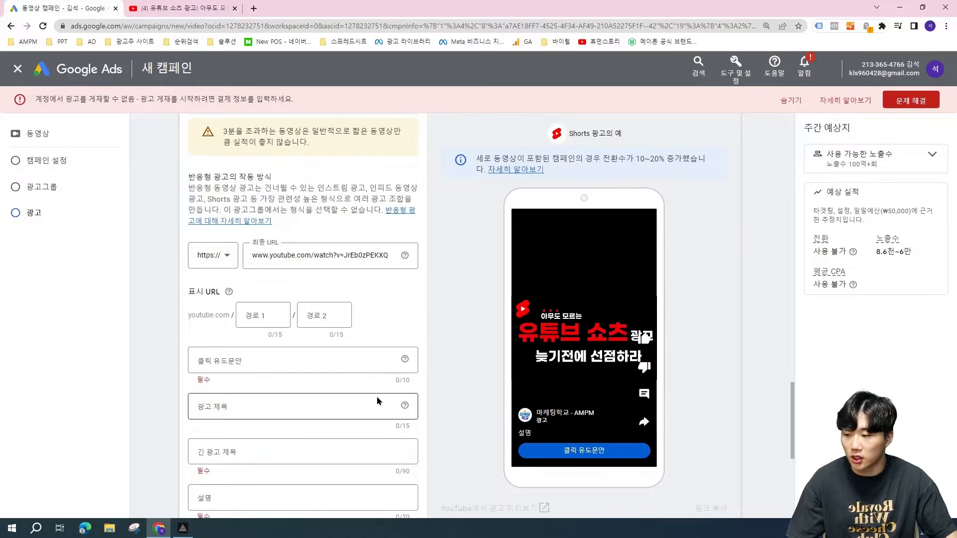
click(365, 360)
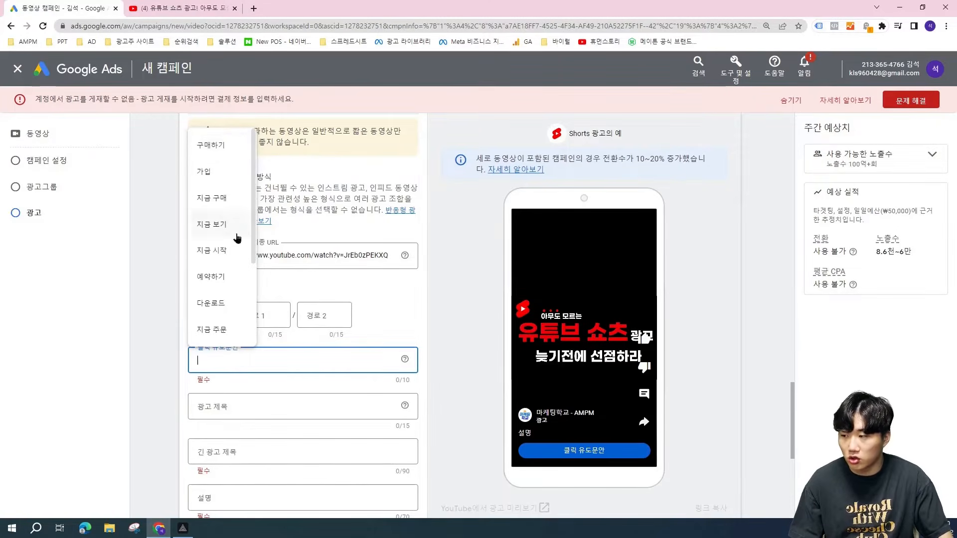
scroll(209, 249, down, 3)
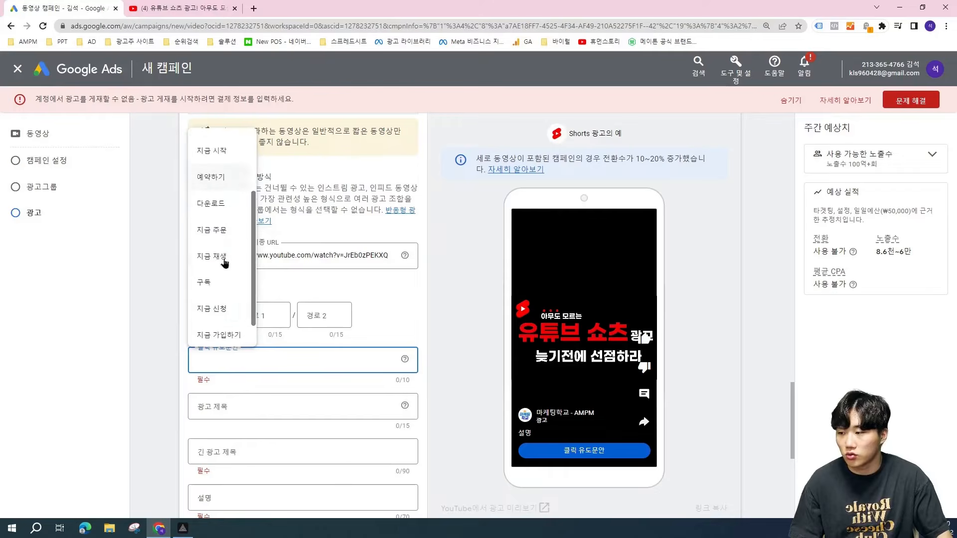
scroll(219, 279, up, 3)
scroll(221, 299, up, 1)
scroll(222, 321, down, 3)
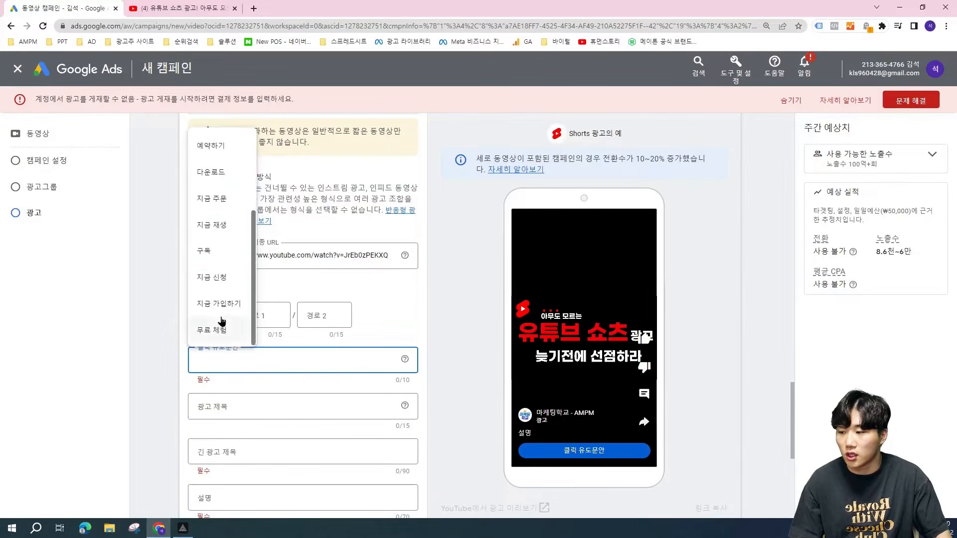
scroll(222, 321, up, 3)
click(403, 318)
Set the ad's 클릭 유도문안 to the custom text 영상 보기
click(314, 358)
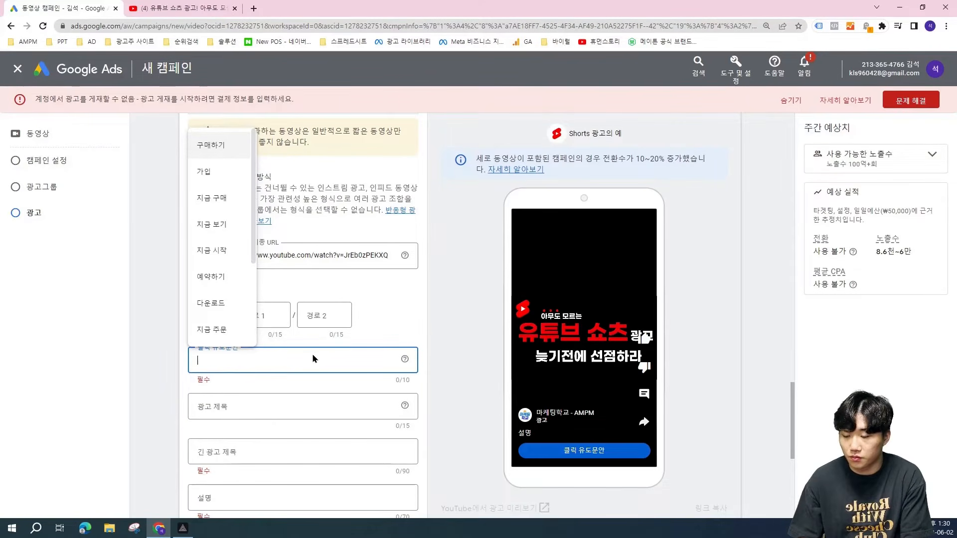
text(영상)
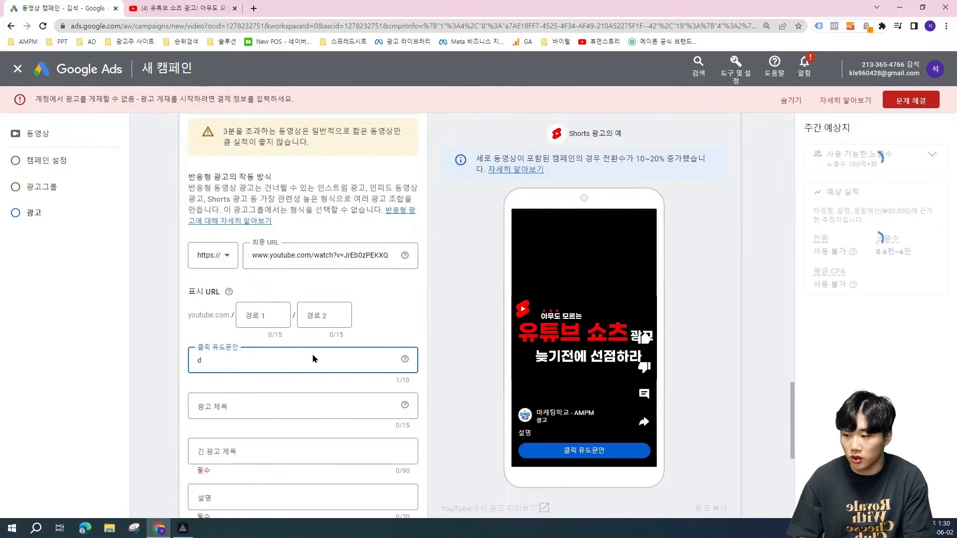
text( 보기)
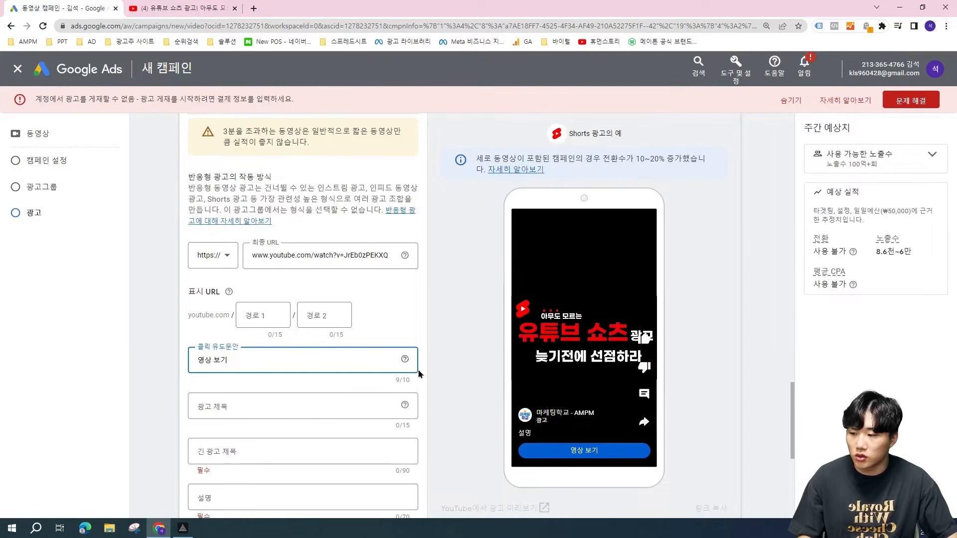
drag(245, 362, 158, 364)
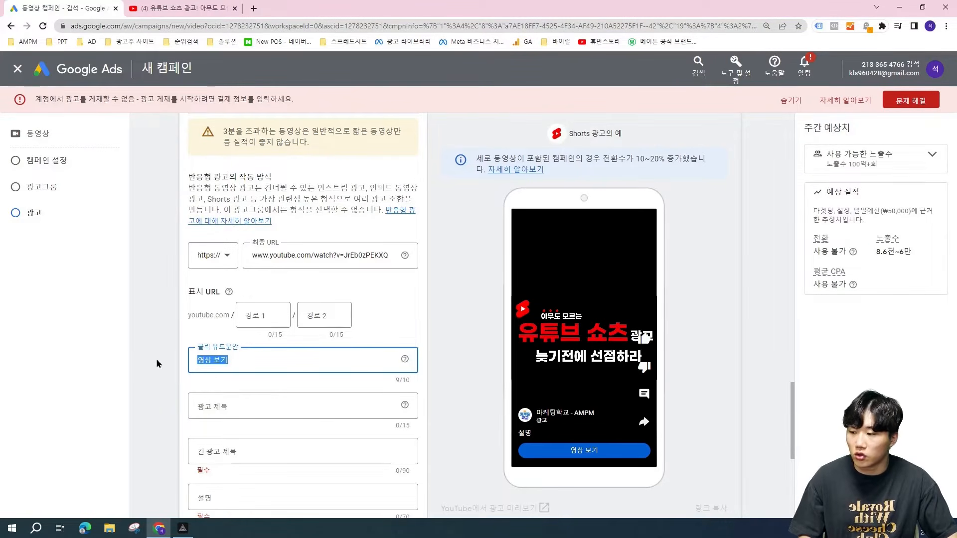
click(335, 400)
click(218, 362)
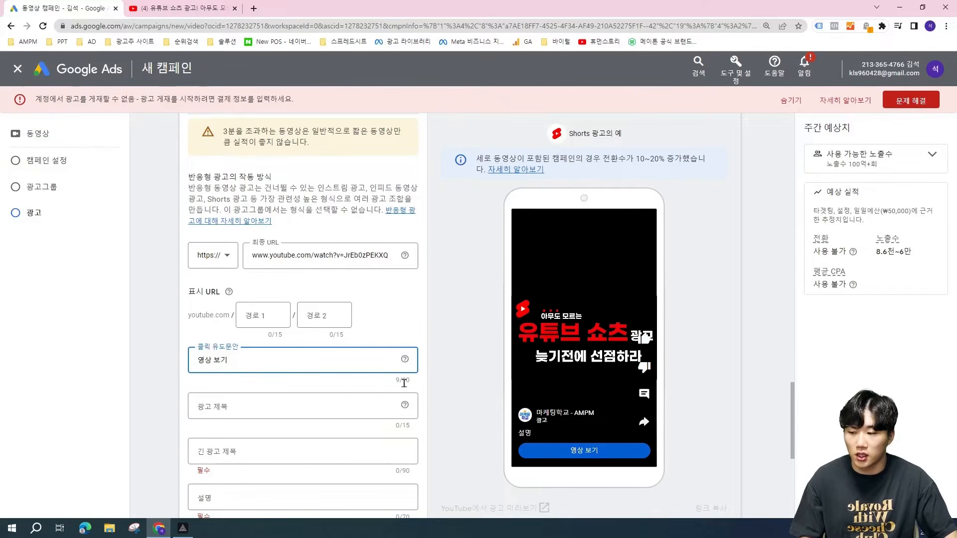
click(433, 390)
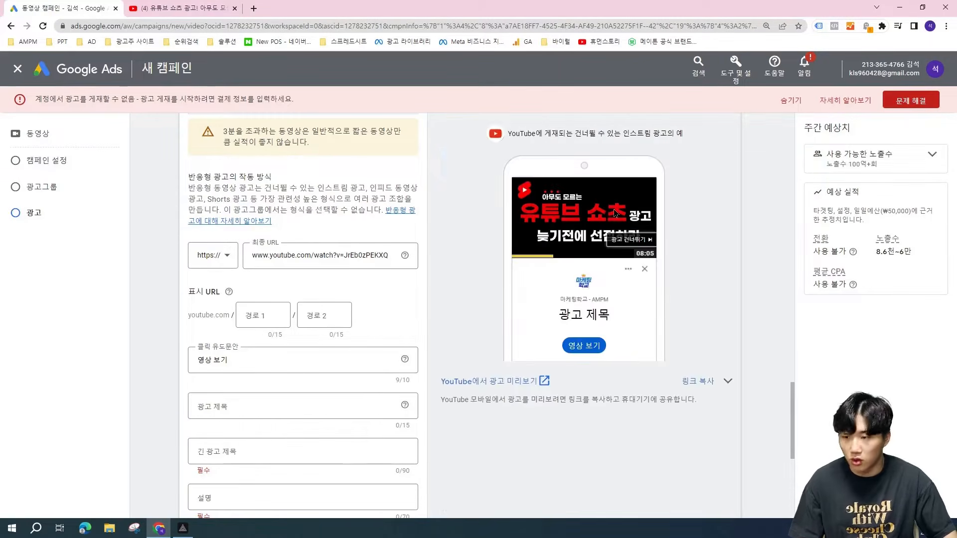
Set the video ad's 광고 제목 to 유튜브 쇼츠광고, with a space after 유튜브
scroll(687, 221, up, 1)
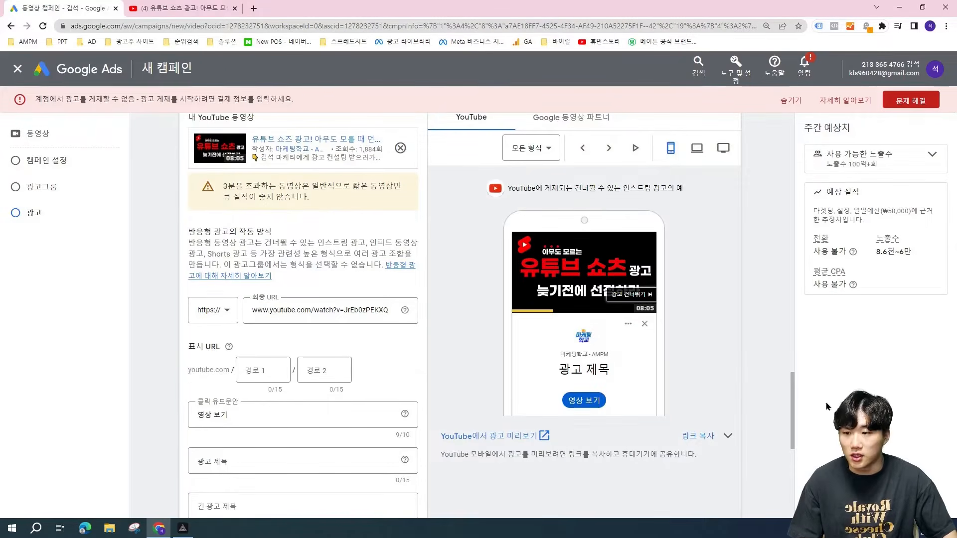
scroll(264, 333, down, 1)
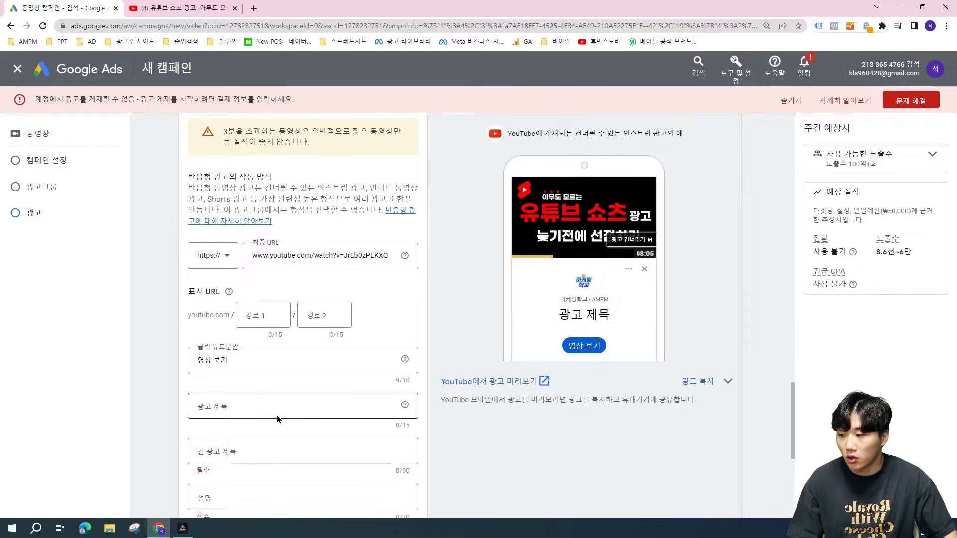
click(289, 405)
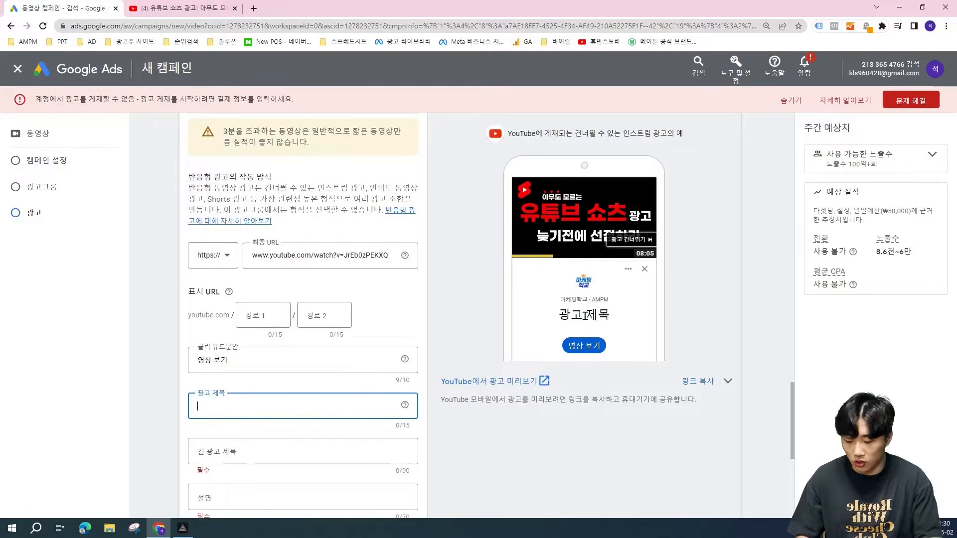
text(유튜브)
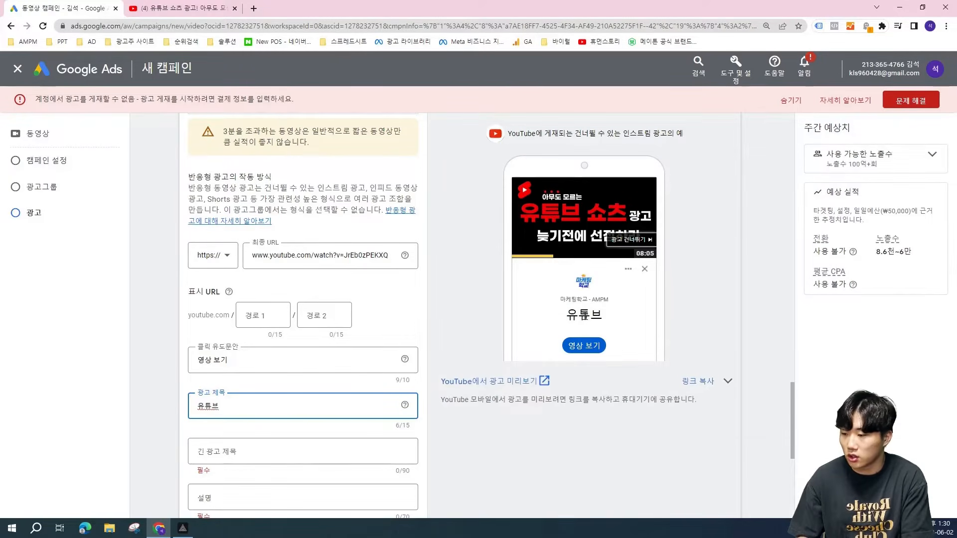
text(쇼츠 지)
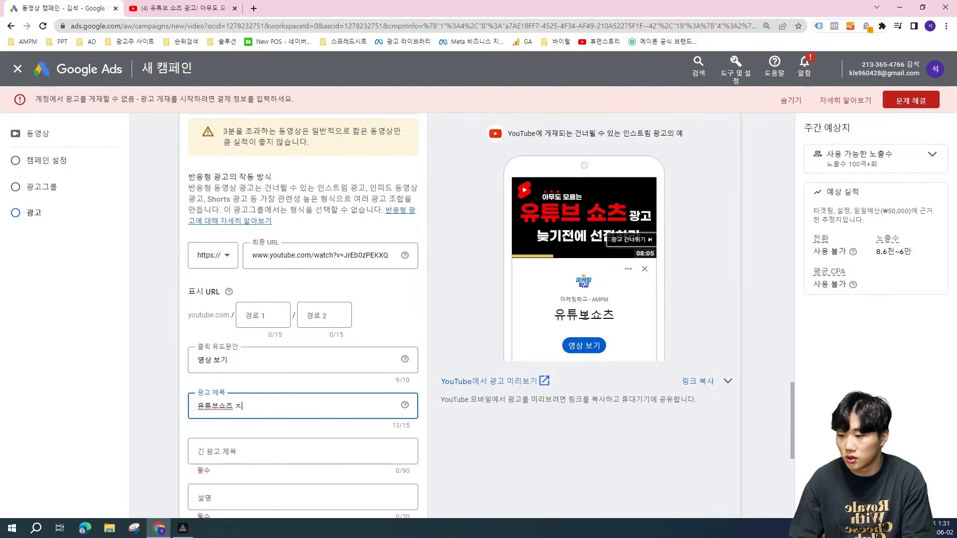
key(BackSpace)
key(BackSpace)
key(BackSpace)
key(BackSpace)
key(BackSpace)
text(유)
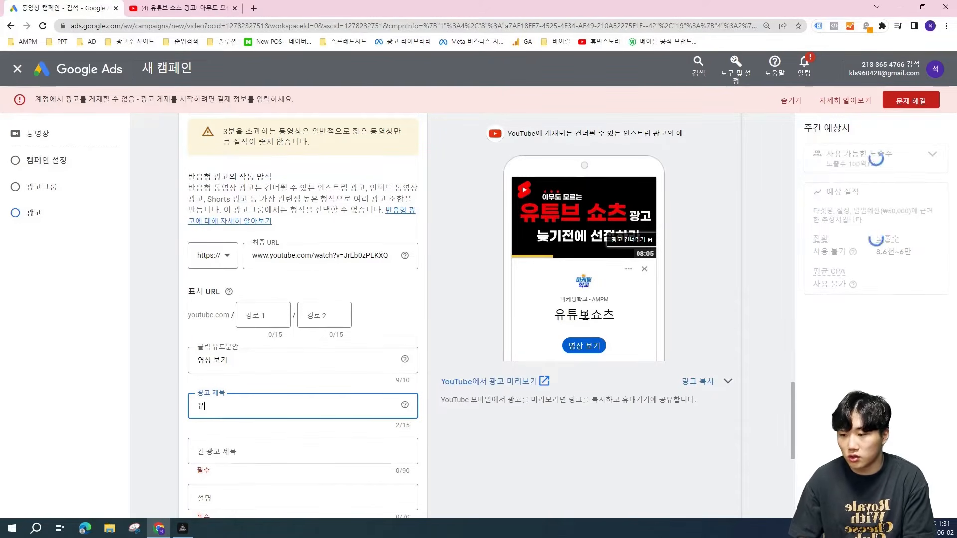
text(튭)
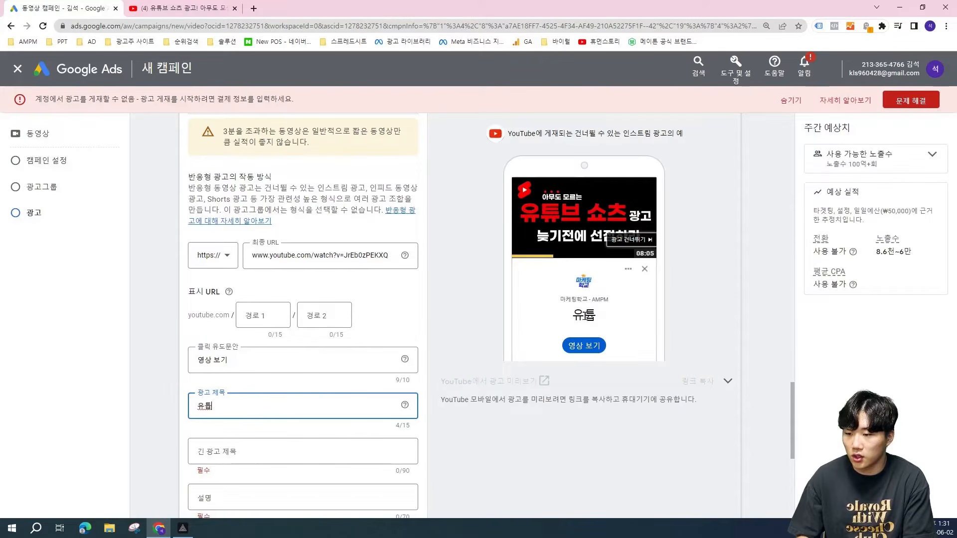
text(브)
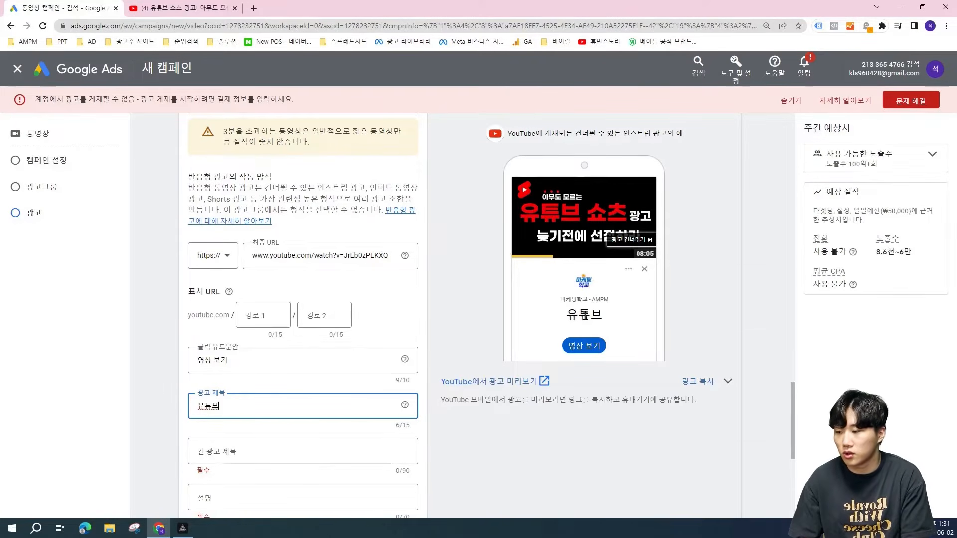
text(쇼츠광ㄱㅗ)
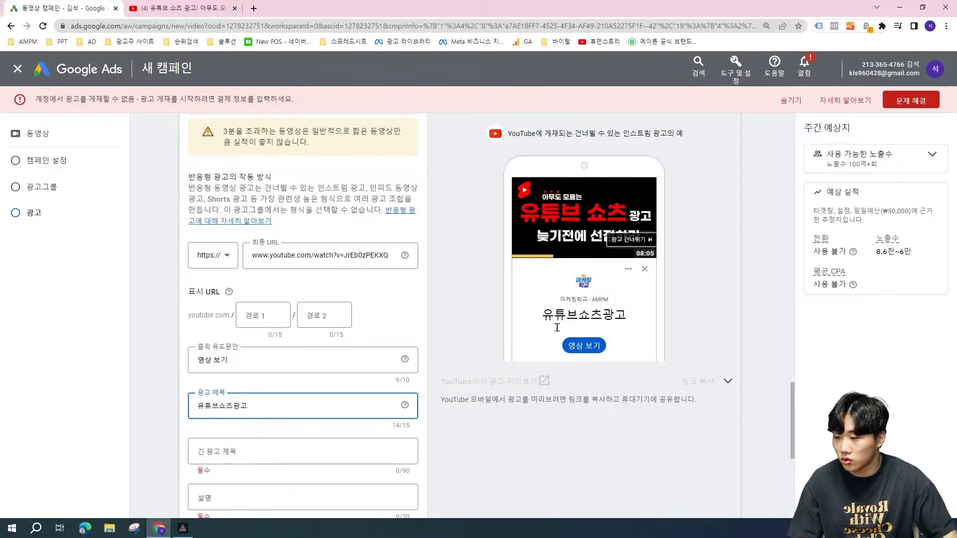
click(221, 407)
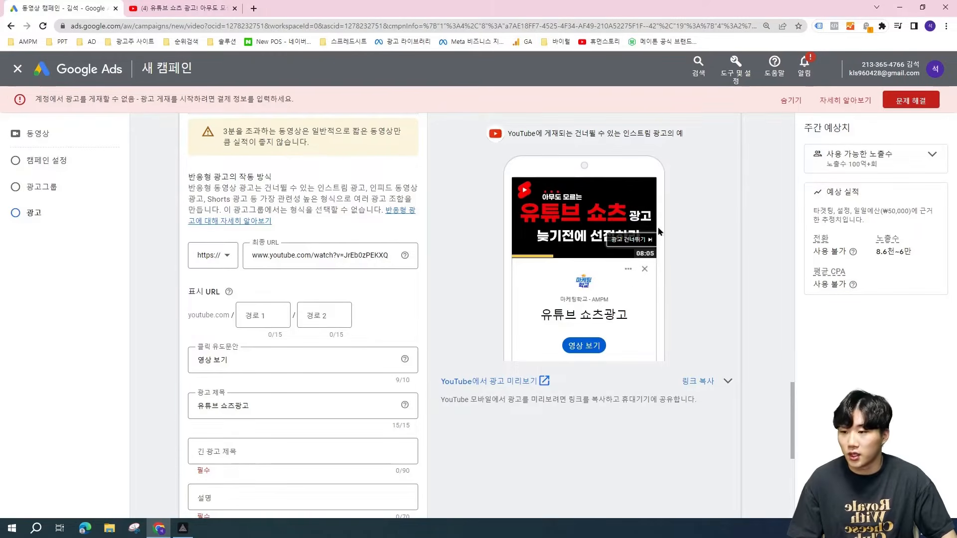
Check the Shorts and in-feed previews to see where the 긴 광고 제목 and 설명 texts are displayed
scroll(657, 230, up, 1)
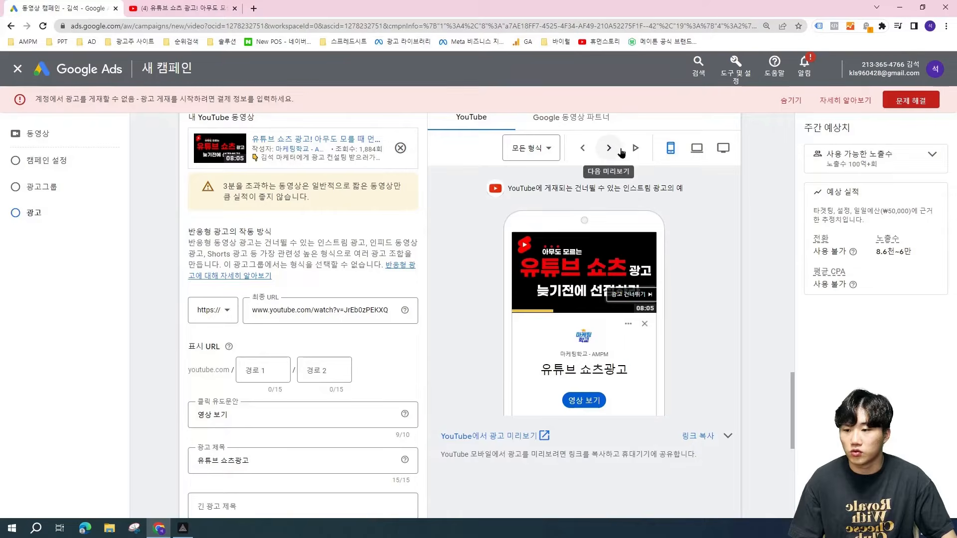
click(609, 148)
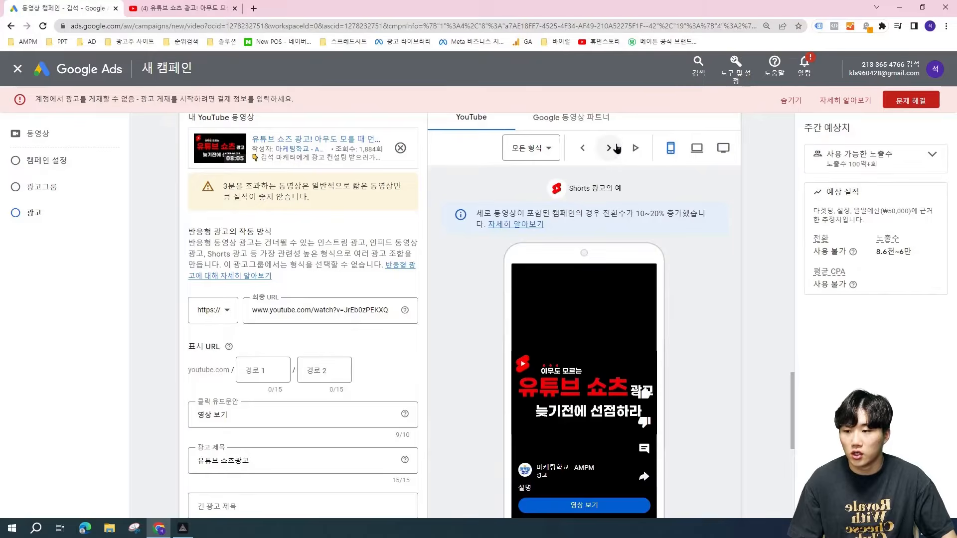
click(616, 148)
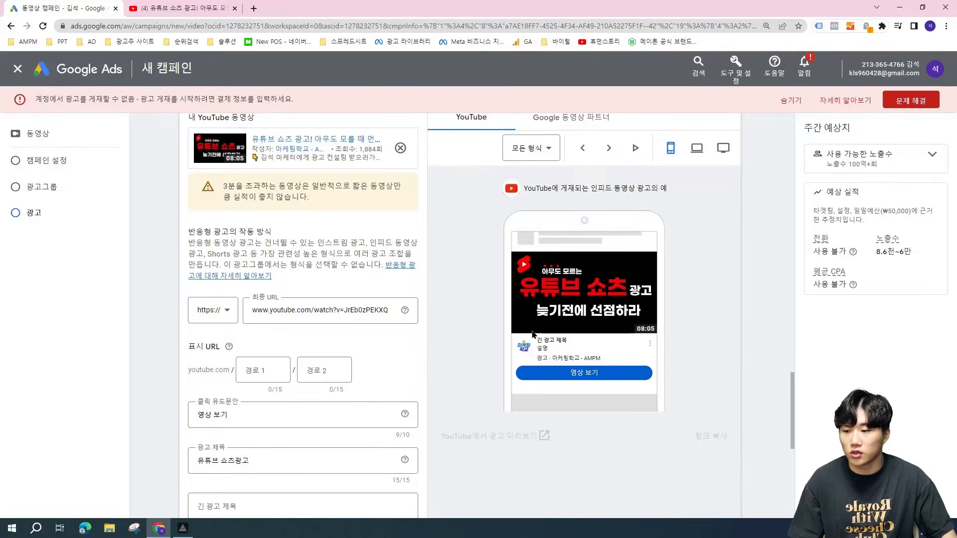
scroll(373, 309, down, 1)
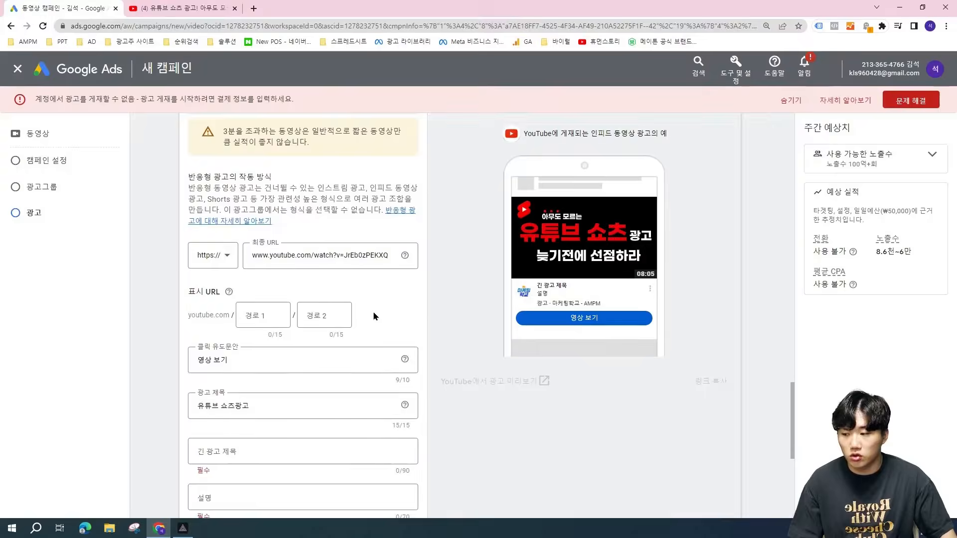
click(294, 443)
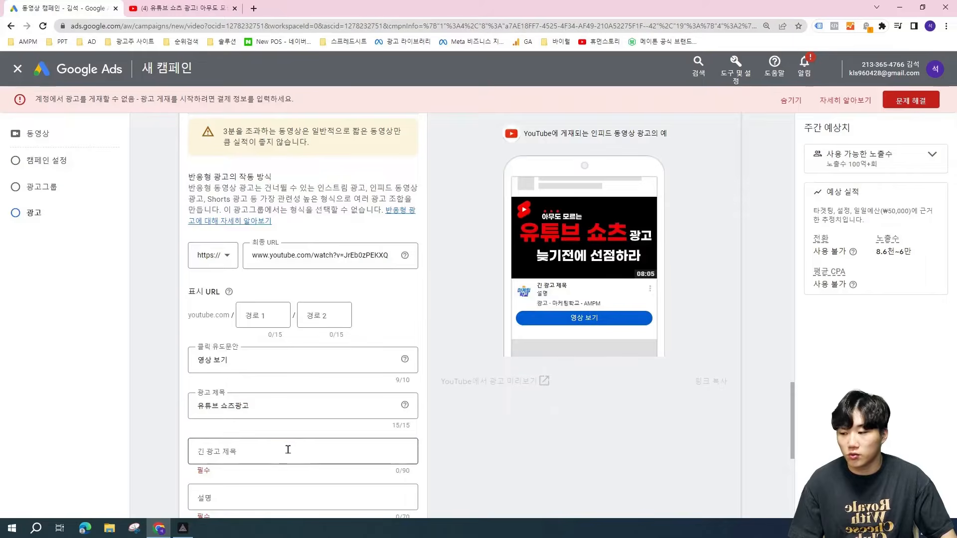
click(265, 493)
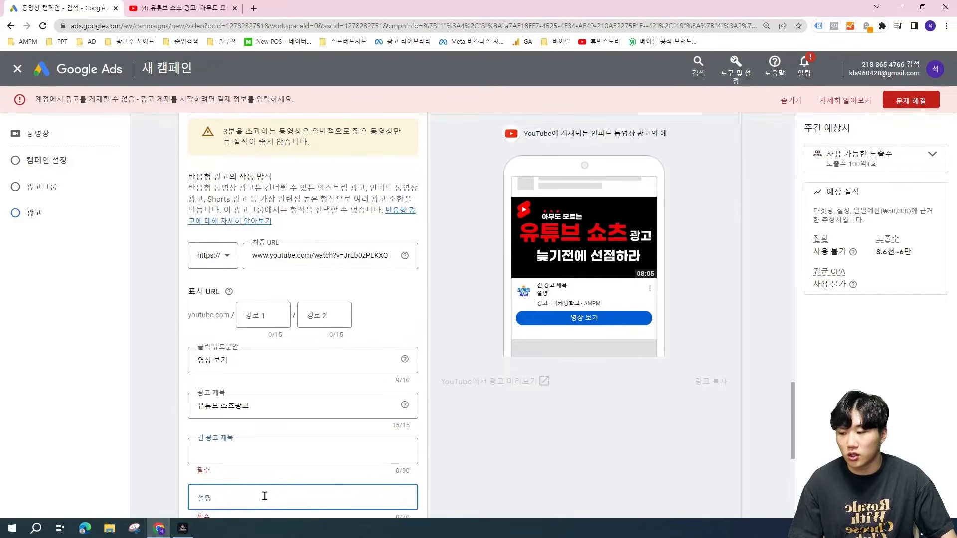
click(572, 290)
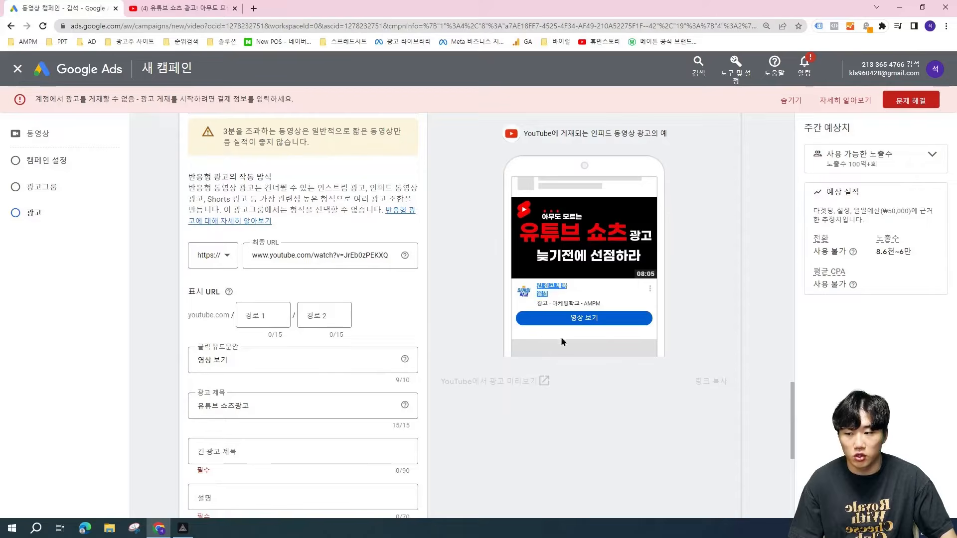
scroll(530, 444, up, 1)
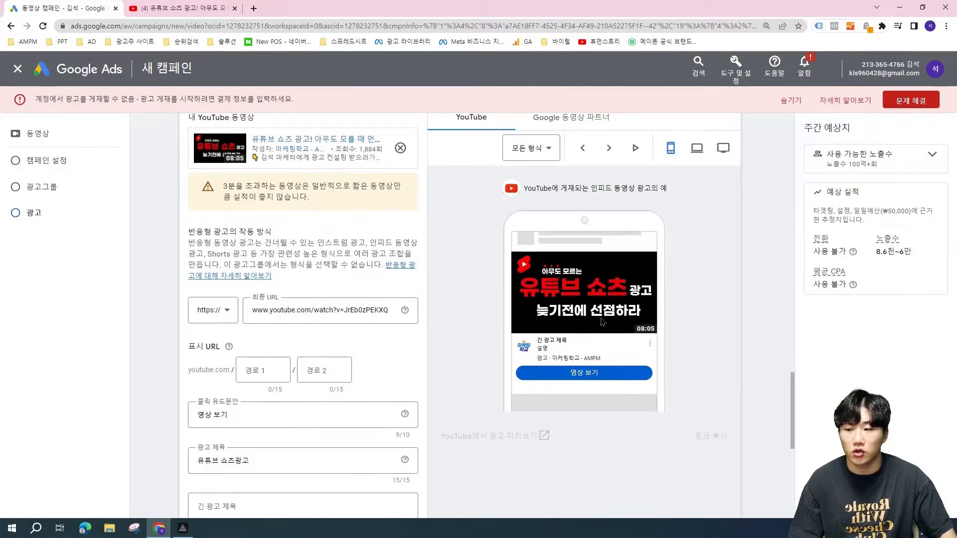
Set the video ad's 설명 to 유튜브 쇼츠광고 늦기전에 선점하라
click(582, 148)
scroll(583, 149, down, 1)
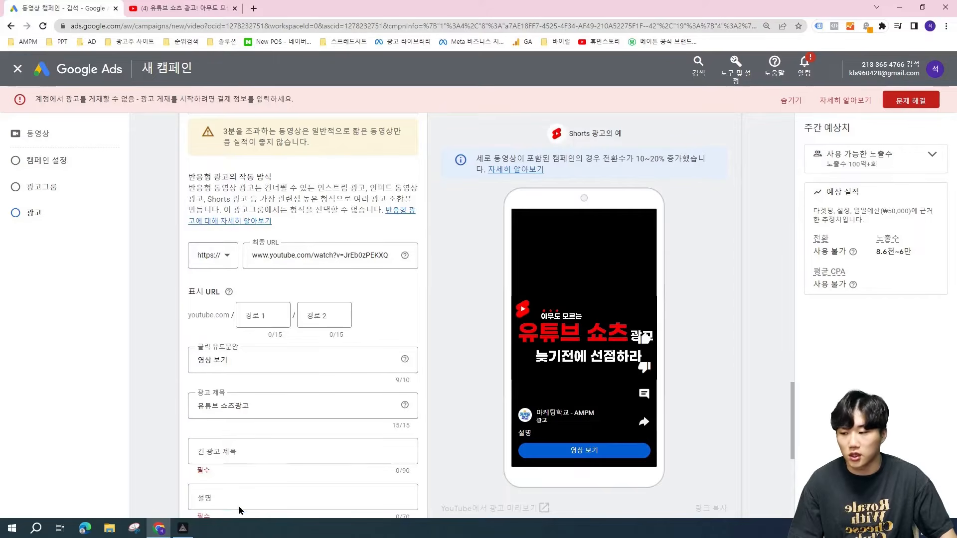
click(259, 503)
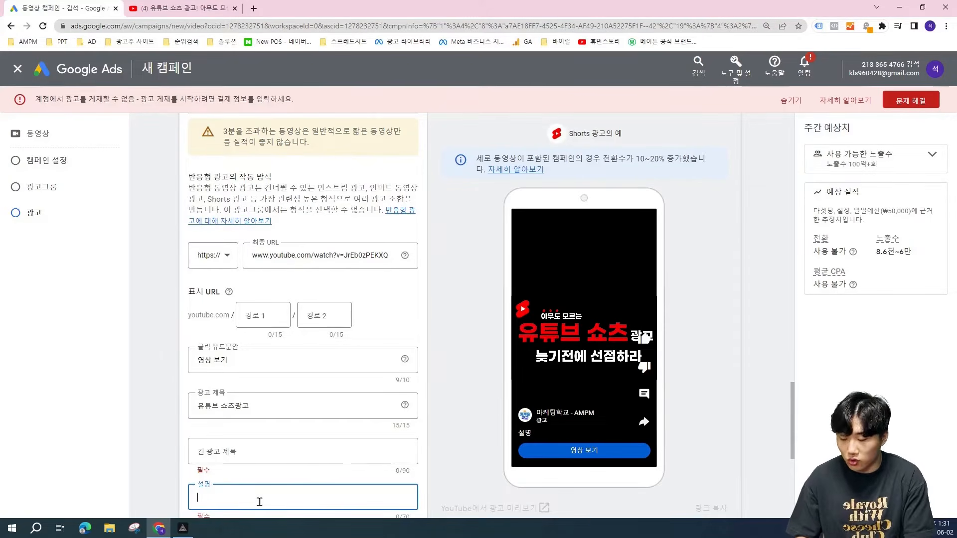
text(유튜브 쇼츠)
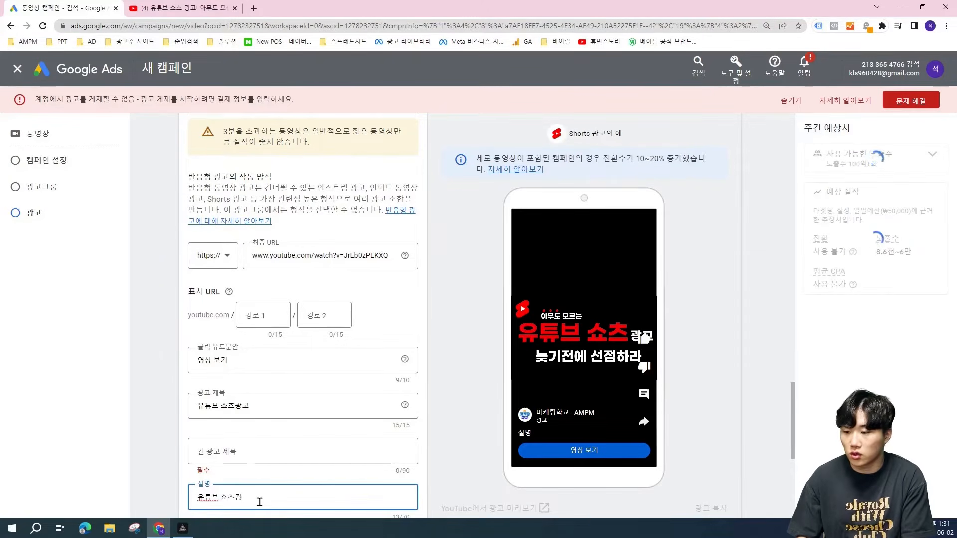
text(광고 늦기)
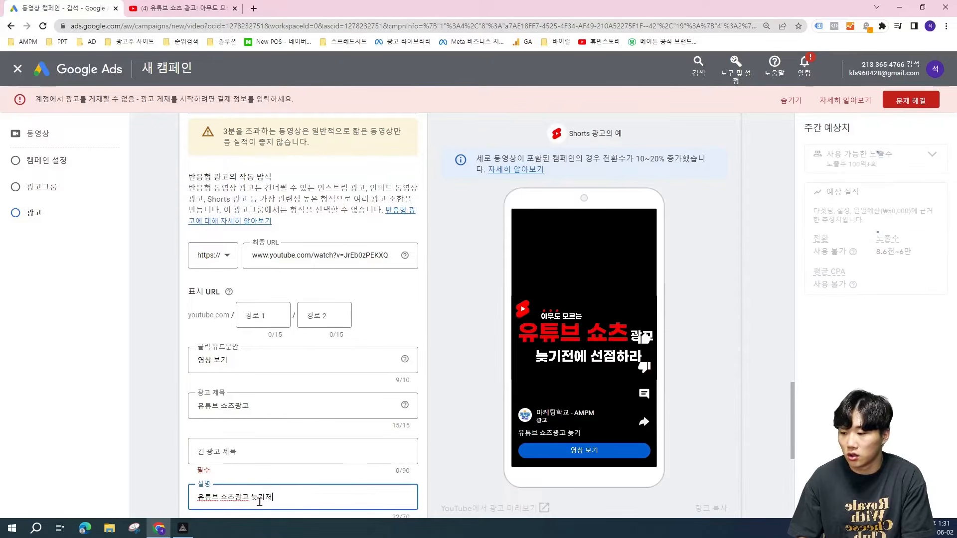
text(전에 선점하라)
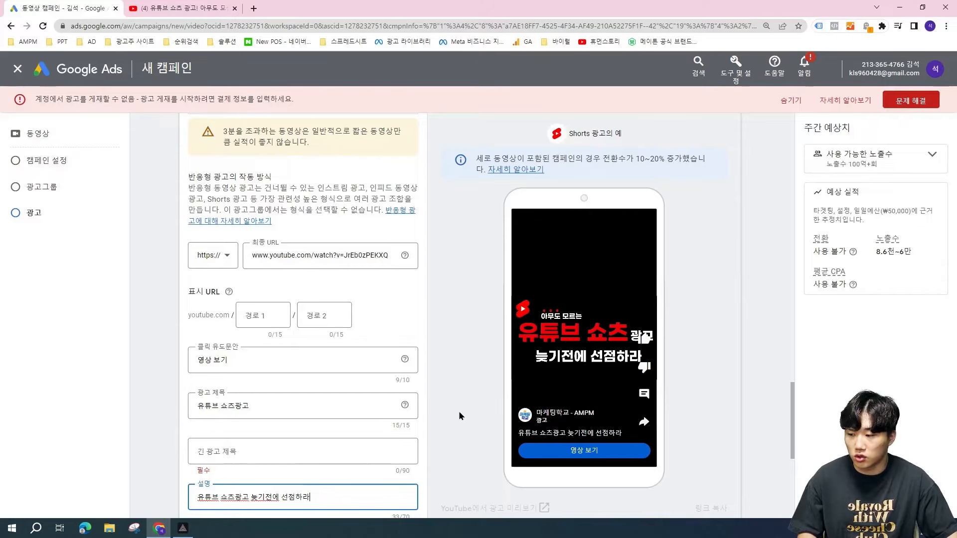
Copy the 설명 text into the ad's 긴 광고 제목, with the in-feed format shown in the preview
key(ctrl+a)
key(ctrl+c)
scroll(641, 205, up, 1)
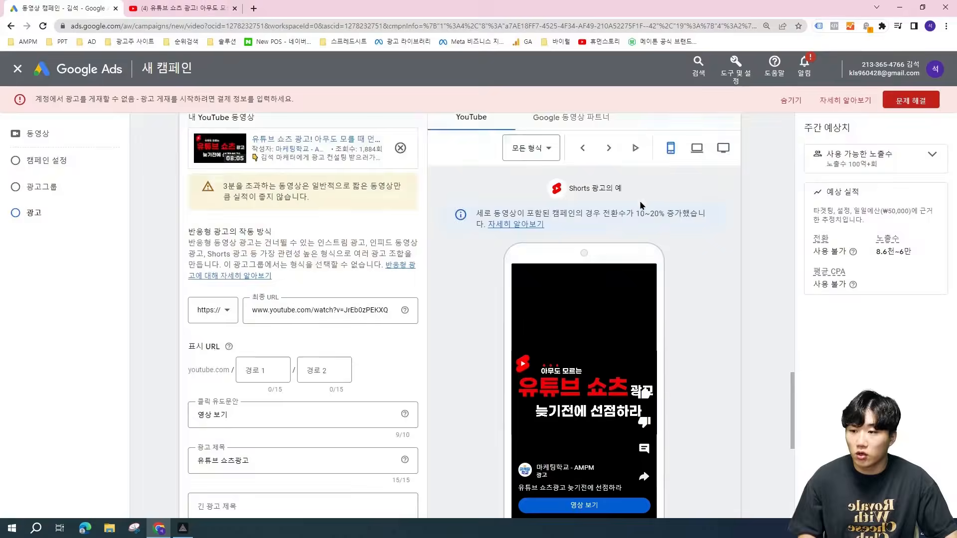
scroll(642, 205, up, 1)
click(608, 201)
scroll(632, 216, down, 2)
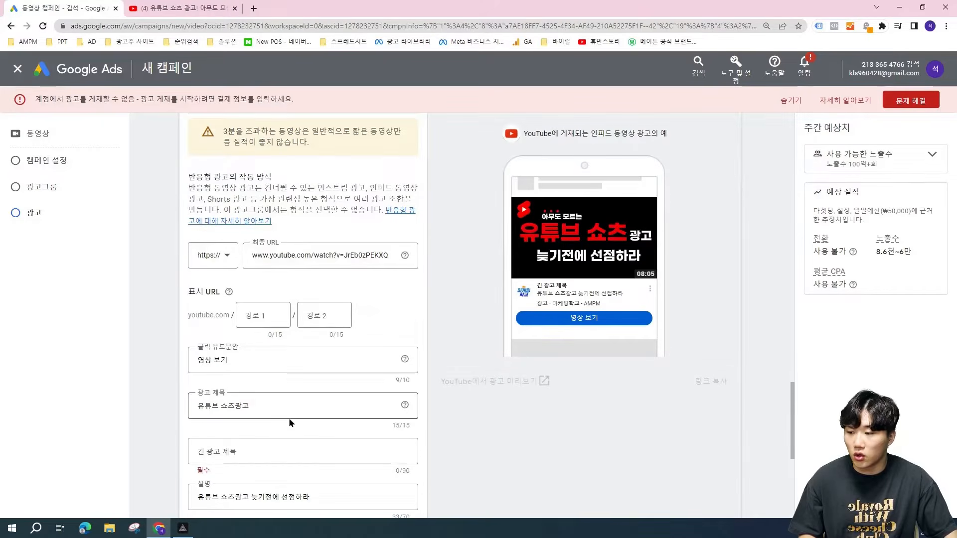
click(290, 450)
key(ctrl+v)
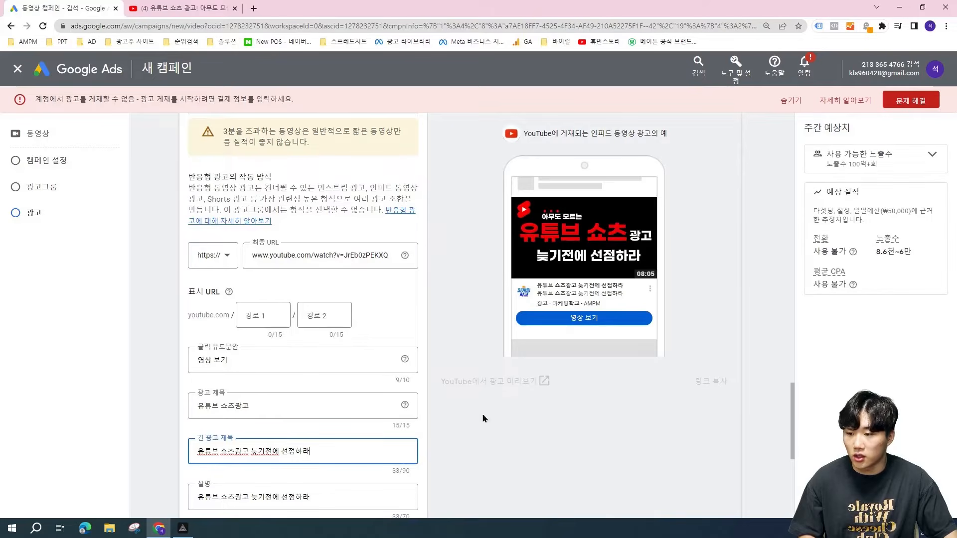
Replace the ad's 설명 with 지금 유튜브 쇼츠를 해야하는 이유 3가지
click(364, 497)
key(ctrl+a)
key(BackSpace)
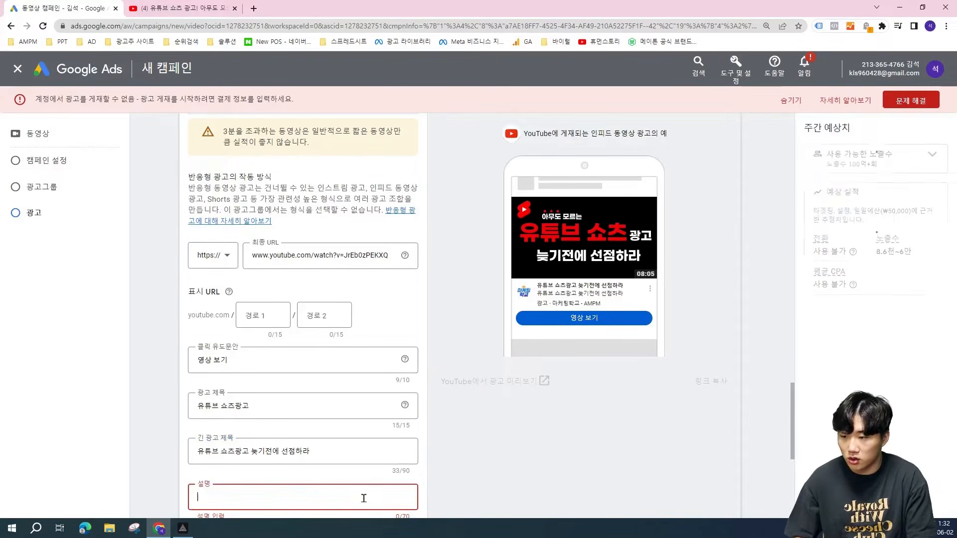
text(지금 유튜브 쇼츠를)
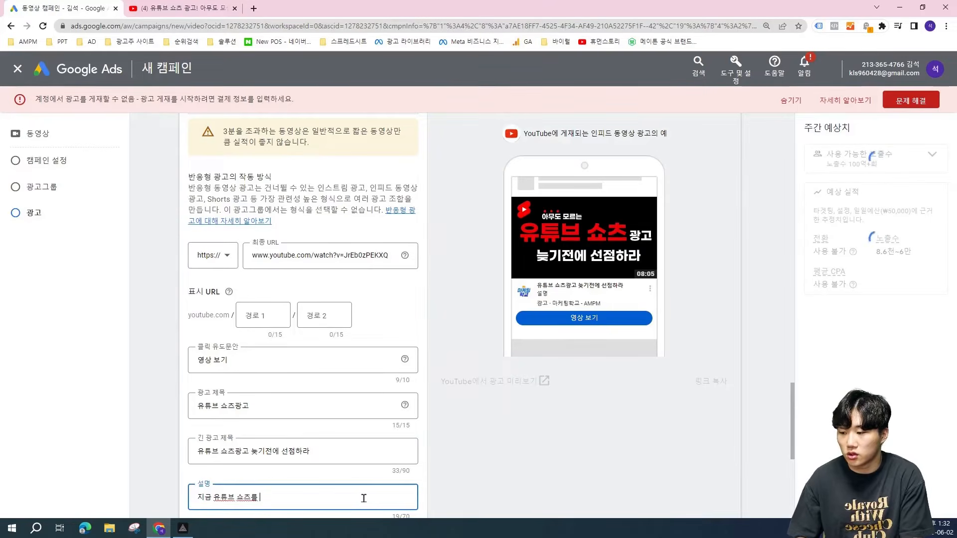
text( 해야하는 이유 3가지)
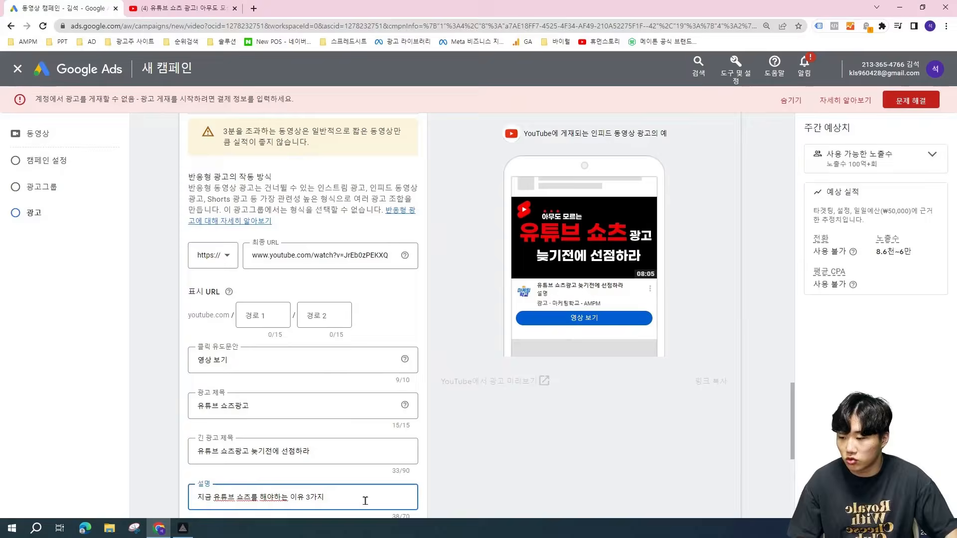
scroll(451, 506, down, 1)
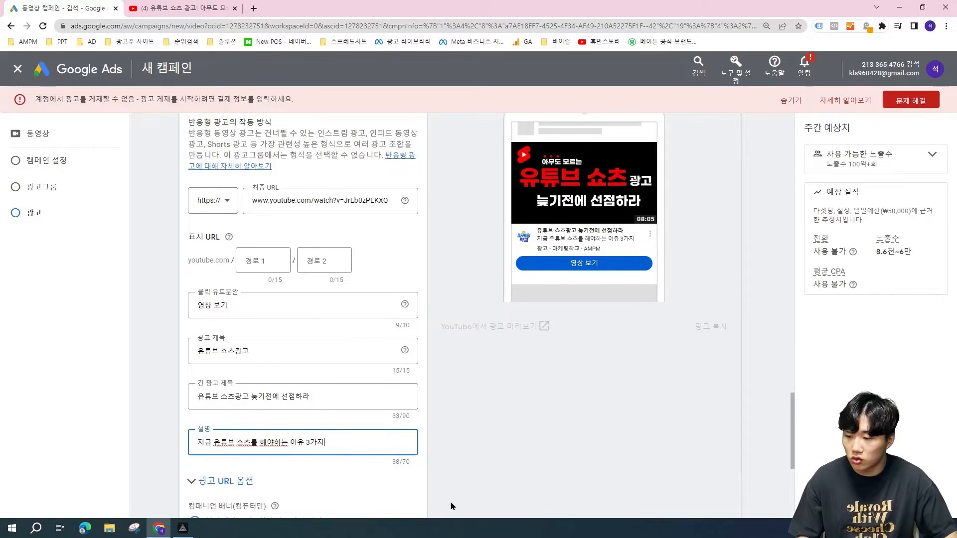
Compare how the 긴 광고 제목 and 설명 are displayed in the Shorts and in-feed ad previews
scroll(586, 204, up, 3)
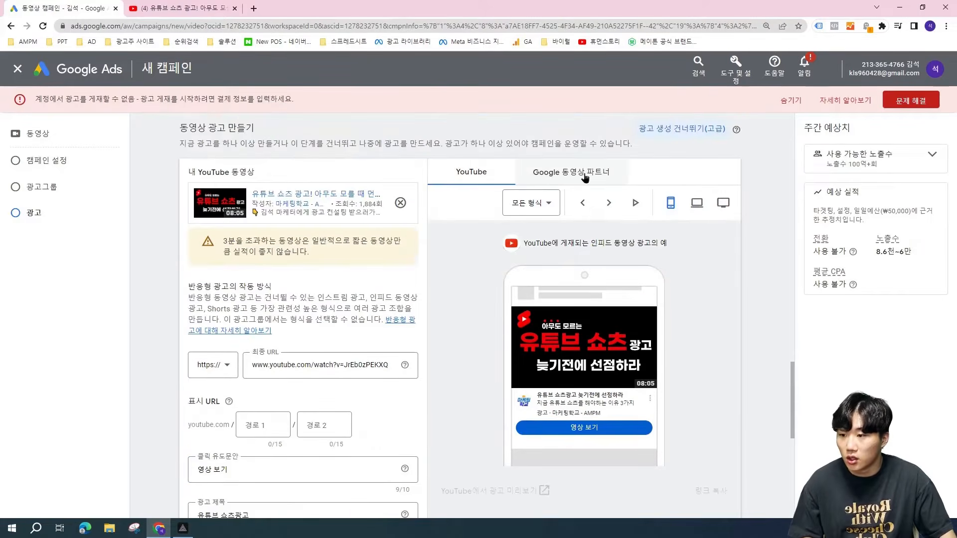
click(582, 203)
scroll(650, 268, down, 2)
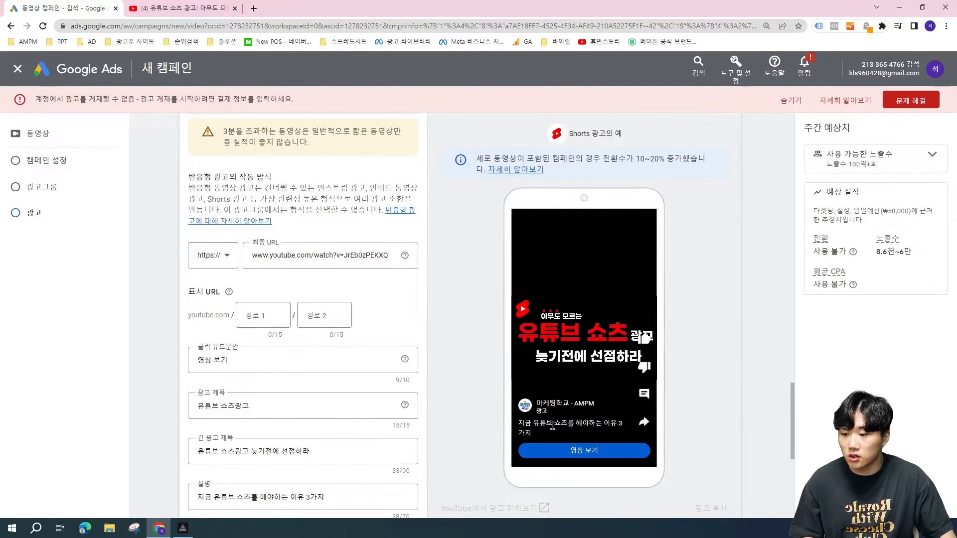
drag(531, 426, 588, 435)
click(588, 435)
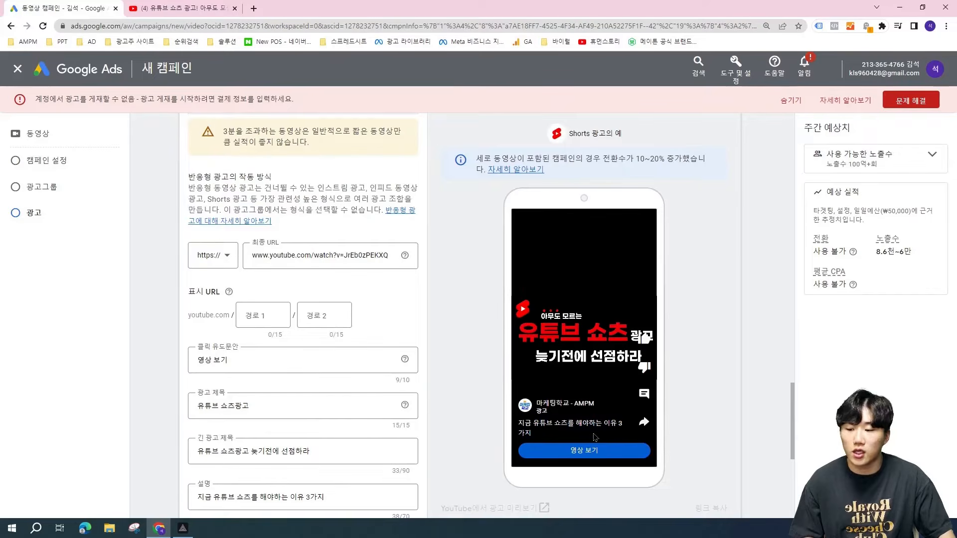
drag(320, 455, 172, 458)
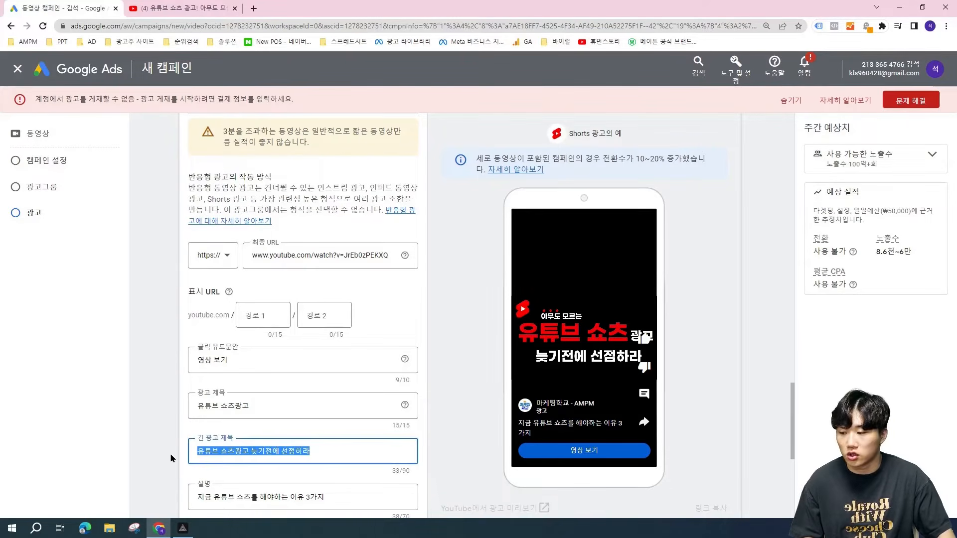
click(304, 451)
drag(337, 450, 148, 445)
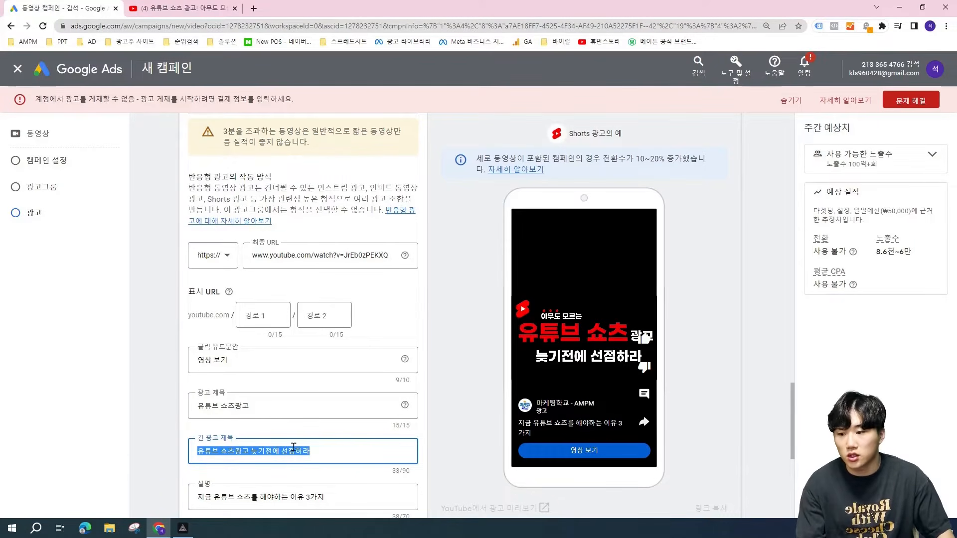
click(526, 410)
scroll(581, 433, up, 1)
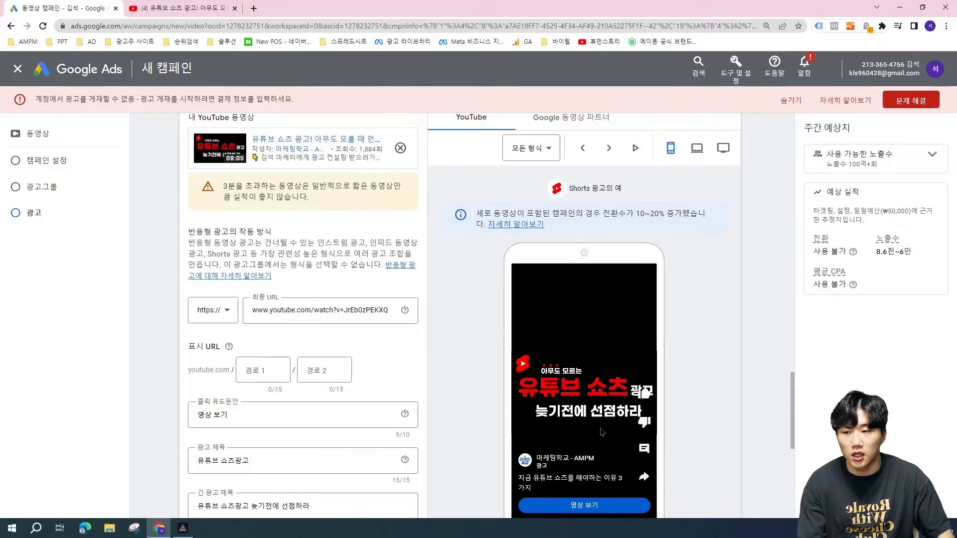
click(609, 148)
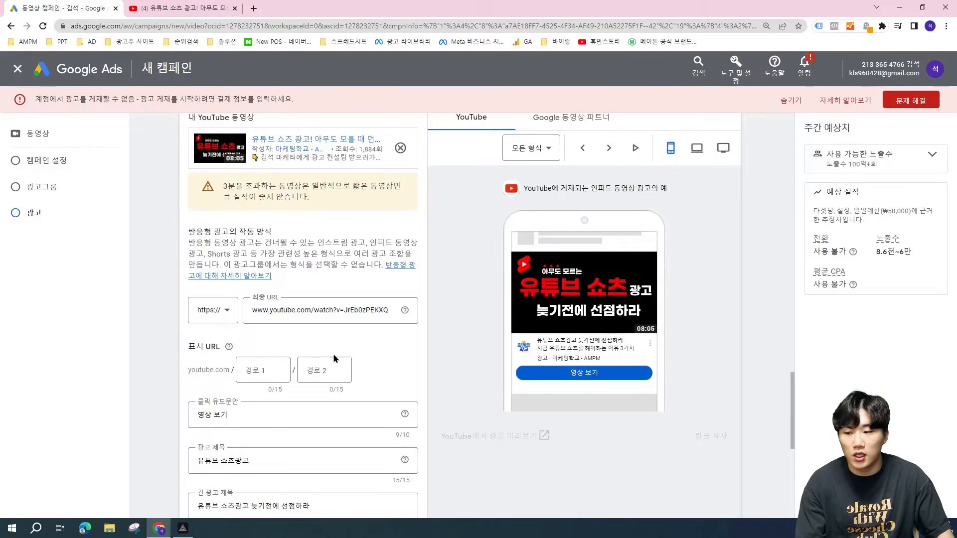
Set the 광고 이름 to test1_경쟁사_2030
scroll(334, 359, down, 2)
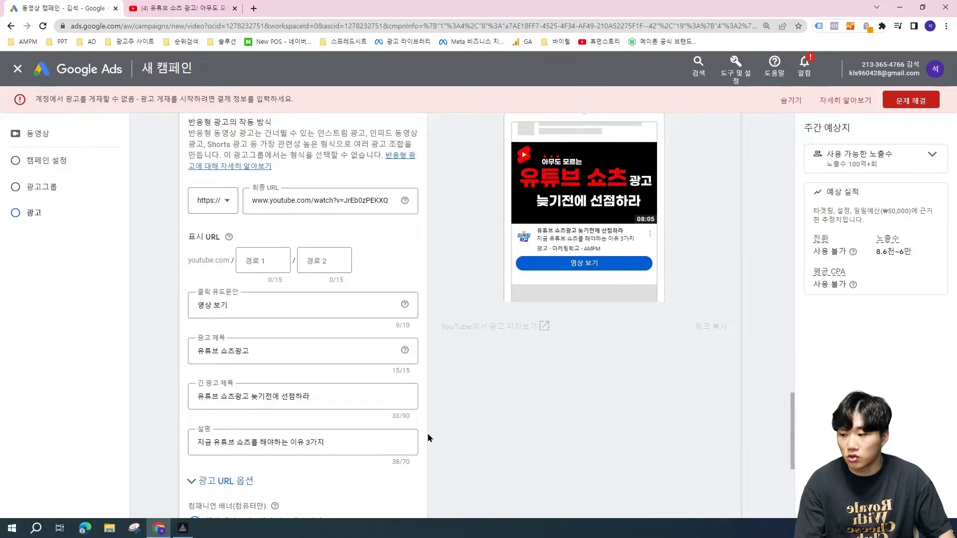
scroll(432, 441, down, 2)
click(292, 471)
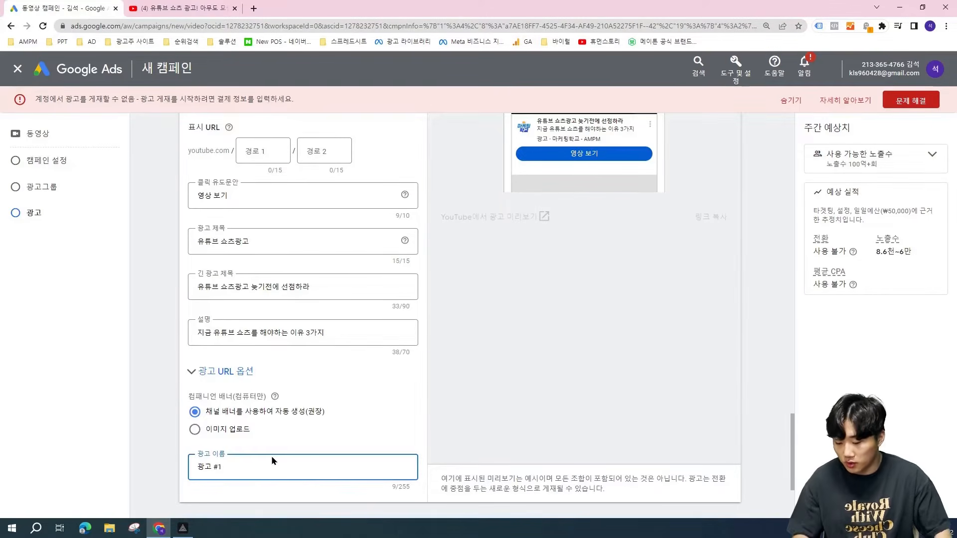
key(ctrl+a)
key(BackSpace)
text(ㅅㄷ)
key(BackSpace)
key(BackSpace)
key(Hangul)
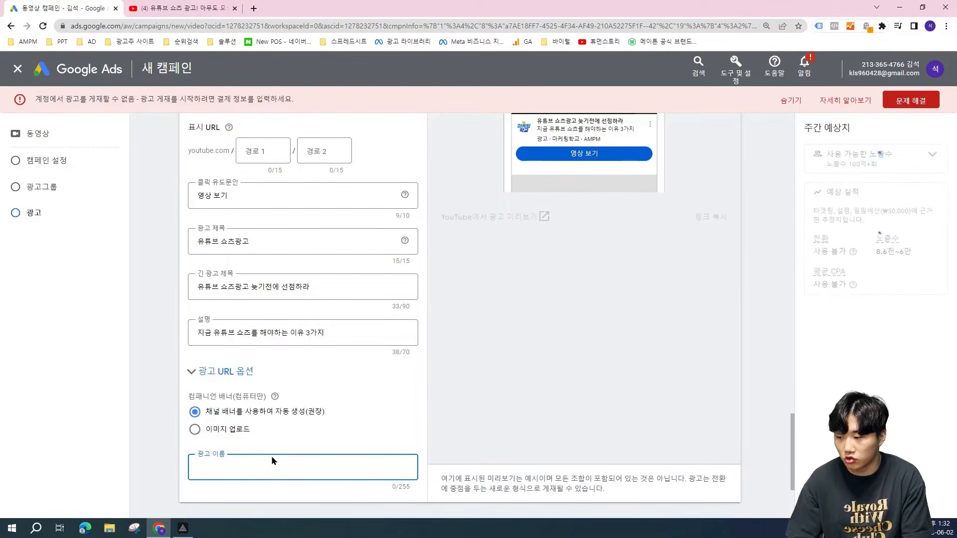
text(test1)
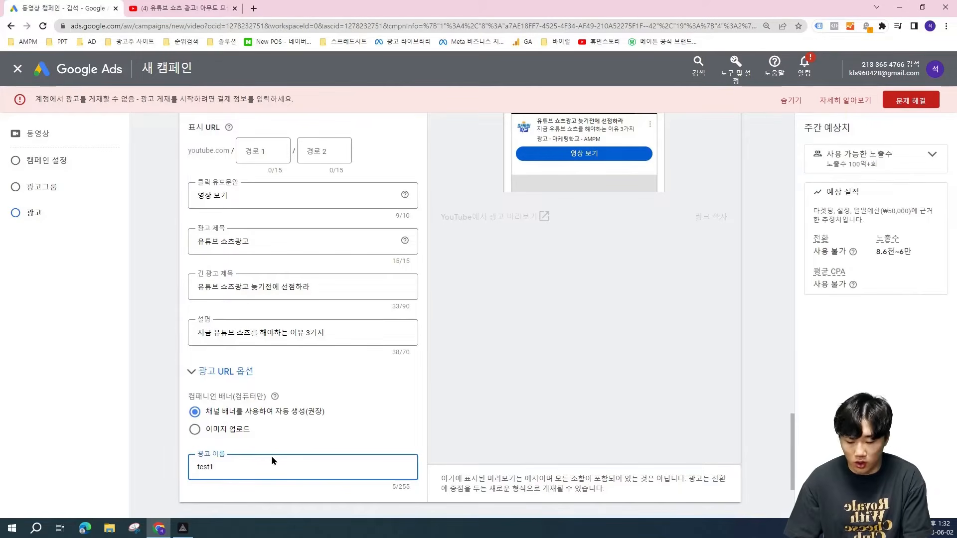
text(_)
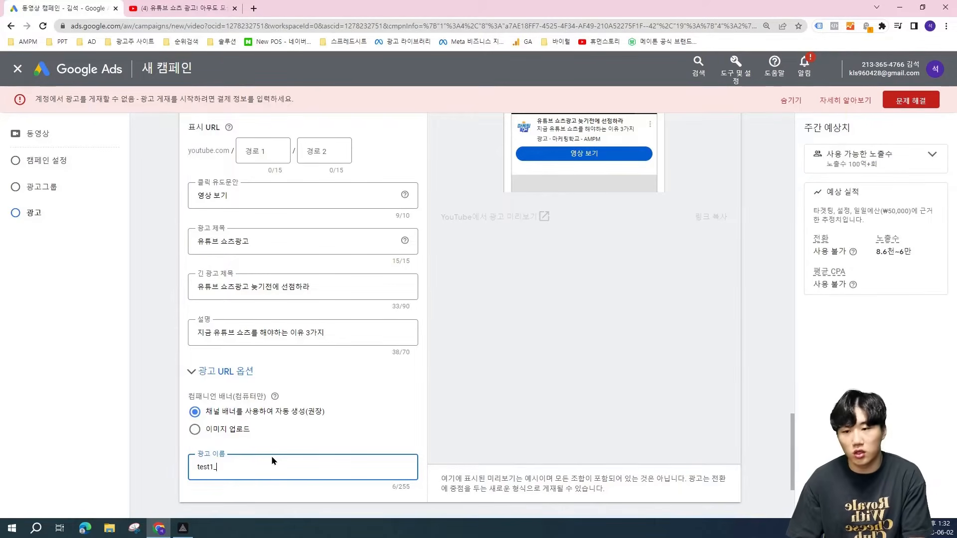
key(Hangul)
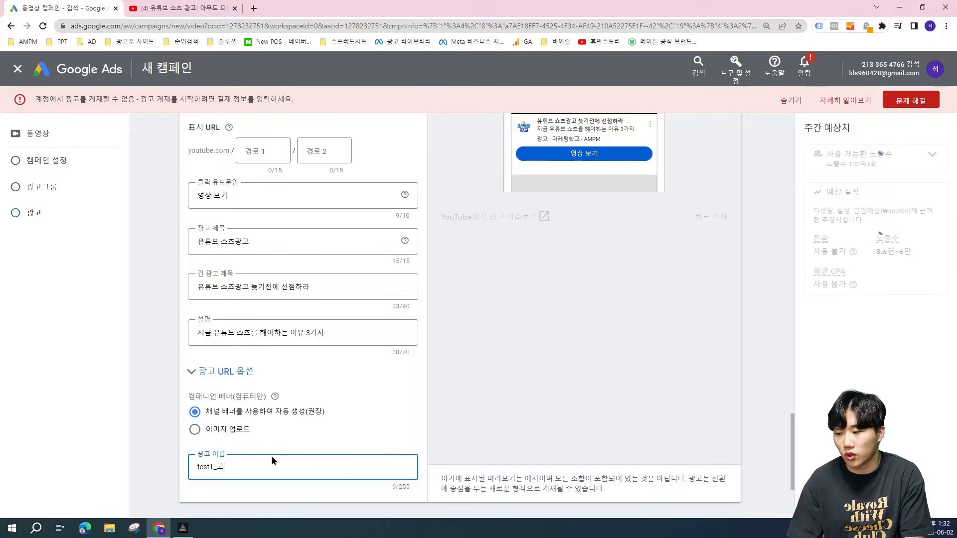
text(관)
key(BackSpace)
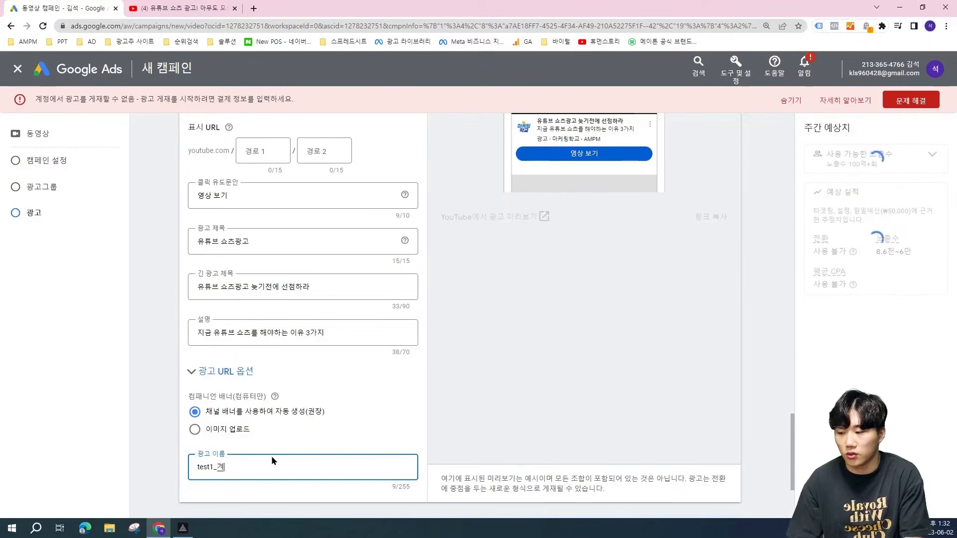
text(경쟁사)
key(BackSpace)
text(새)
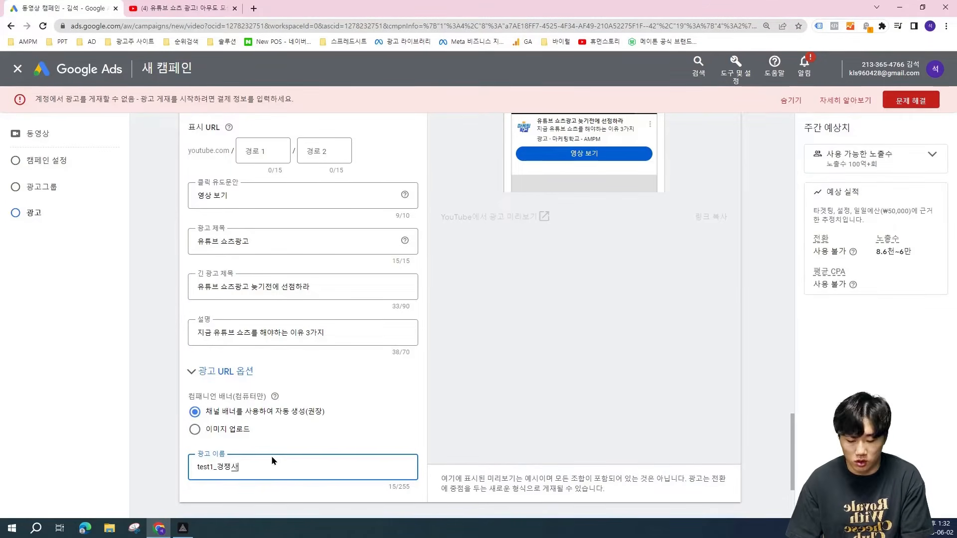
key(BackSpace)
text(사_2030)
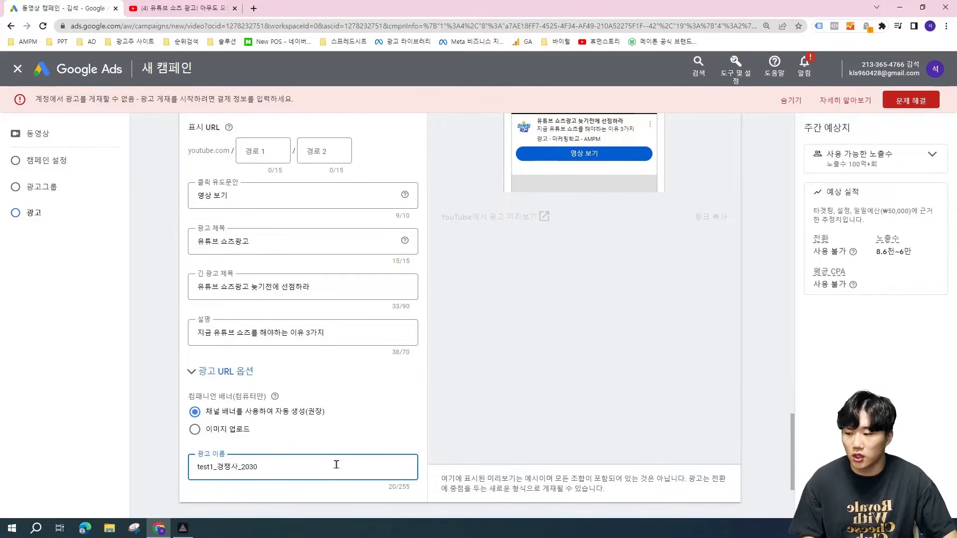
Replace the 광고 이름 with test
key(ctrl+a)
key(BackSpace)
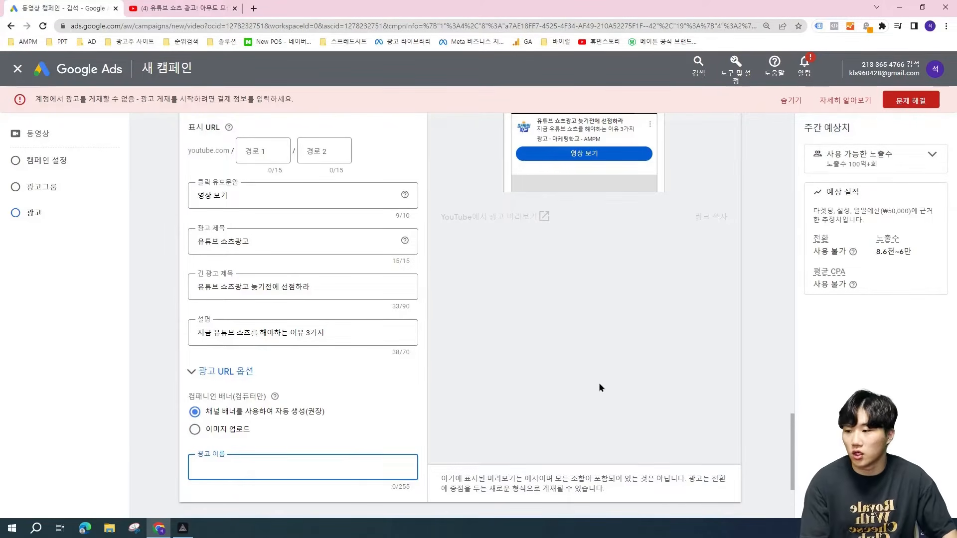
click(328, 464)
text(ㅅㄷㄴ)
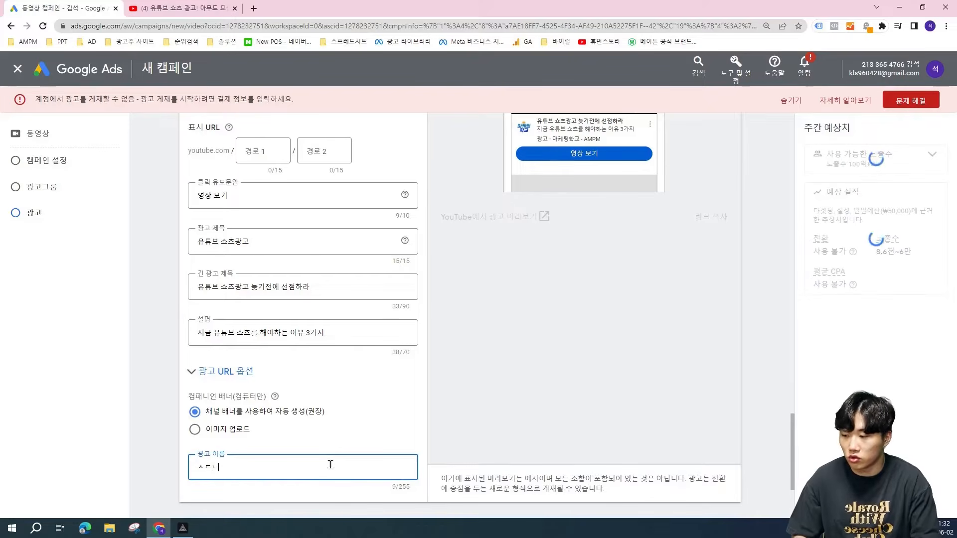
key(BackSpace)
key(BackSpace)
key(BackSpace)
key(Hangul)
text(test)
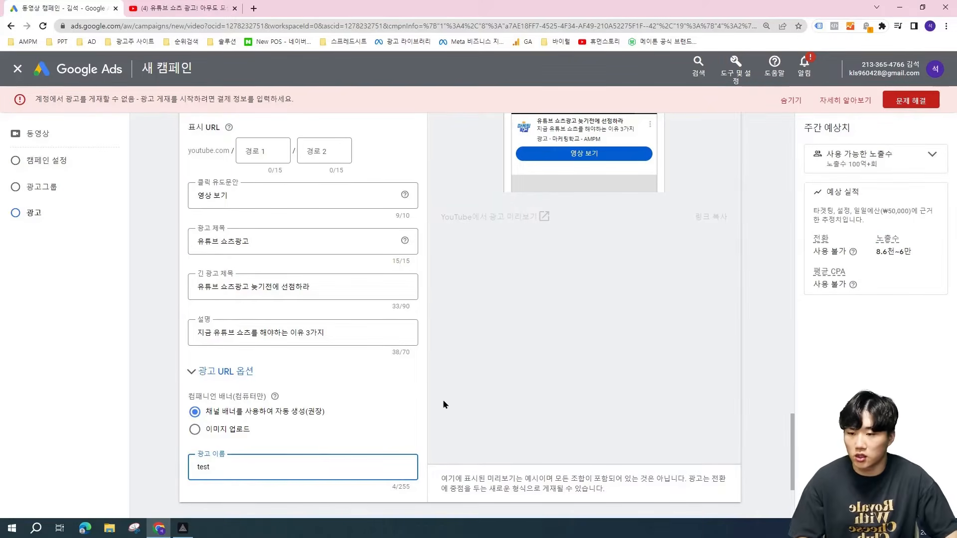
click(442, 399)
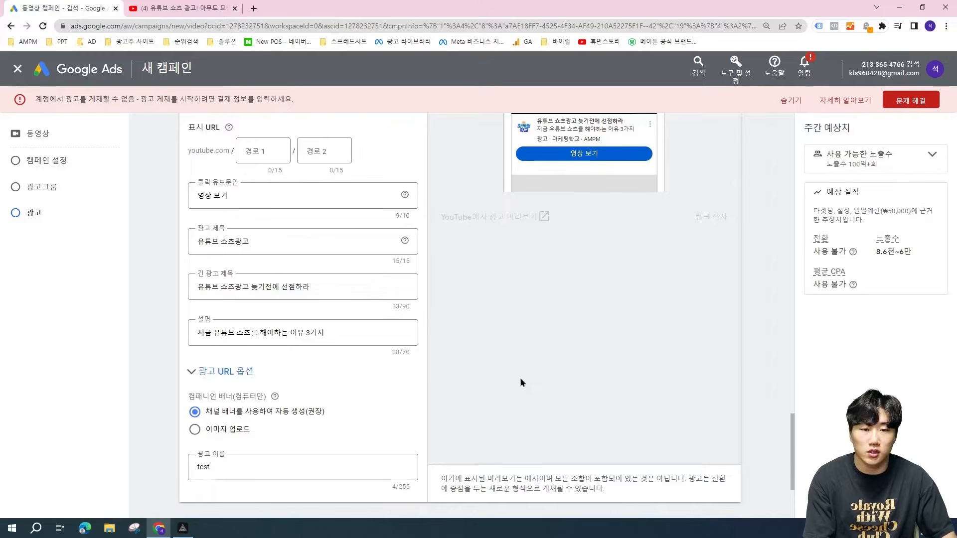
Look back over the campaign form and create the campaign with the finished ad
scroll(525, 379, up, 10)
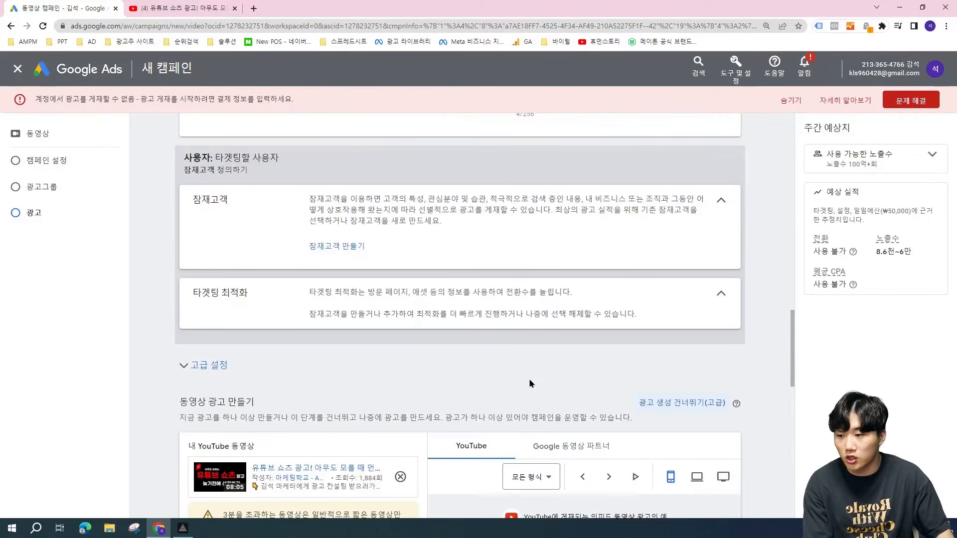
scroll(543, 386, down, 15)
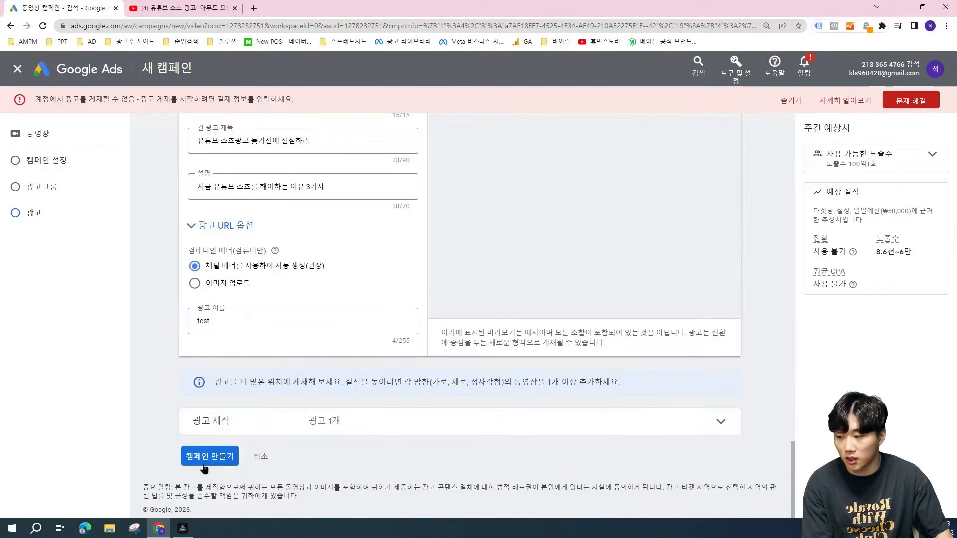
click(202, 458)
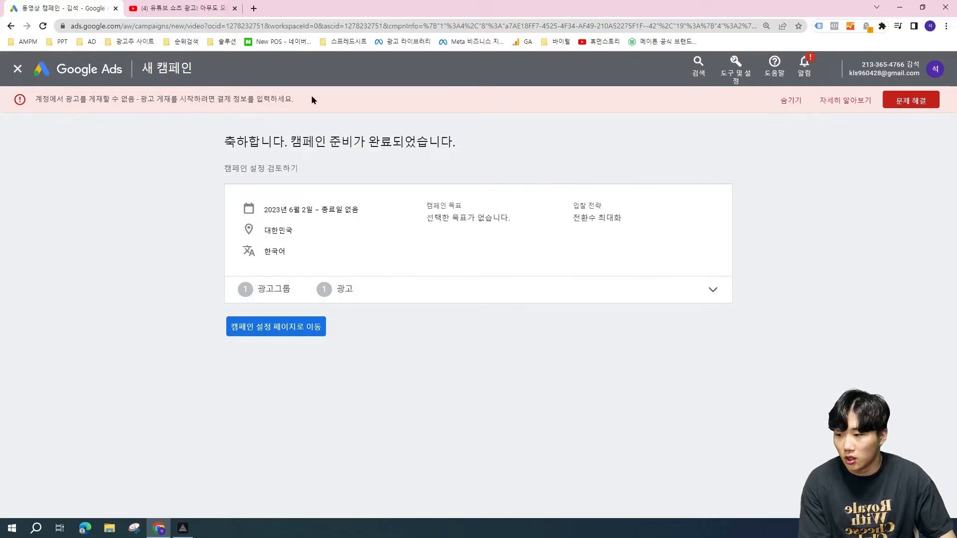
Go to the newly created campaign, limit the workspace to 동영상 캠페인 and open its test ad group
click(298, 327)
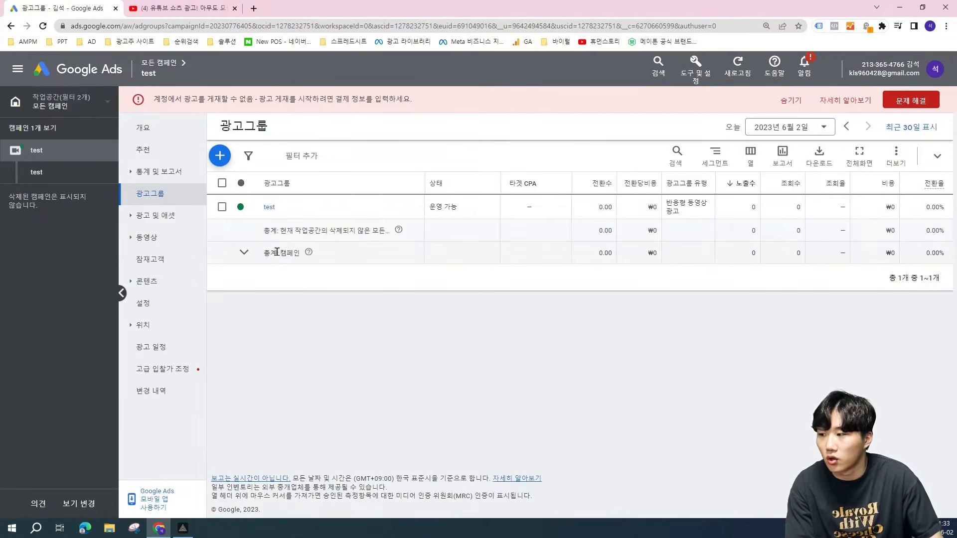
click(52, 107)
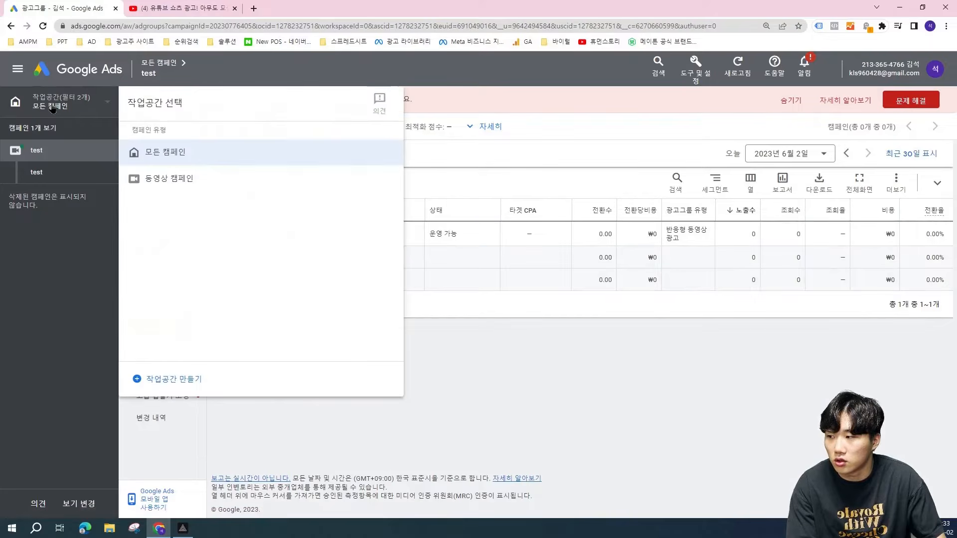
click(207, 187)
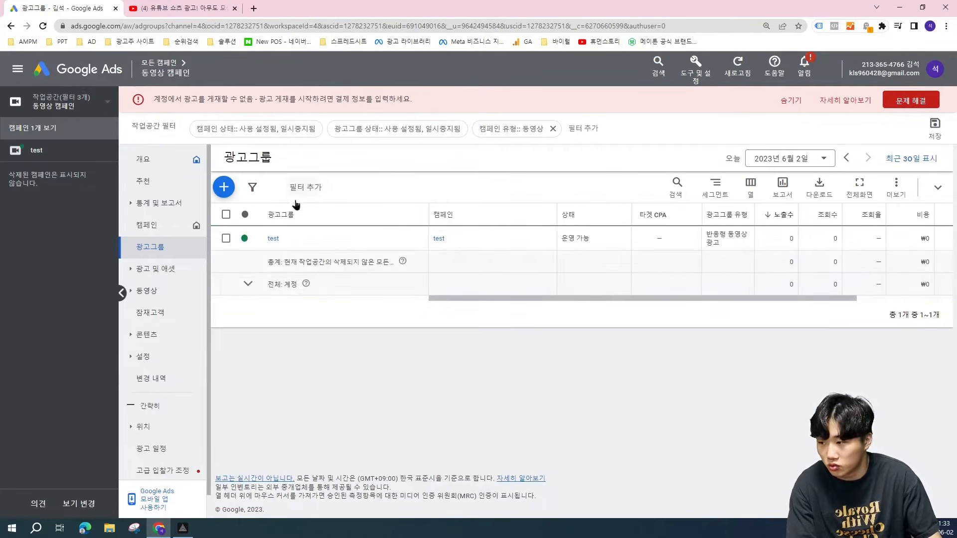
click(273, 239)
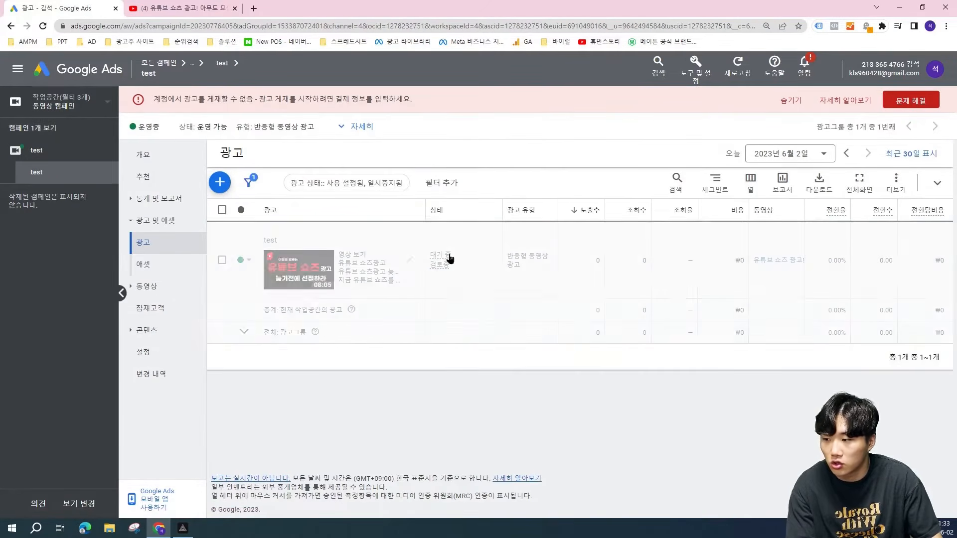
Check the test ad's review status and text, and preview how the ad appears in the YouTube mobile formats
drag(462, 274, 484, 277)
click(487, 378)
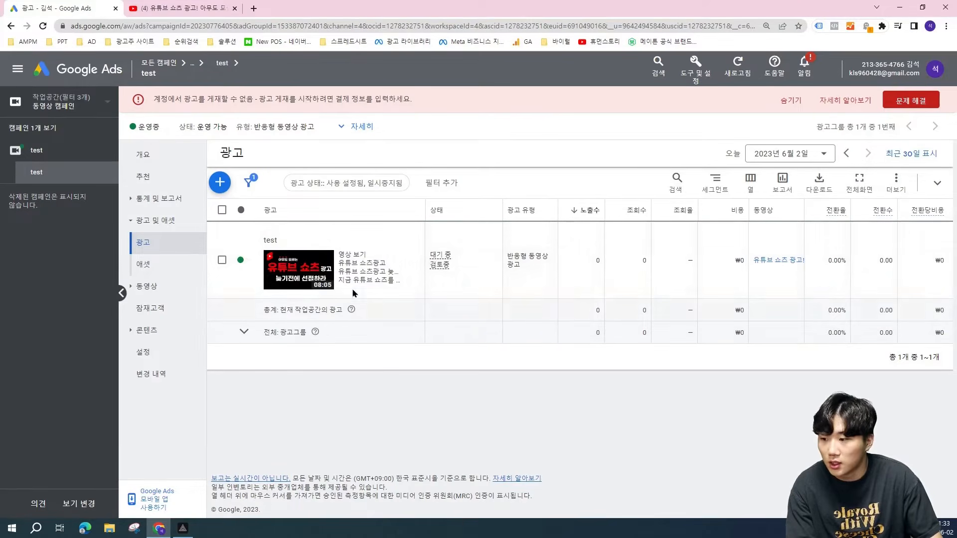
drag(343, 259, 389, 298)
click(405, 273)
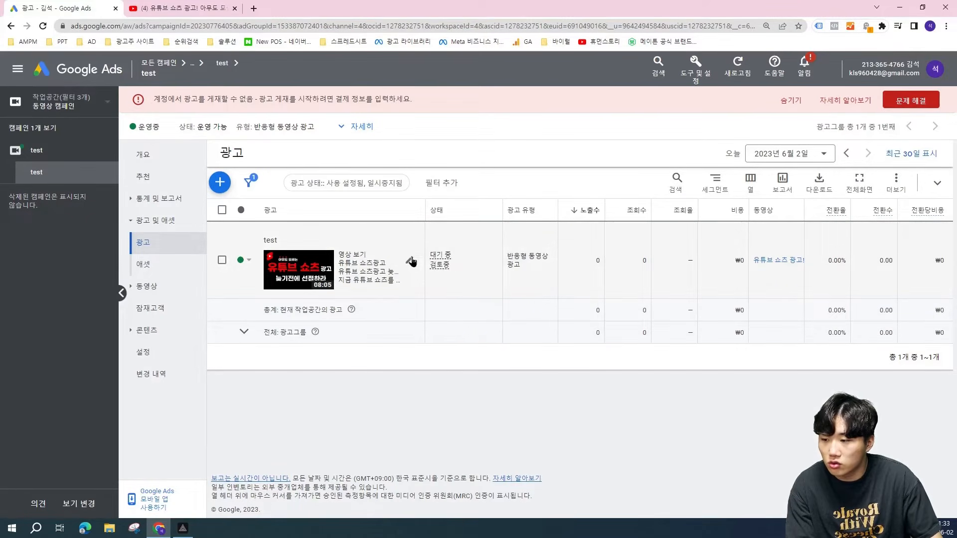
click(411, 261)
click(432, 295)
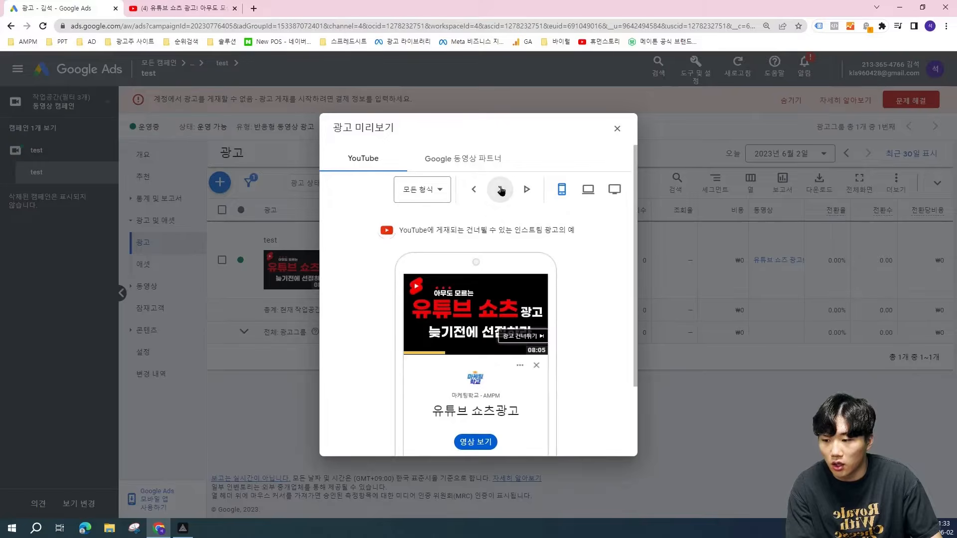
click(501, 190)
scroll(512, 262, down, 3)
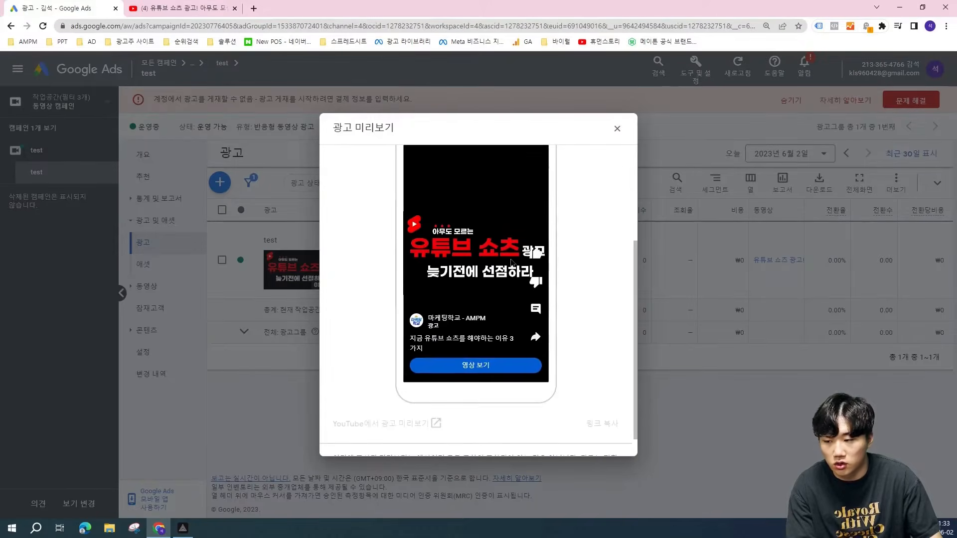
click(617, 128)
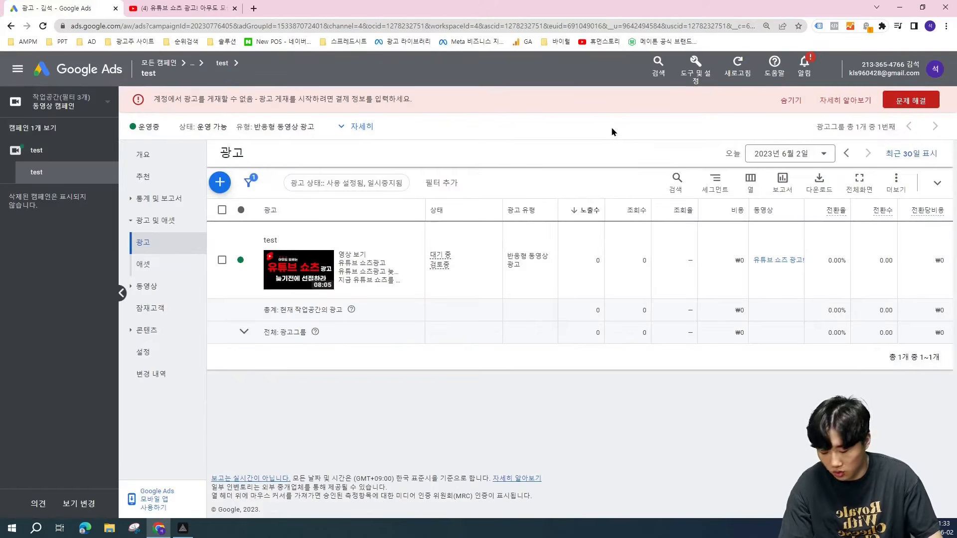
Open the 잠재고객 page for 모든 캠페인, and read and dismiss its notice about 타겟팅 최적화 및 잠재고객 확장
click(72, 111)
click(175, 152)
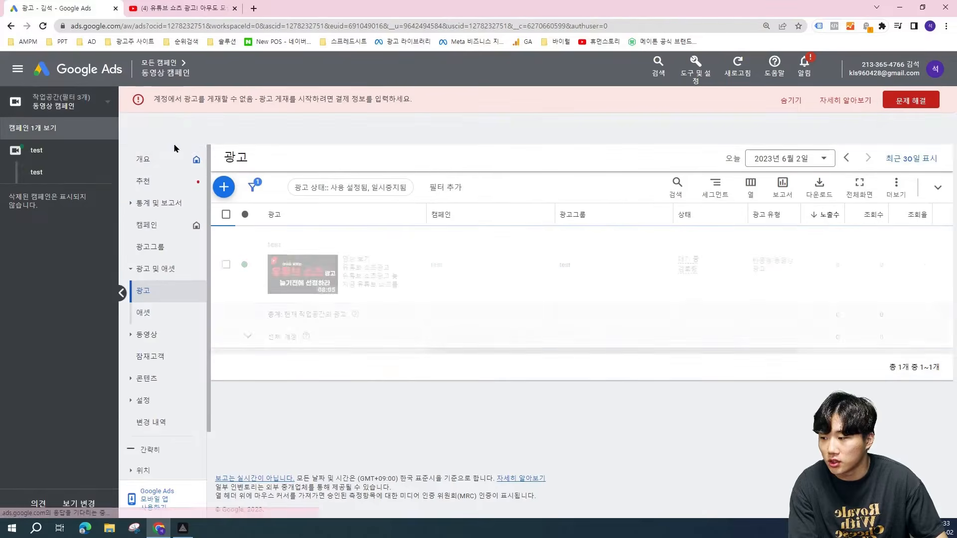
click(164, 356)
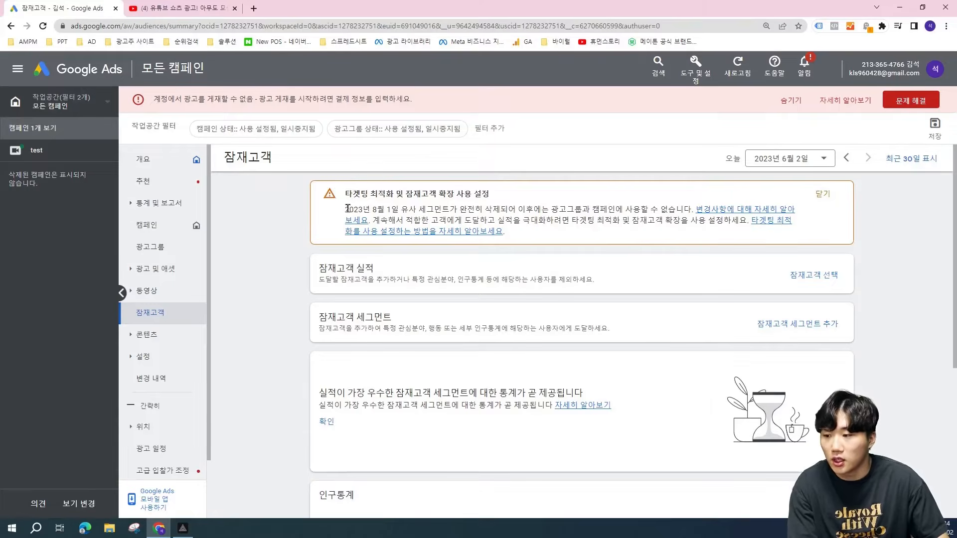
drag(376, 209, 525, 210)
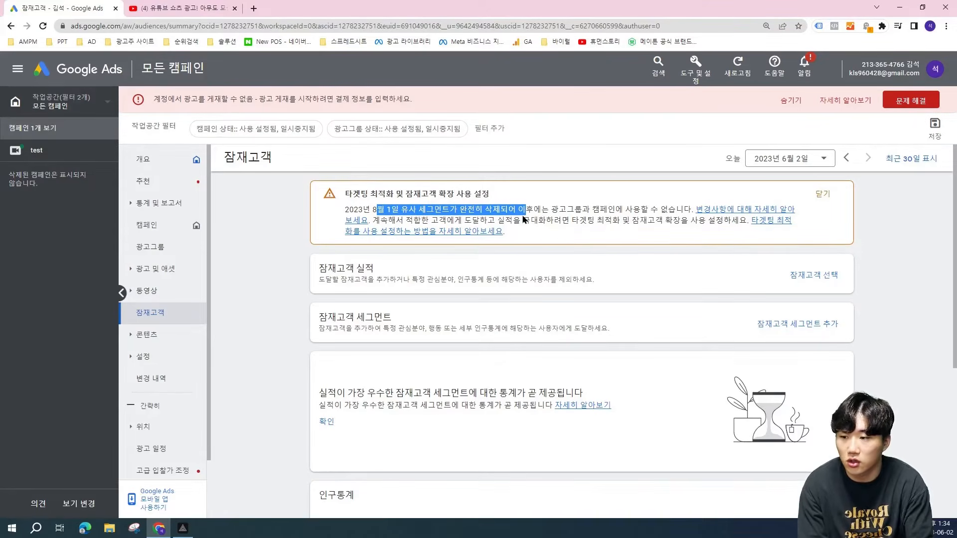
drag(575, 209, 641, 212)
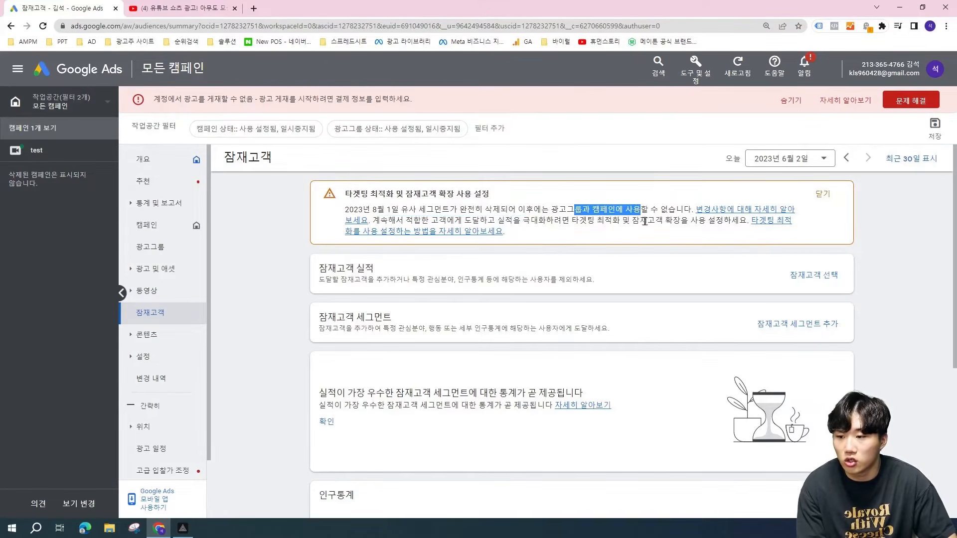
click(646, 225)
click(822, 194)
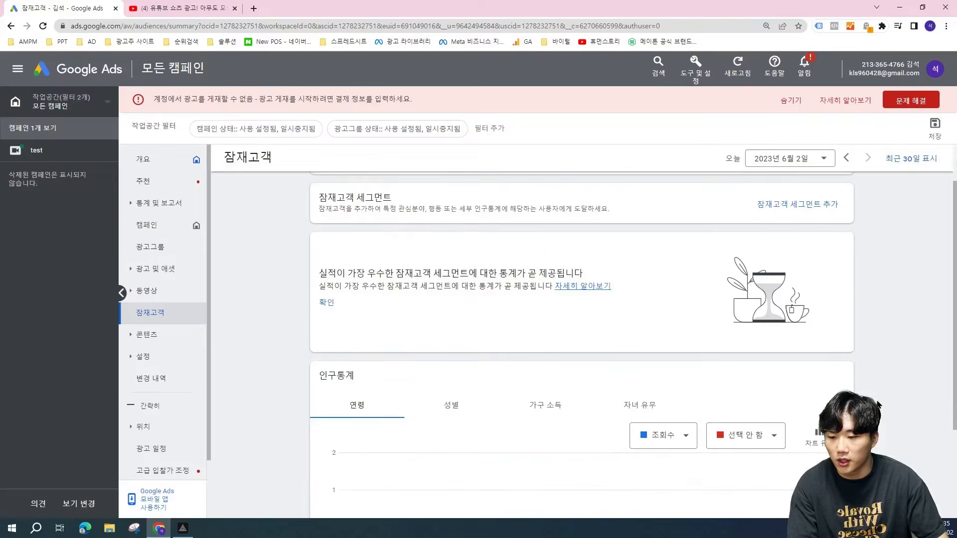
click(814, 210)
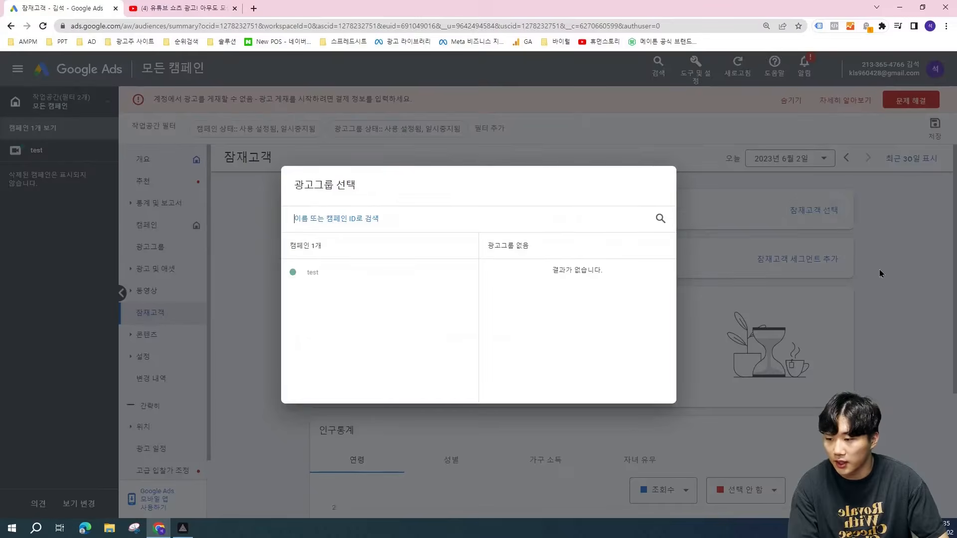
click(391, 279)
click(551, 274)
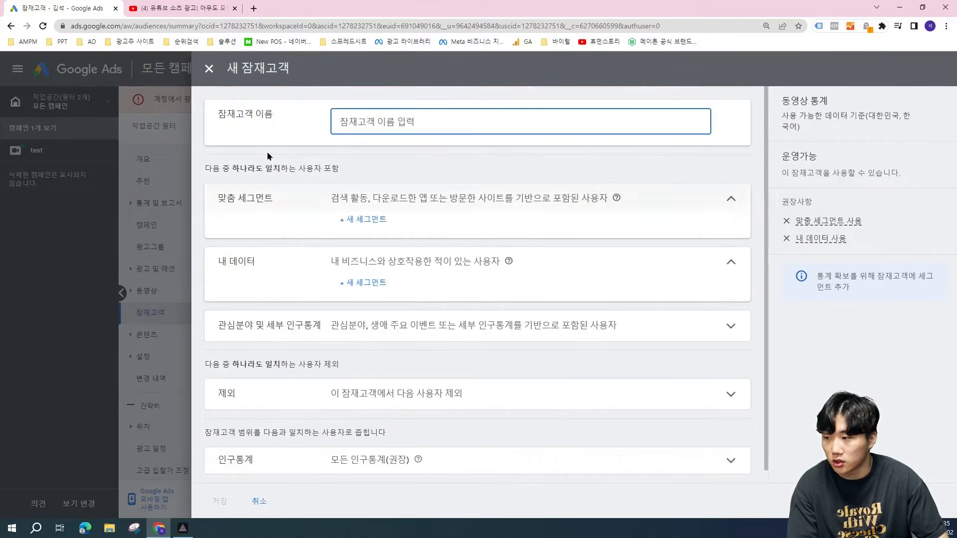
click(208, 68)
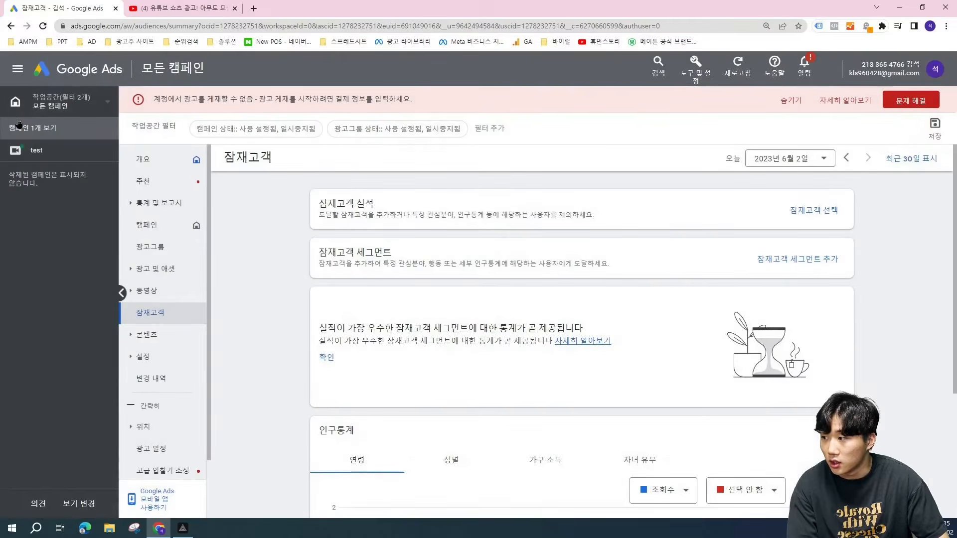
Start a new audience for the test campaign's ad group and name it test
click(813, 210)
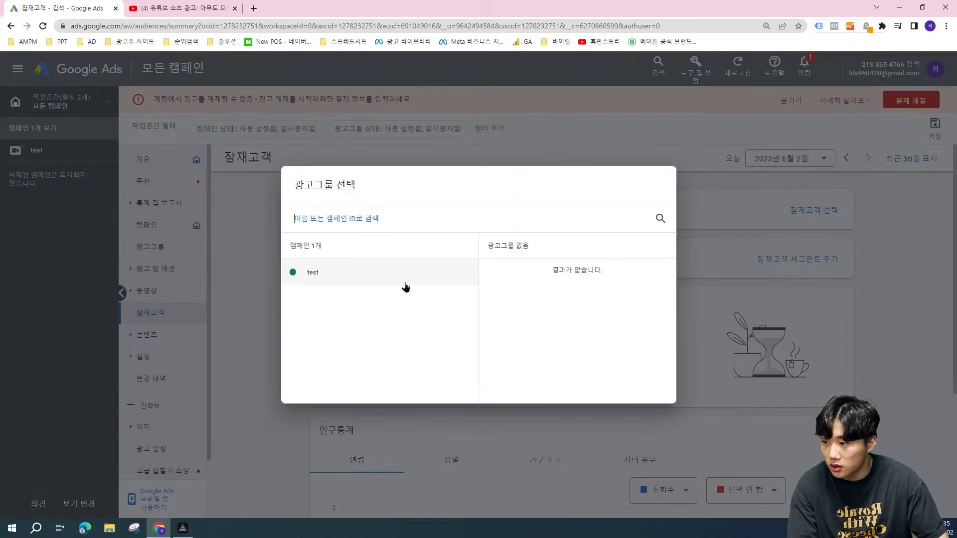
click(406, 287)
click(533, 272)
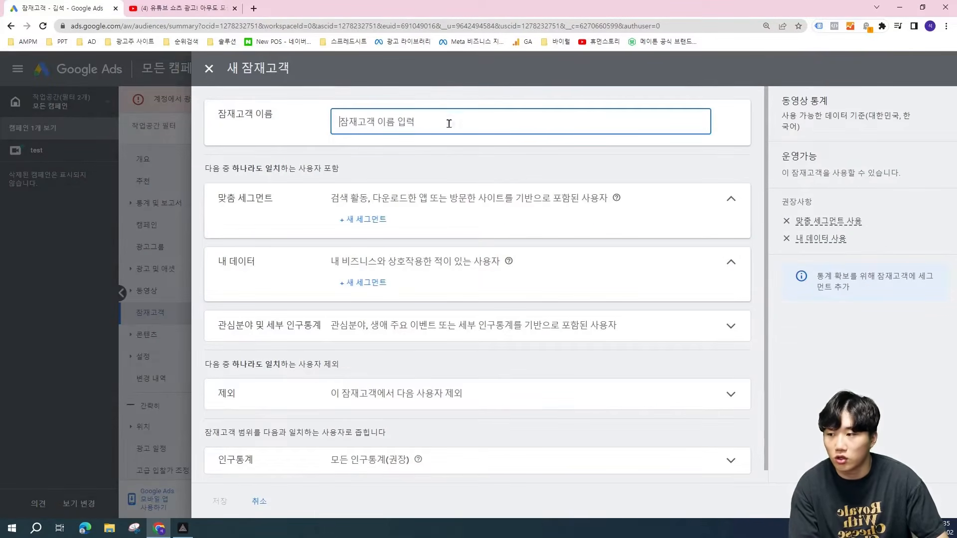
text(ㅅㄷㄴ)
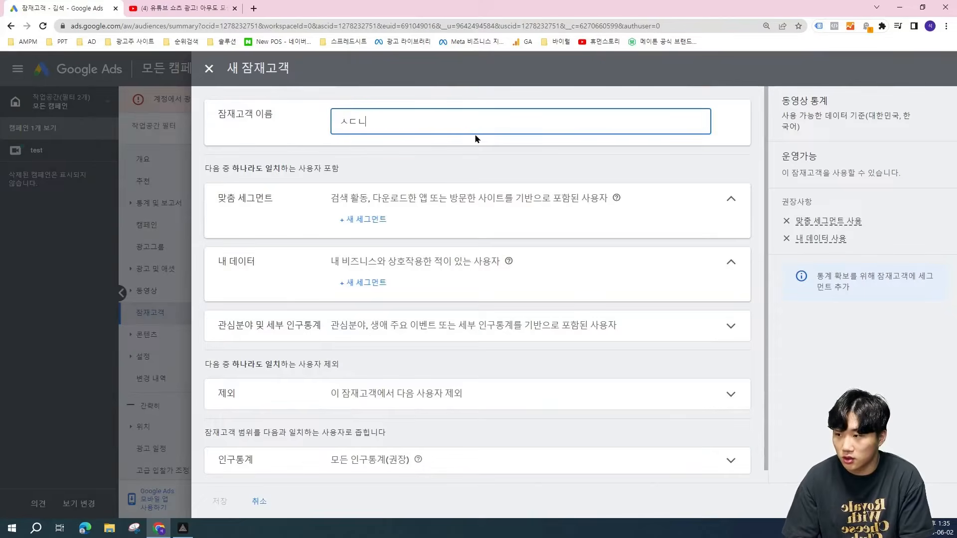
key(BackSpace)
key(BackSpace)
key(BackSpace)
text(test)
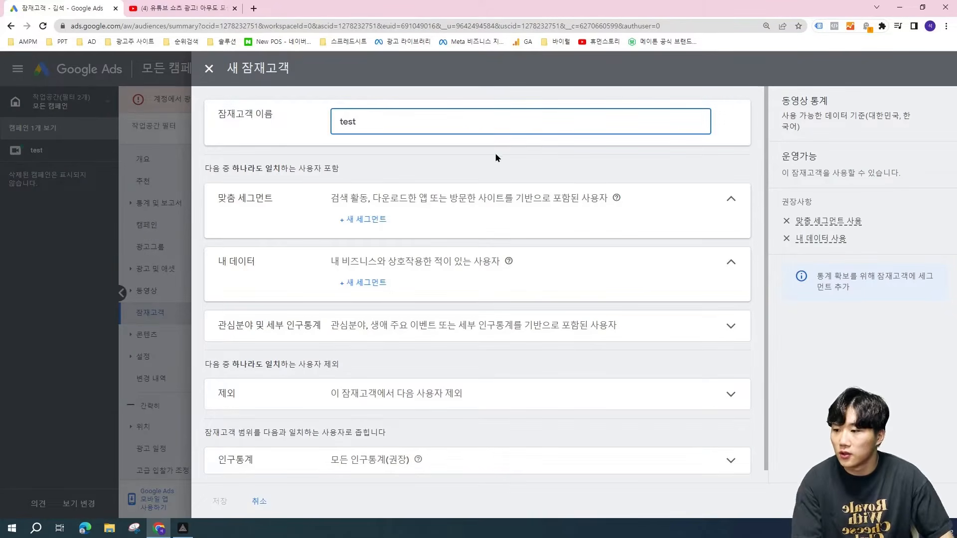
click(503, 160)
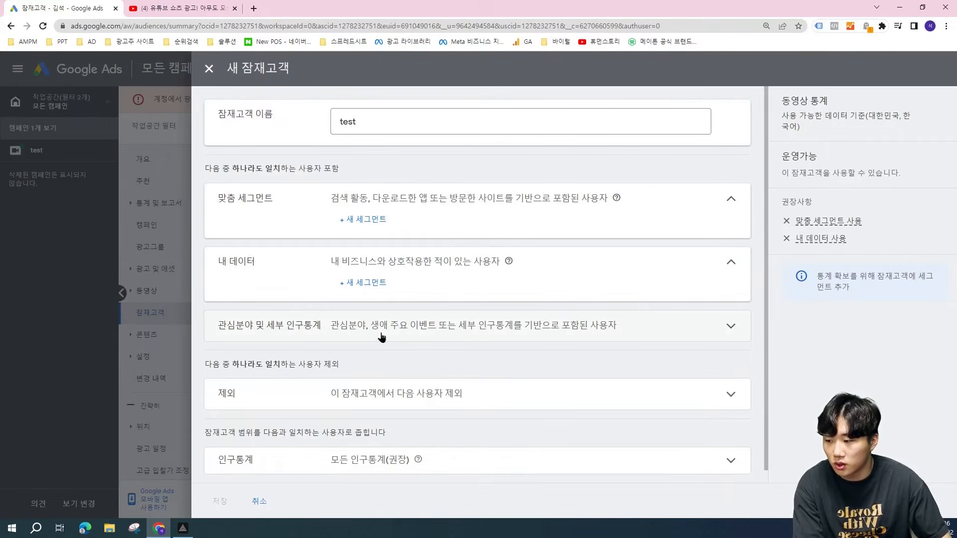
Start a new 맞춤 세그먼트 for the audience with the option 다음 관심분야 또는 구매 의도가 있는 사용자
scroll(443, 366, down, 1)
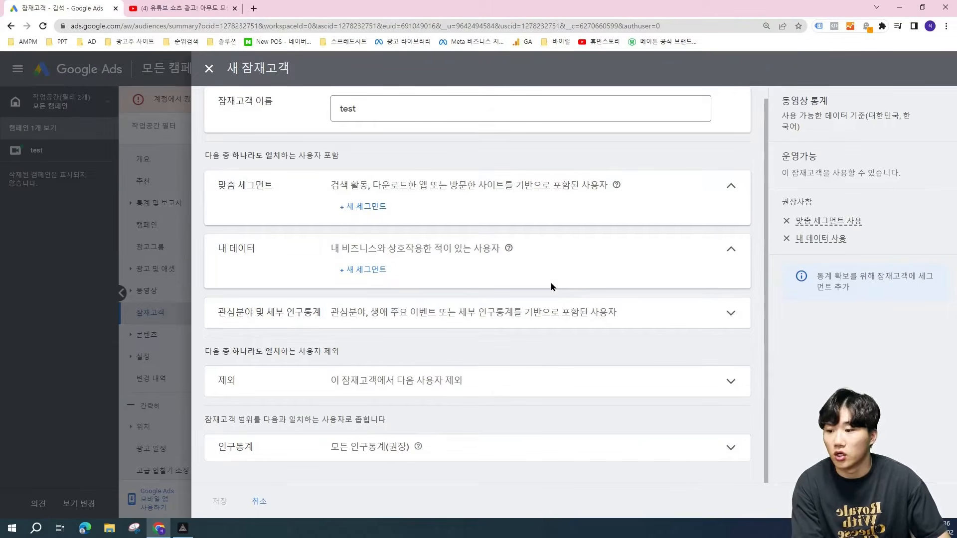
click(360, 208)
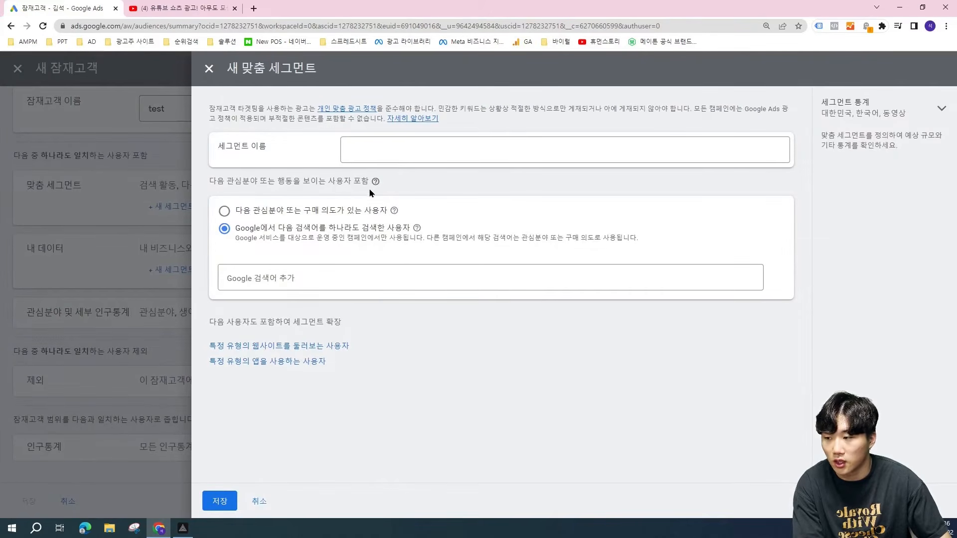
click(354, 211)
Add all the suggested YouTube advertising keywords to the custom segment, from 유튜브광고영상제작 and 유튜브영상광고 through 유튜브광고효과 and 유튜브유료광고
click(348, 277)
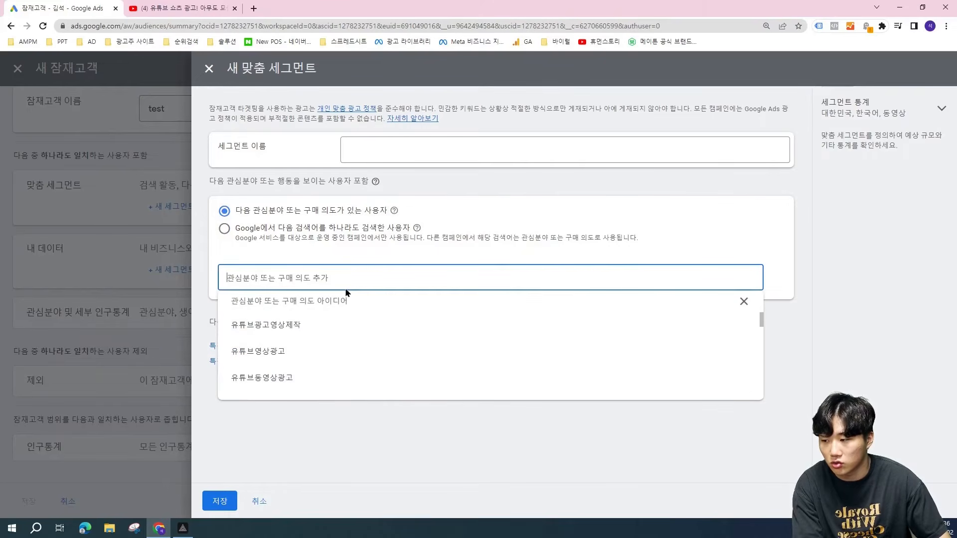
double_click(301, 332)
click(301, 349)
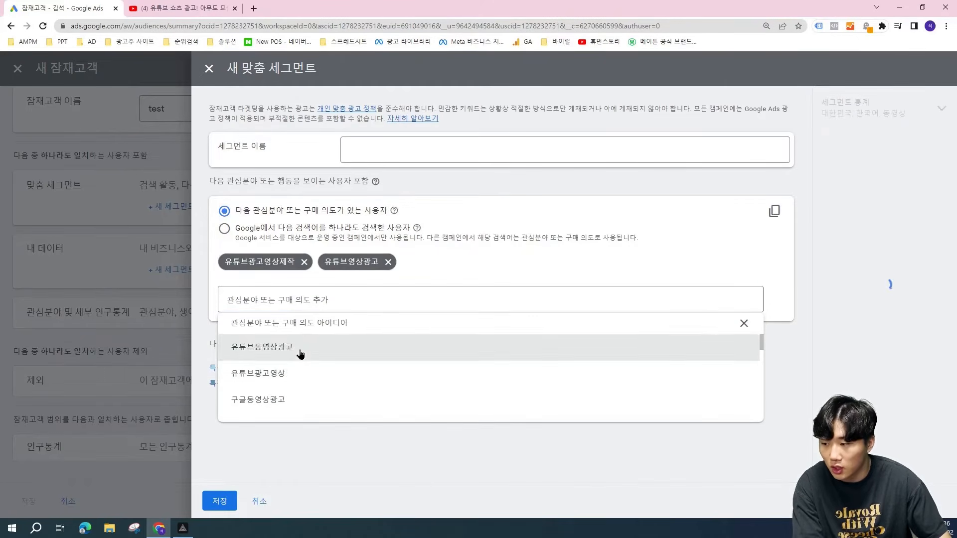
click(301, 351)
click(301, 351)
click(301, 351)
click(301, 351)
click(301, 351)
triple_click(301, 351)
triple_click(306, 373)
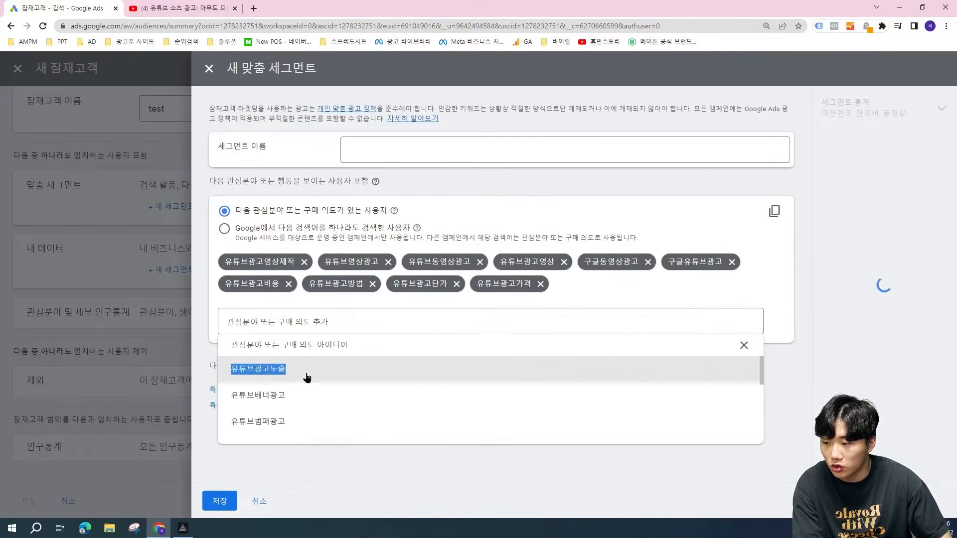
triple_click(307, 373)
click(311, 397)
click(313, 401)
click(317, 424)
click(318, 425)
click(318, 428)
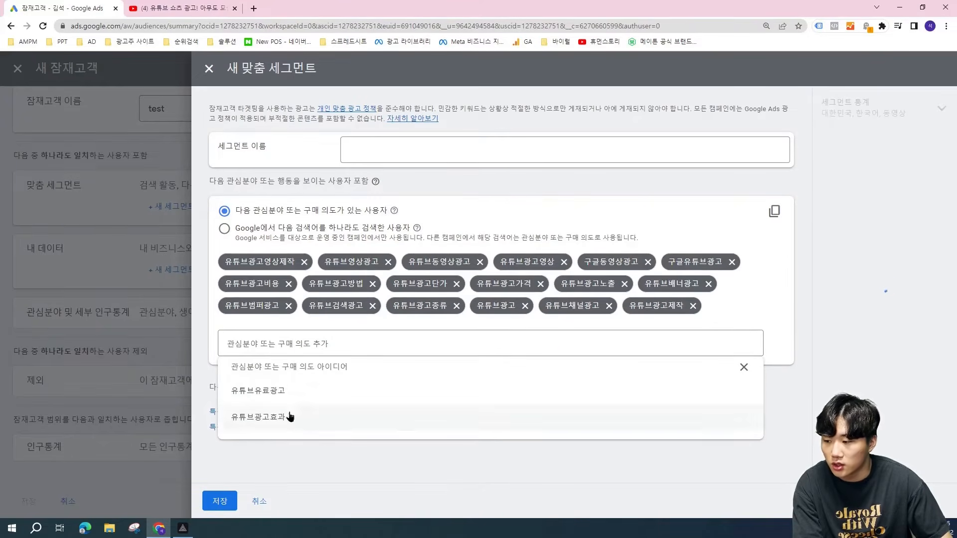
click(318, 427)
click(318, 427)
drag(310, 409, 333, 409)
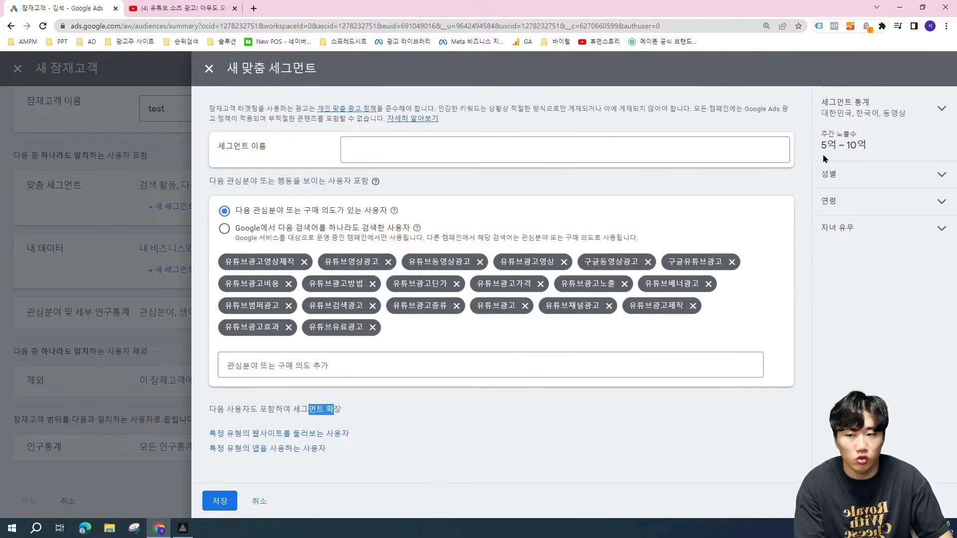
Review the custom segment's estimated statistics by 성별, 연령 and 자녀 유무
click(837, 173)
mouse_move(894, 220)
click(870, 175)
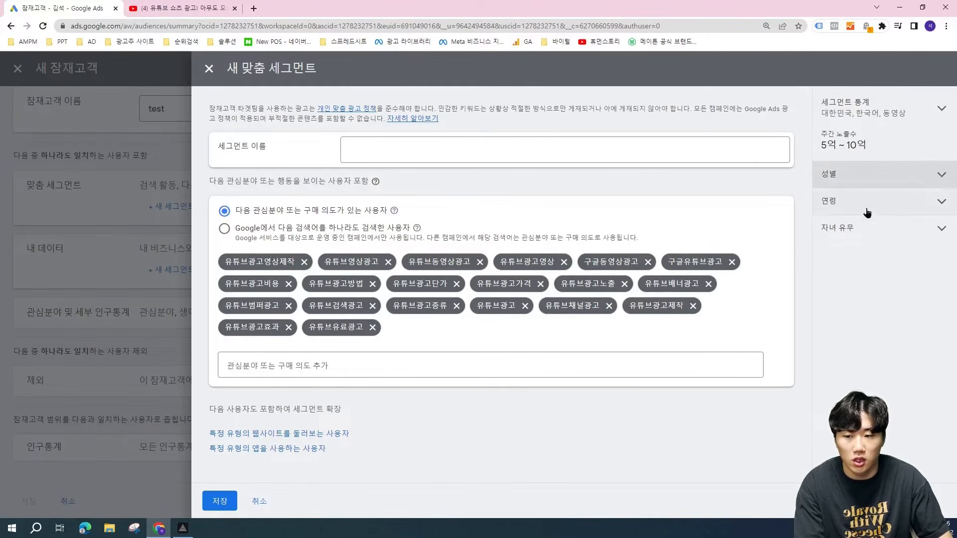
click(869, 201)
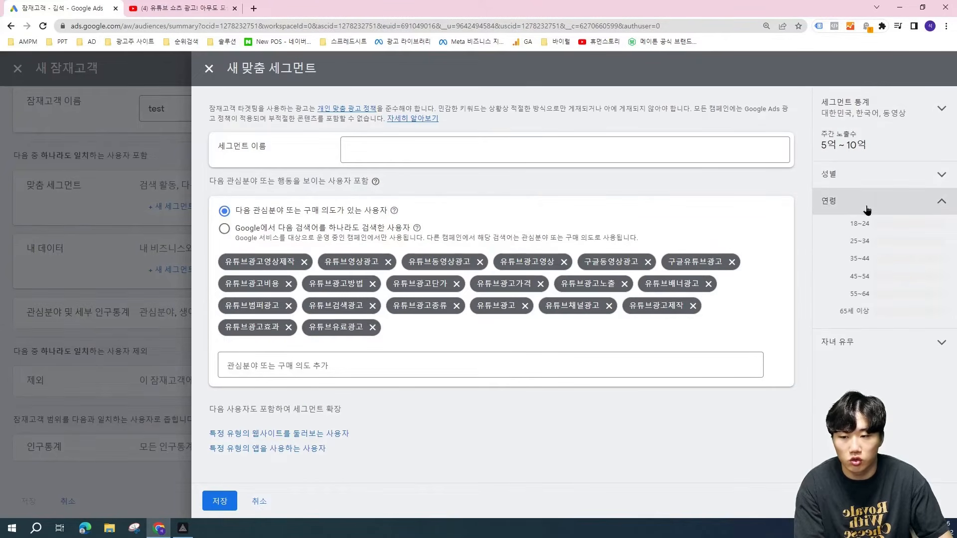
click(869, 201)
click(870, 227)
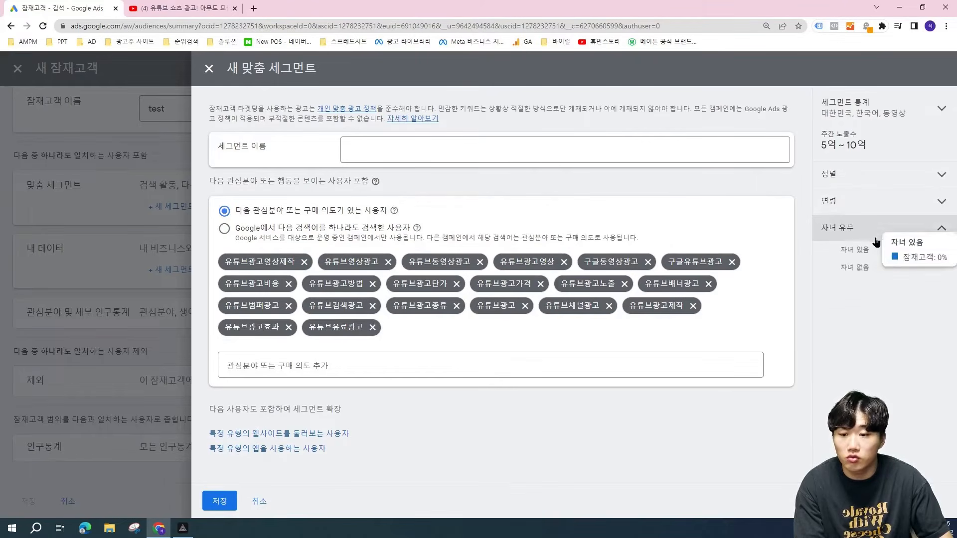
click(889, 227)
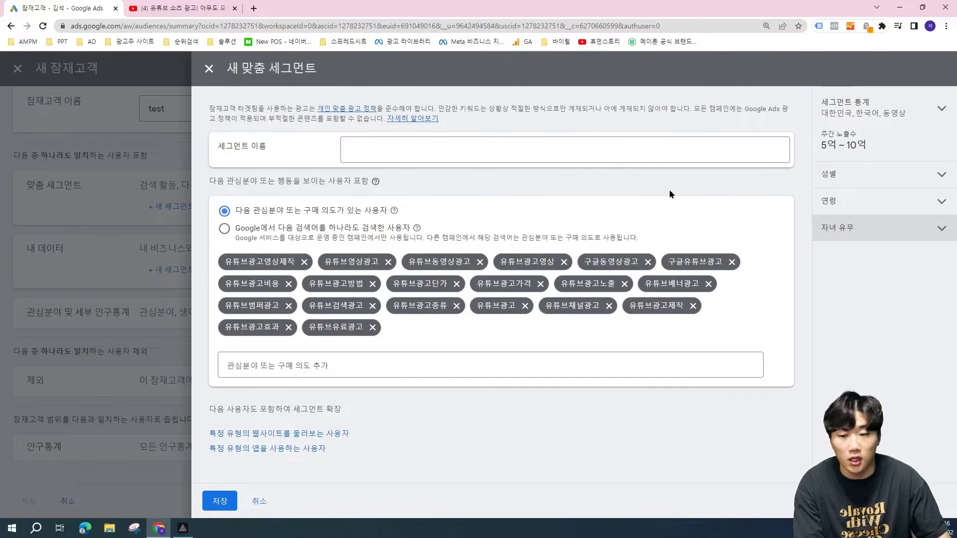
Switch the custom segment to Google에서 다음 검색어를 하나라도 검색한 사용자 and replace its keyword block with the 특정 유형의 웹사이트를 둘러보는 사용자 condition
click(224, 228)
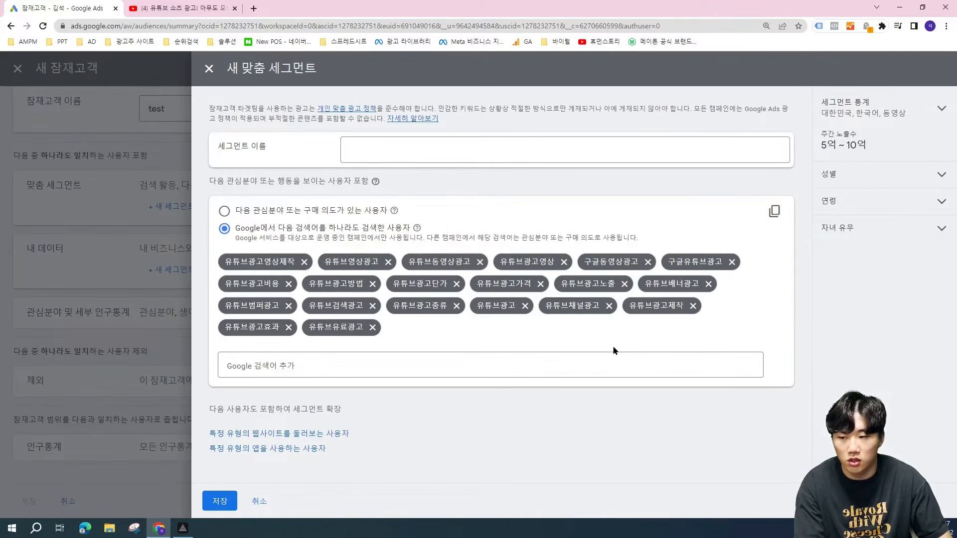
click(332, 438)
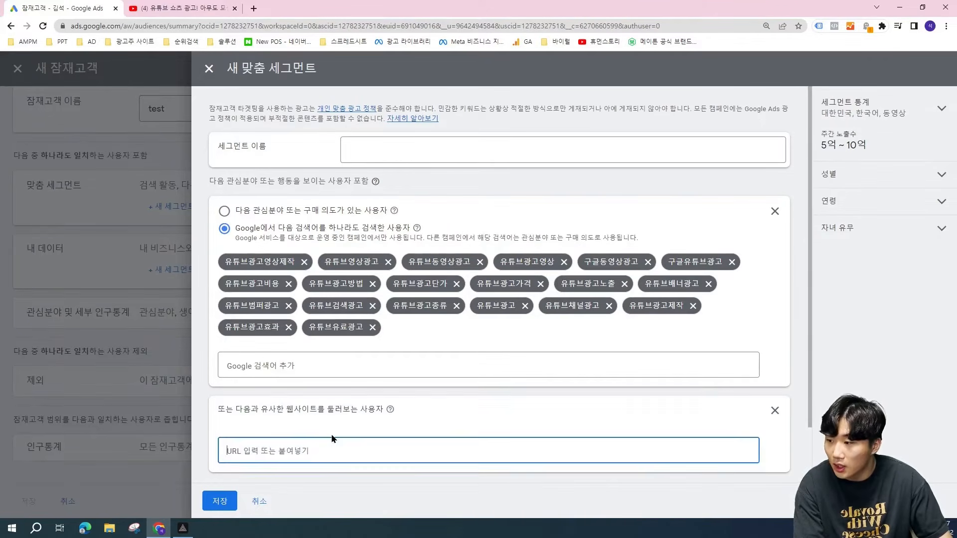
click(775, 211)
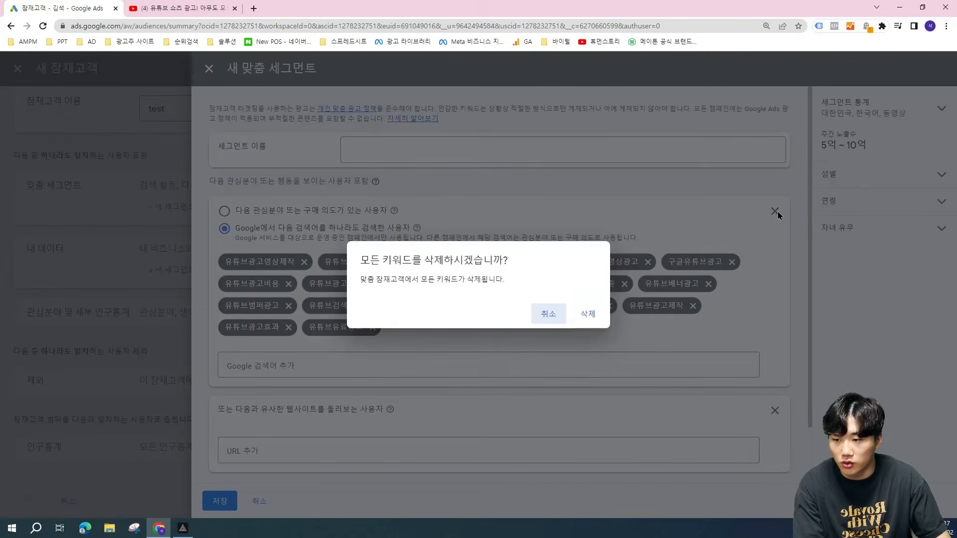
click(588, 315)
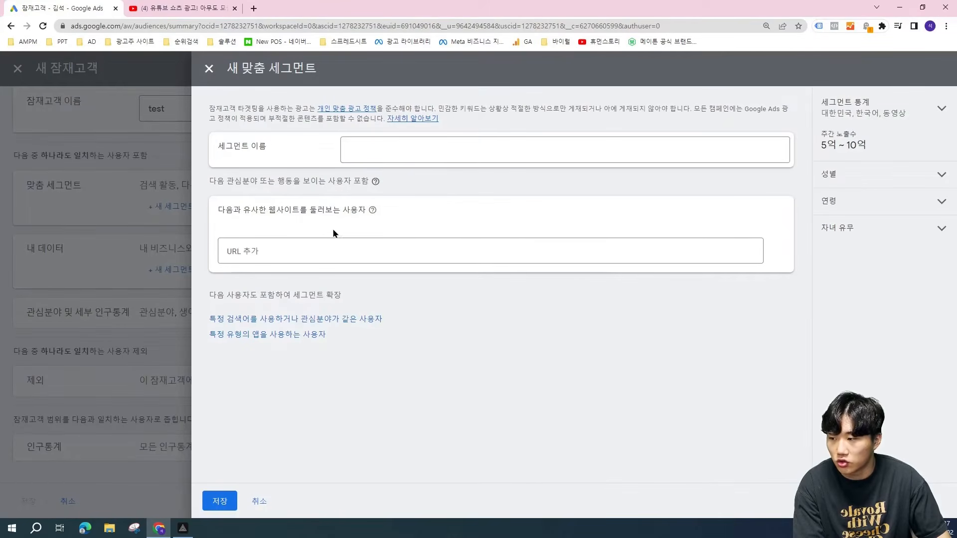
drag(297, 207, 360, 217)
click(404, 218)
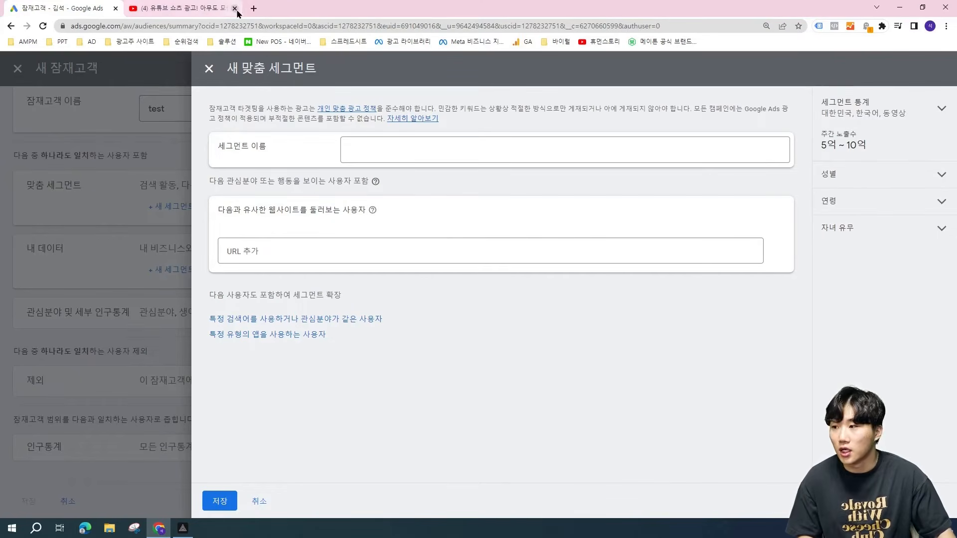
mouse_move(202, 10)
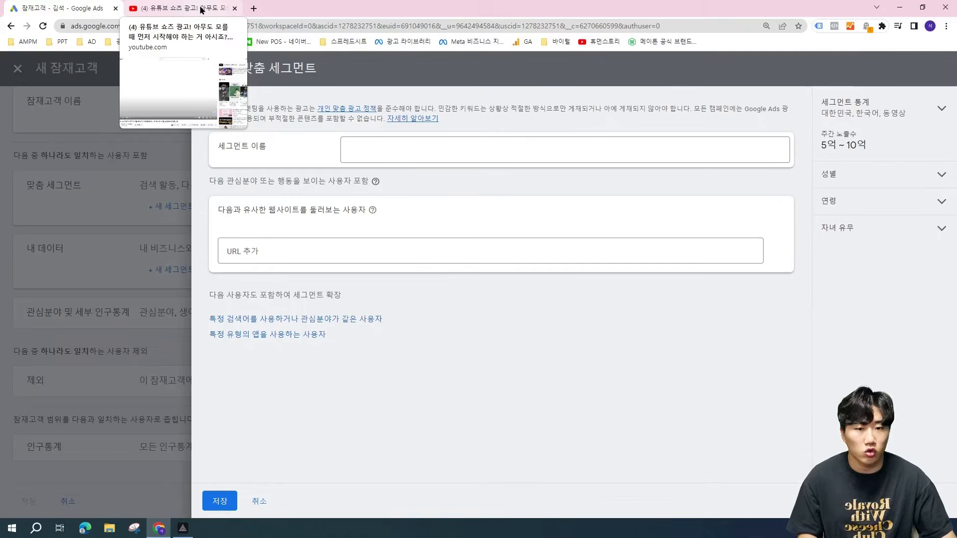
click(386, 249)
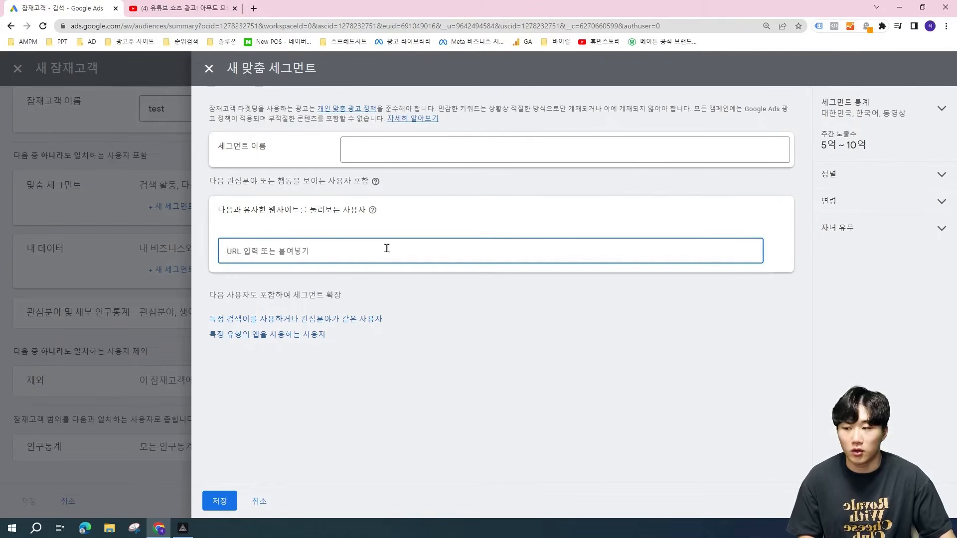
click(166, 9)
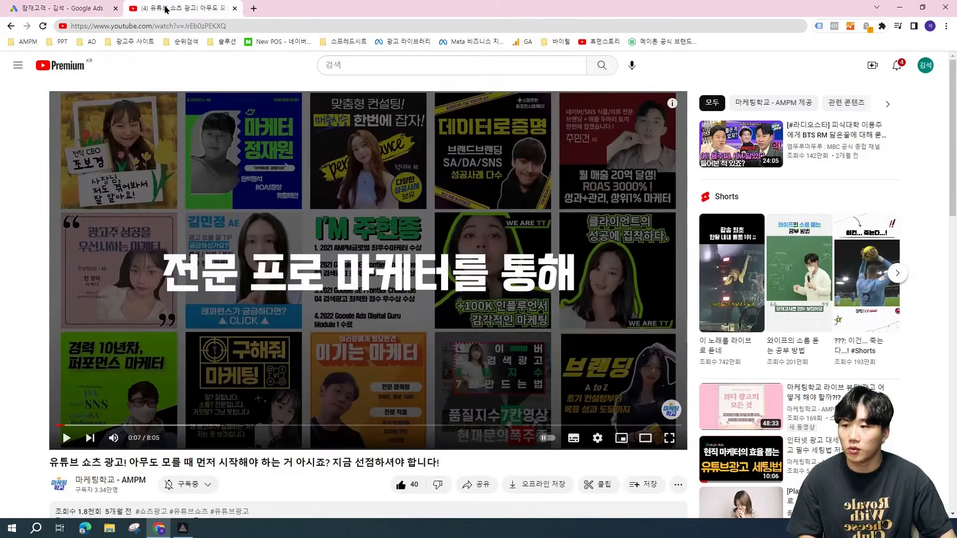
click(231, 26)
key(ctrl+c)
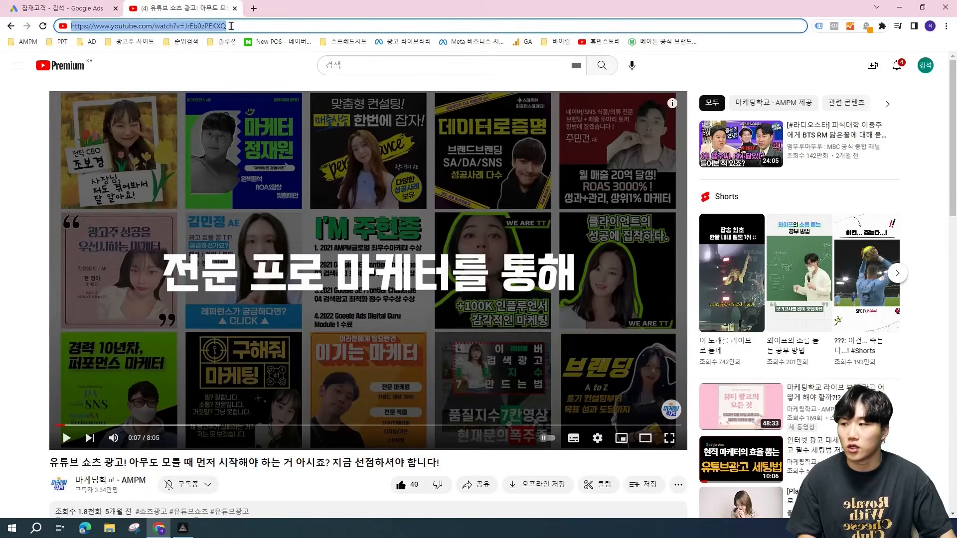
click(54, 6)
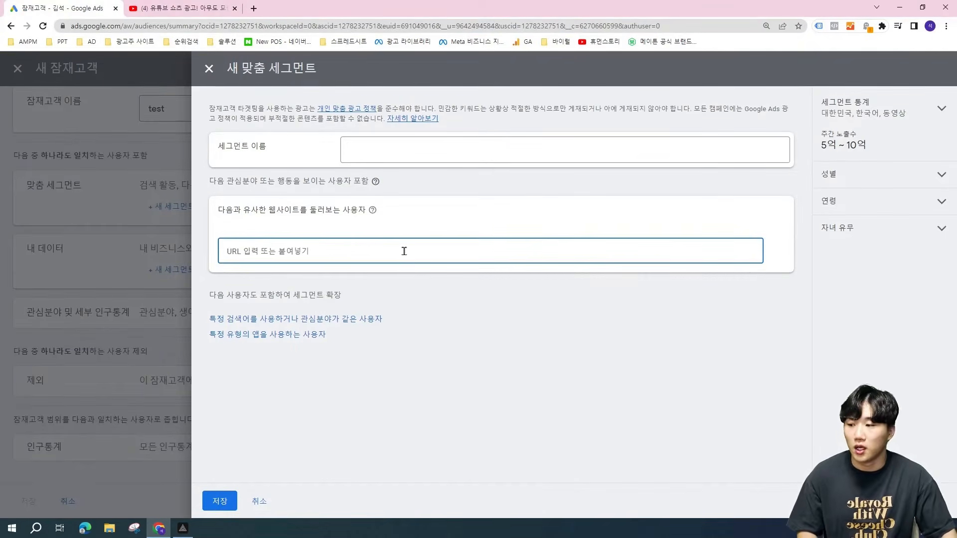
key(ctrl+v)
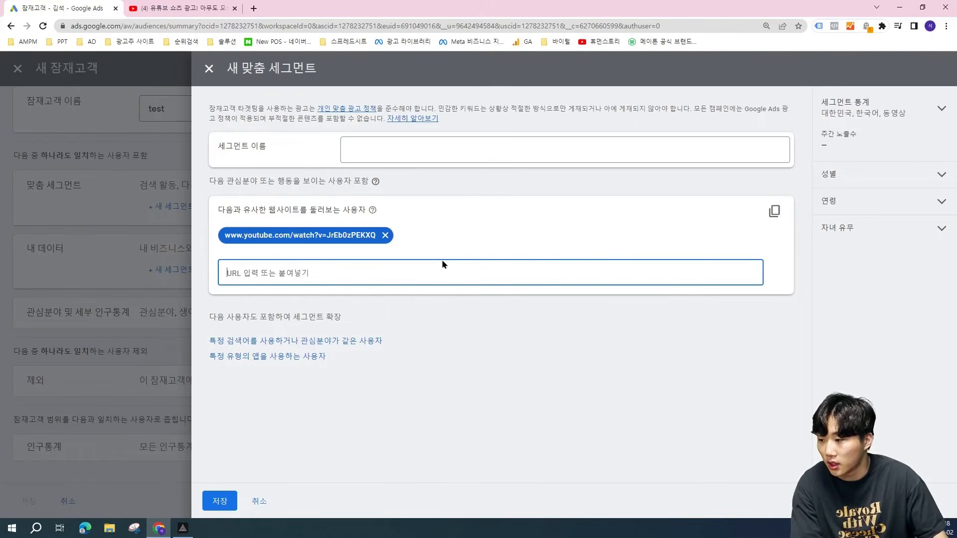
Replace the segment's URL with that of the related YouTube video 인터넷 광고 대세 구글 유튜브 광고 필수 세팅법 저만 따라하세요! - 1편
click(385, 235)
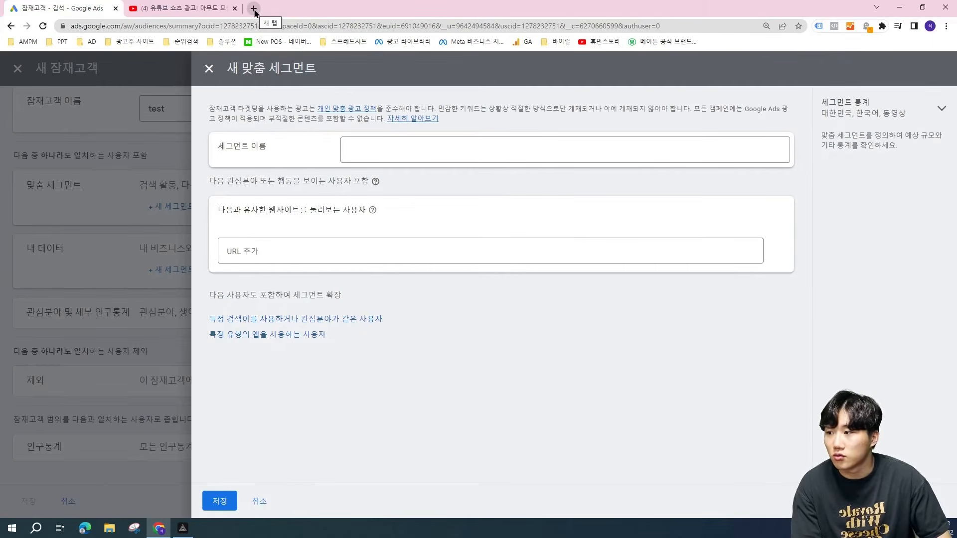
click(184, 8)
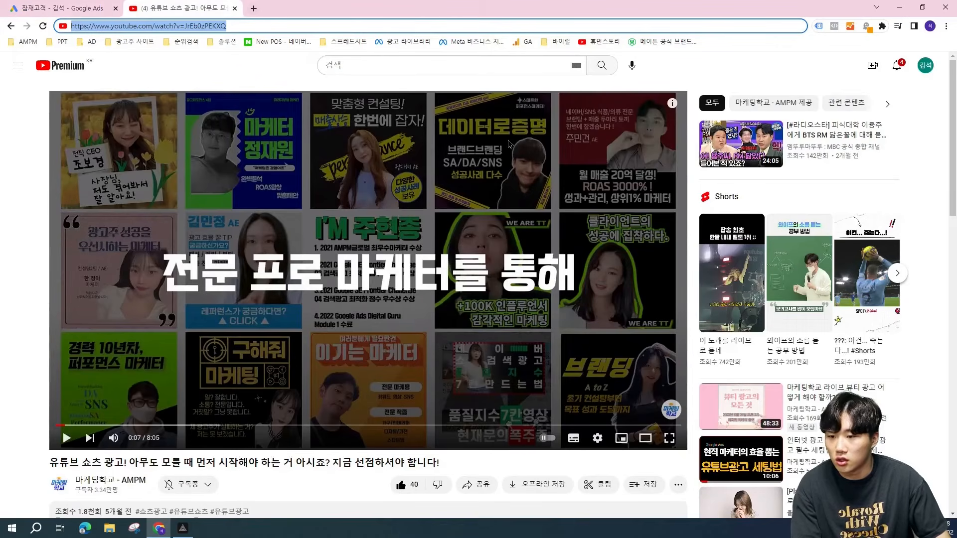
scroll(856, 331, down, 3)
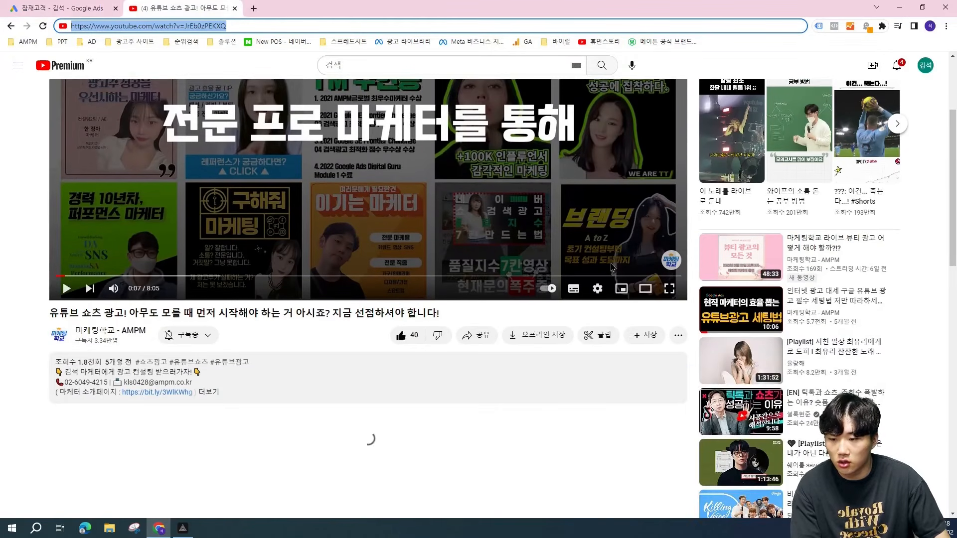
click(856, 326)
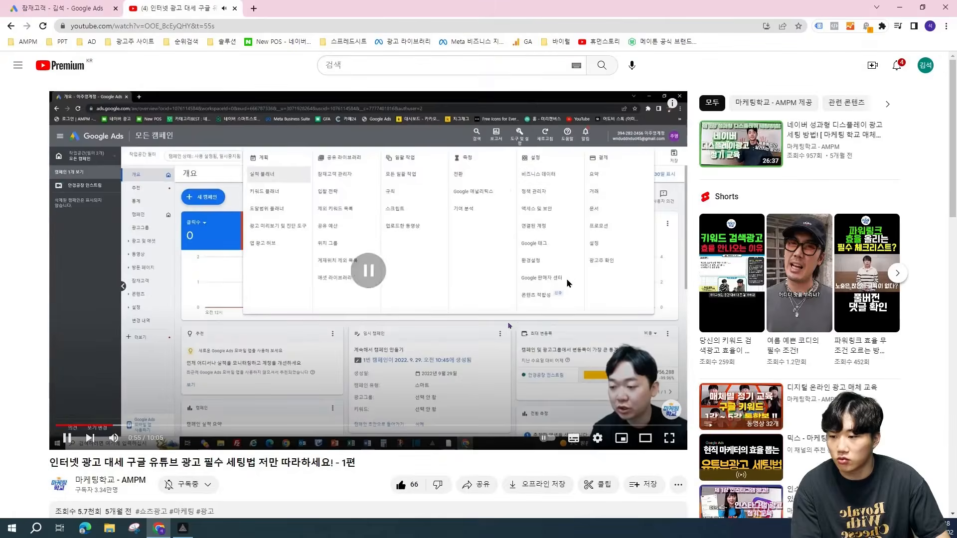
click(274, 26)
key(ctrl+c)
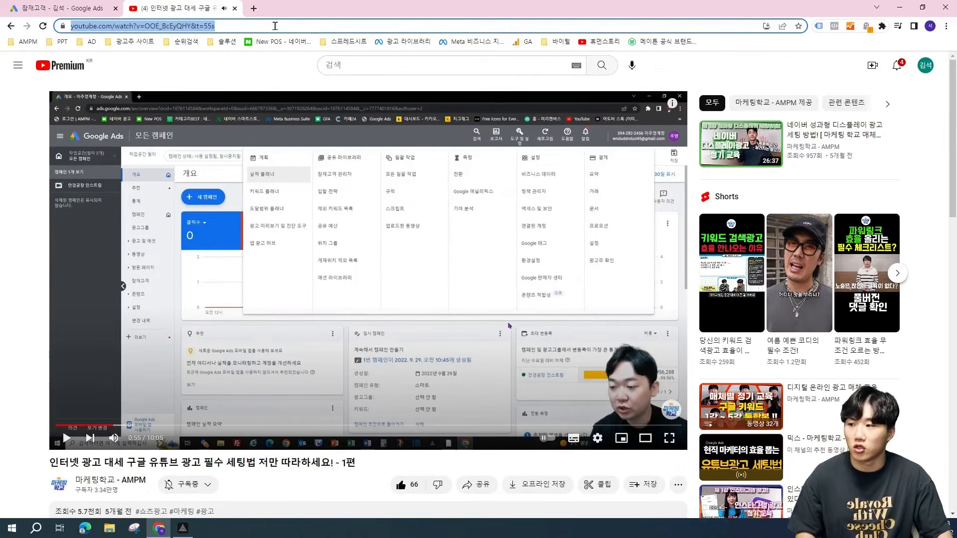
click(26, 10)
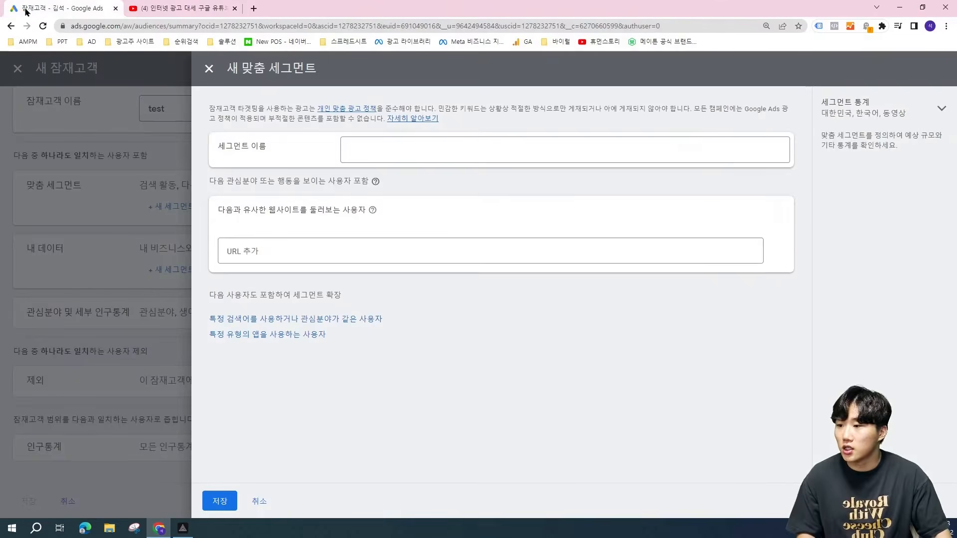
click(379, 252)
key(ctrl+v)
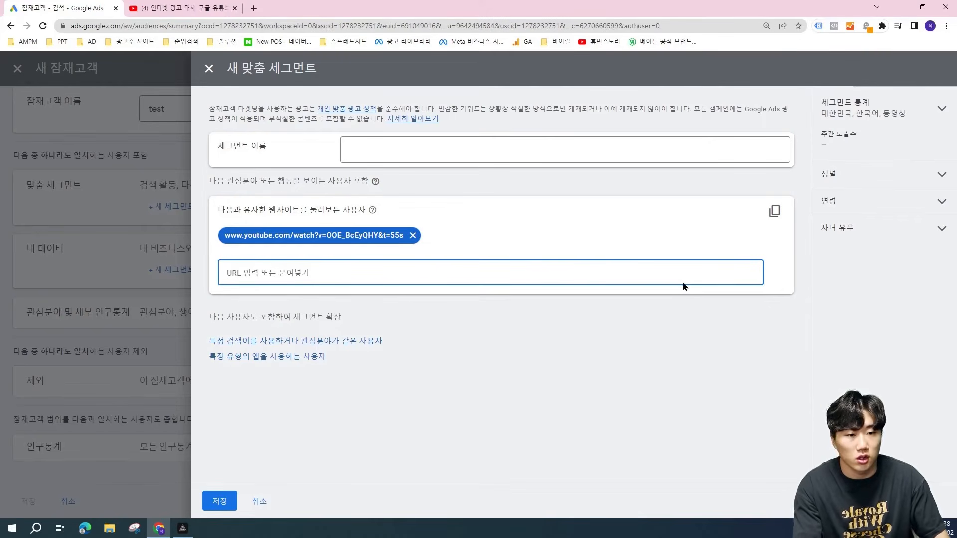
Remove the video URL and replace the website condition with 특정 유형의 앱을 사용하는 사용자 in the custom segment
click(413, 236)
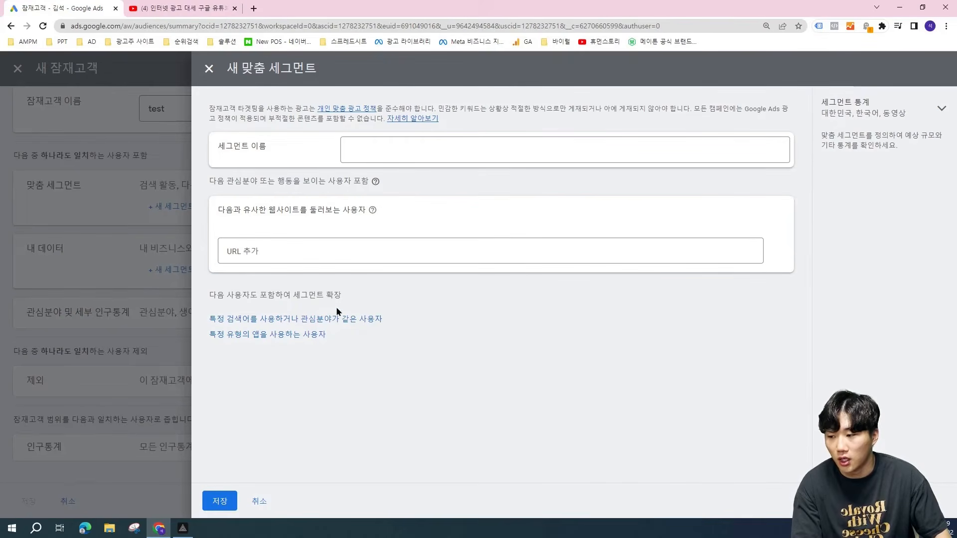
click(298, 334)
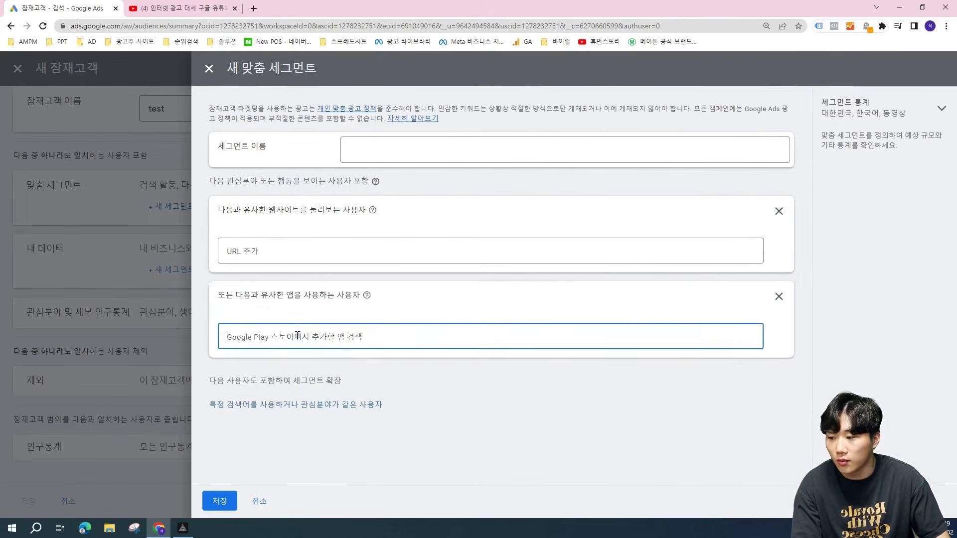
click(778, 211)
click(693, 253)
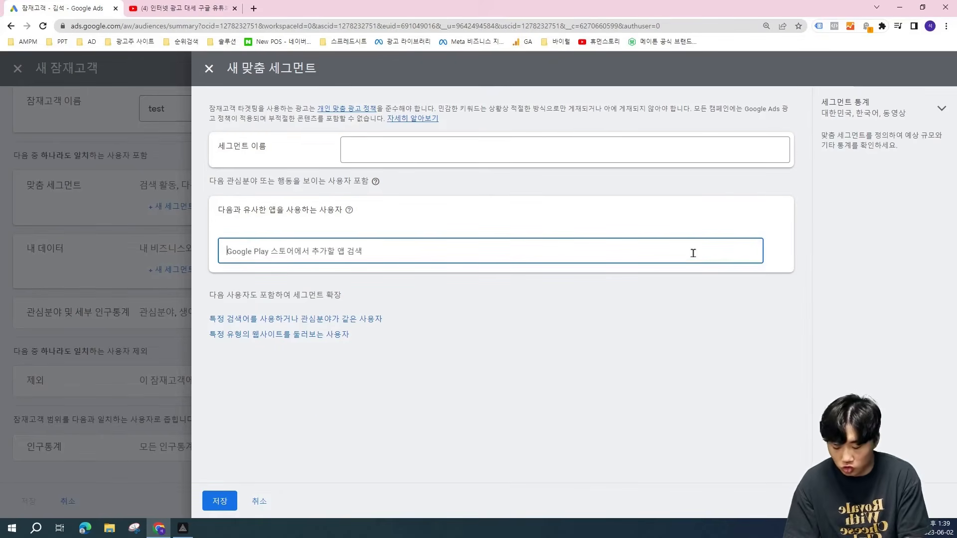
Add the 당근마켓 app from Danggeun Market Inc. to the segment's similar-app condition
text(eocnf)
key(BackSpace)
key(BackSpace)
key(BackSpace)
key(BackSpace)
key(BackSpace)
text(대)
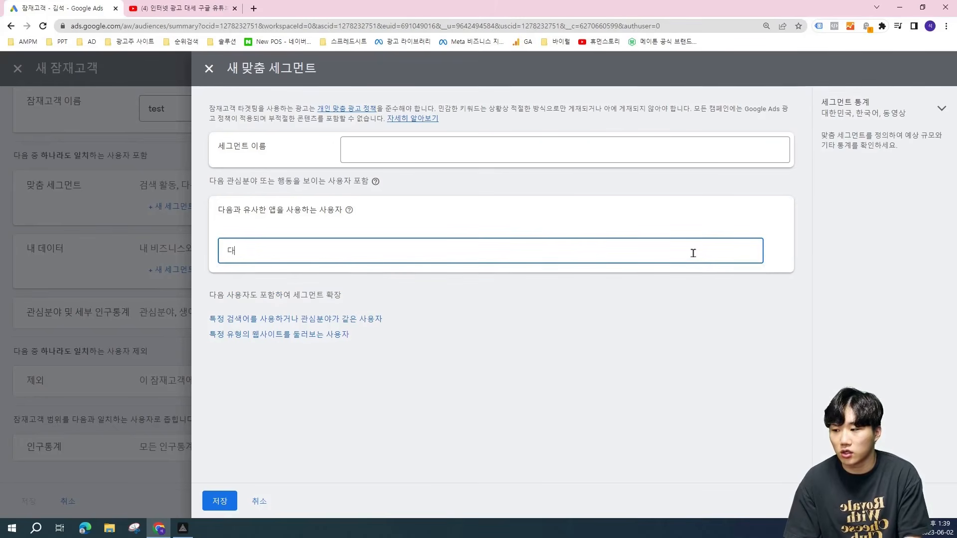
key(BackSpace)
text(당근마켓)
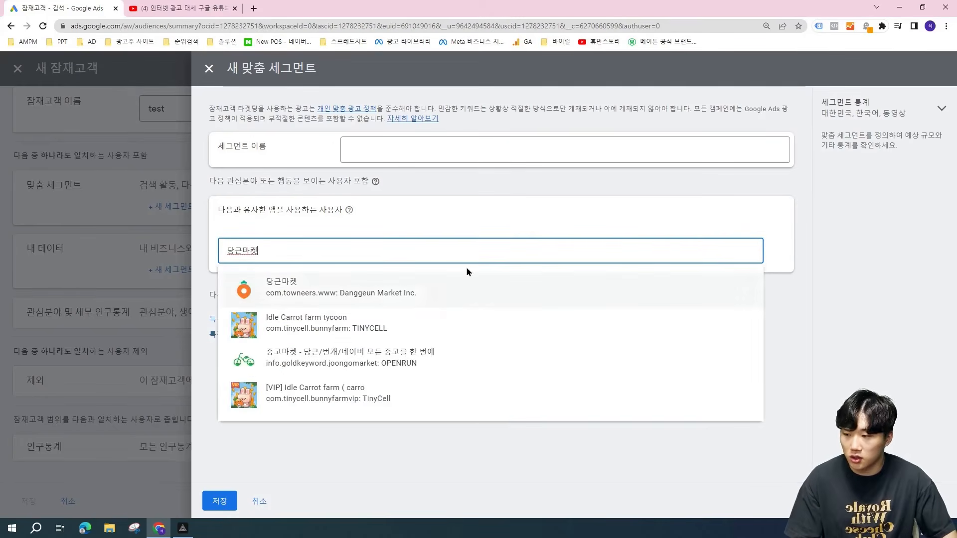
click(454, 295)
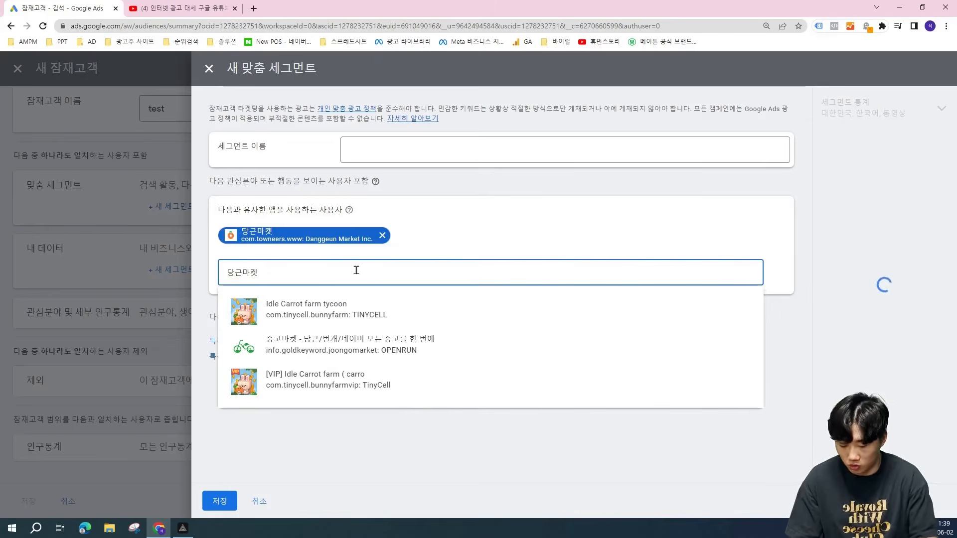
Search for 중고나라 and add the app 중고나라 - 국내 최대 중고마켓 to the segment's app condition
key(BackSpace)
key(BackSpace)
key(BackSpace)
key(BackSpace)
text(중고나래)
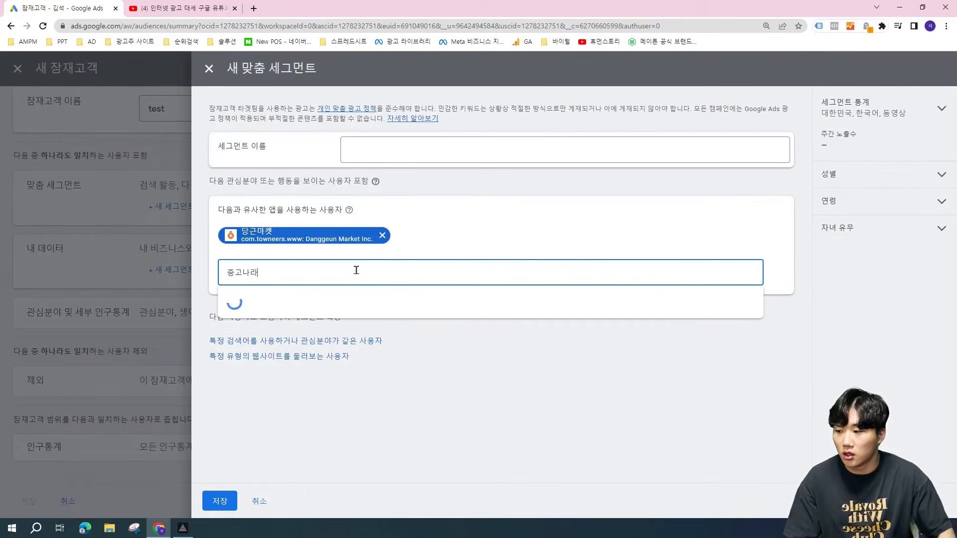
key(BackSpace)
text(라)
click(355, 303)
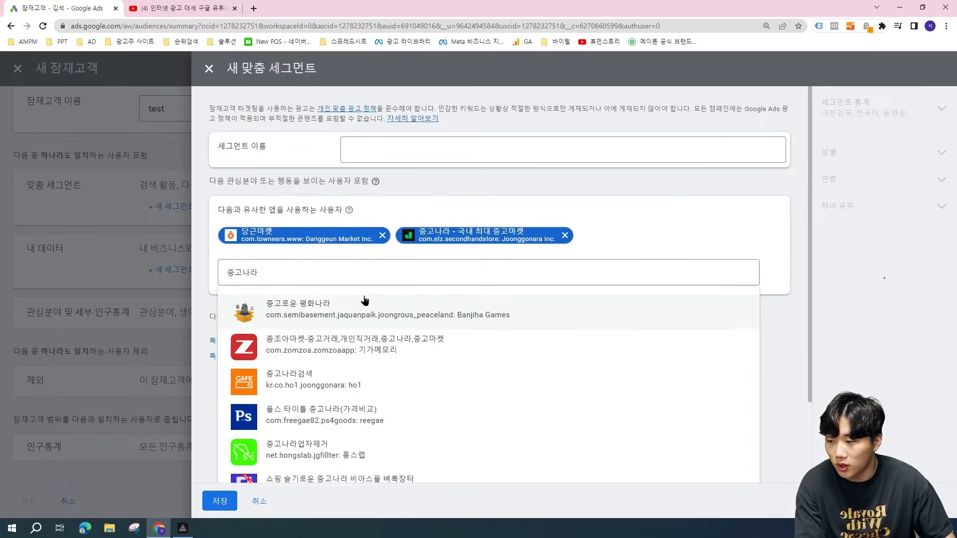
Search for 지그재그 and add the Kakao Style Corp. app to the segment's app condition
click(342, 272)
double_click(345, 272)
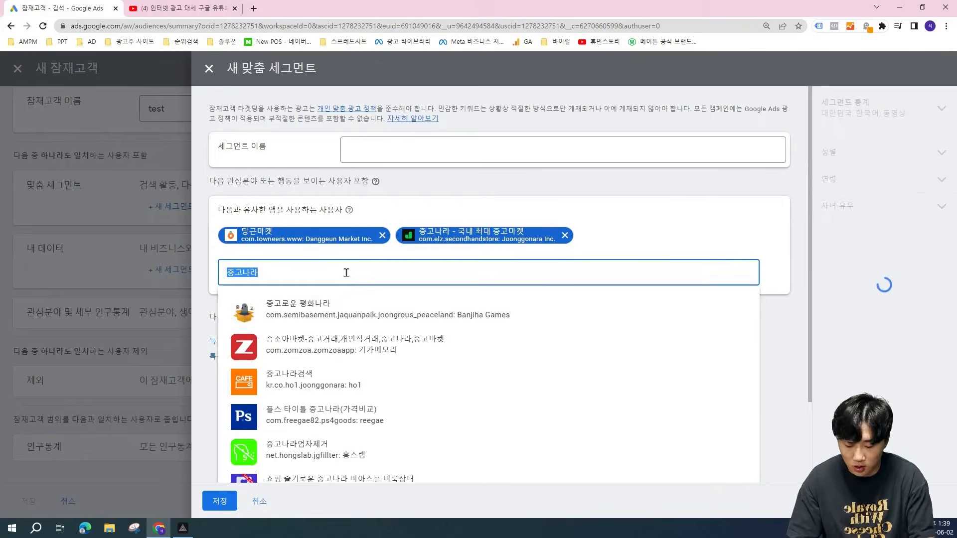
text(지그재그)
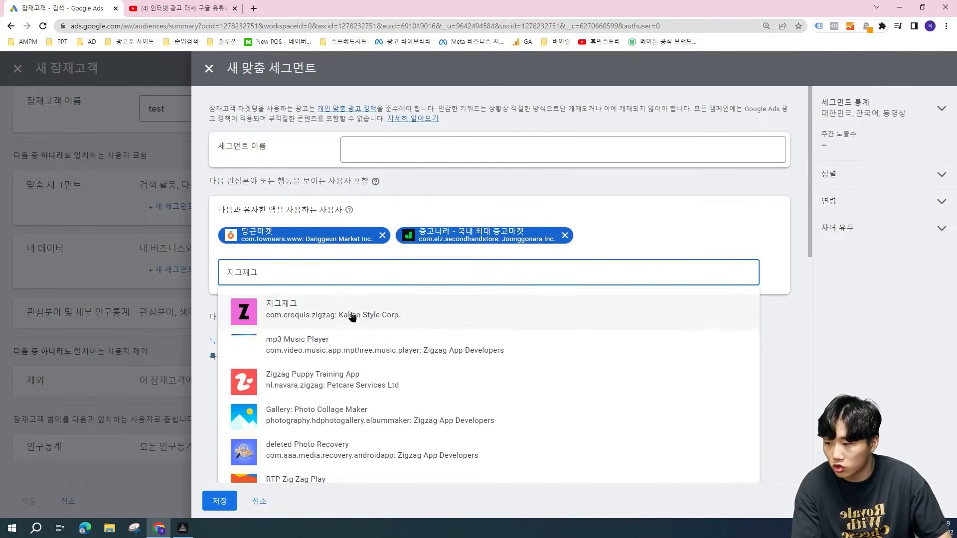
click(353, 315)
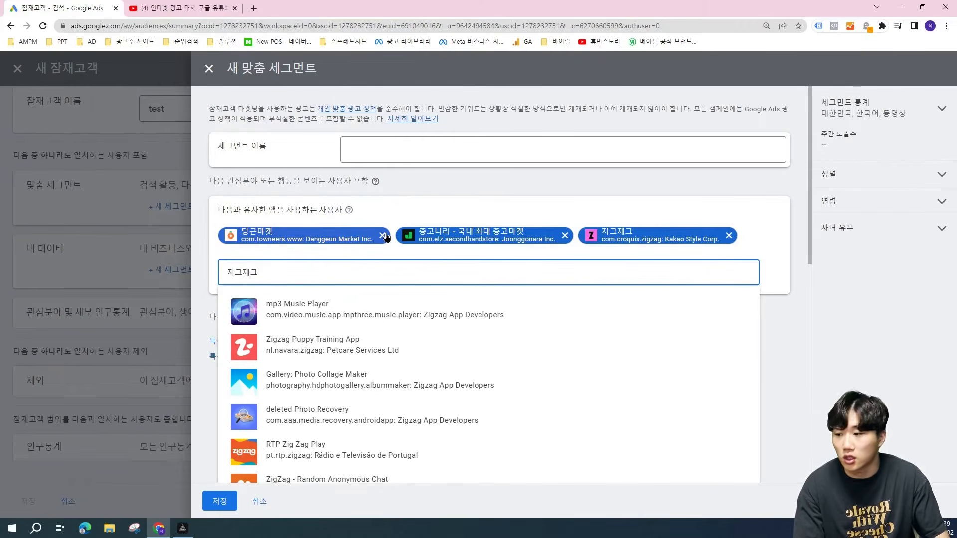
Remove all three apps from the custom segment and close it without saving, returning to the new audience
click(382, 235)
click(383, 235)
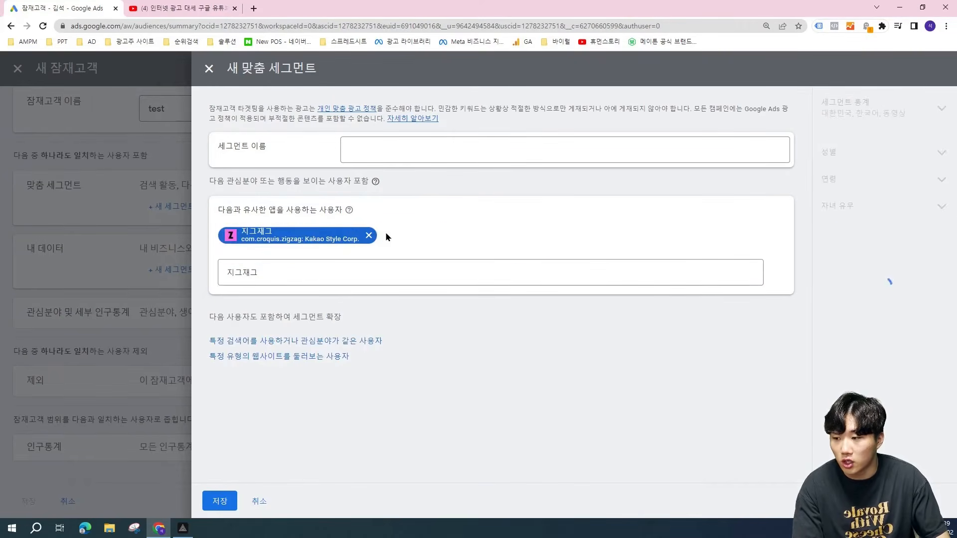
click(372, 235)
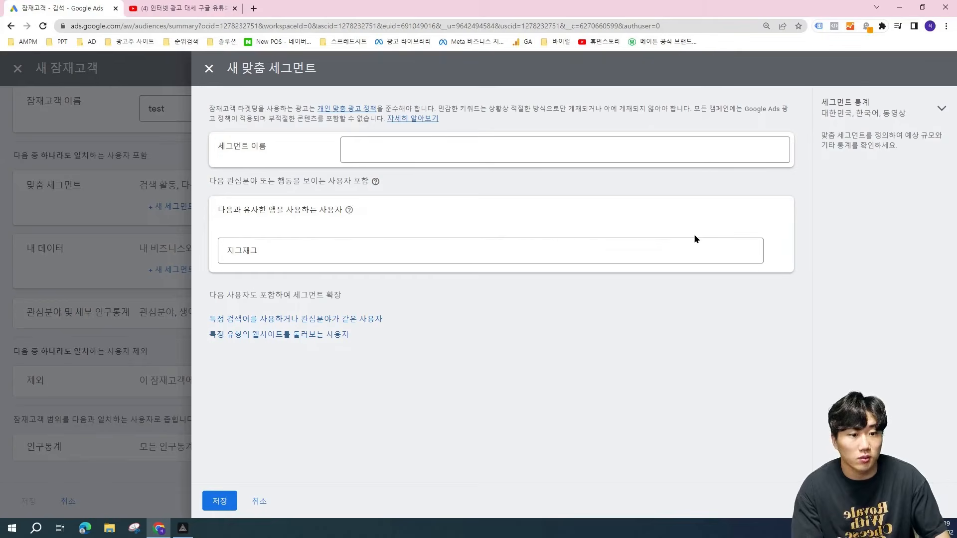
click(209, 68)
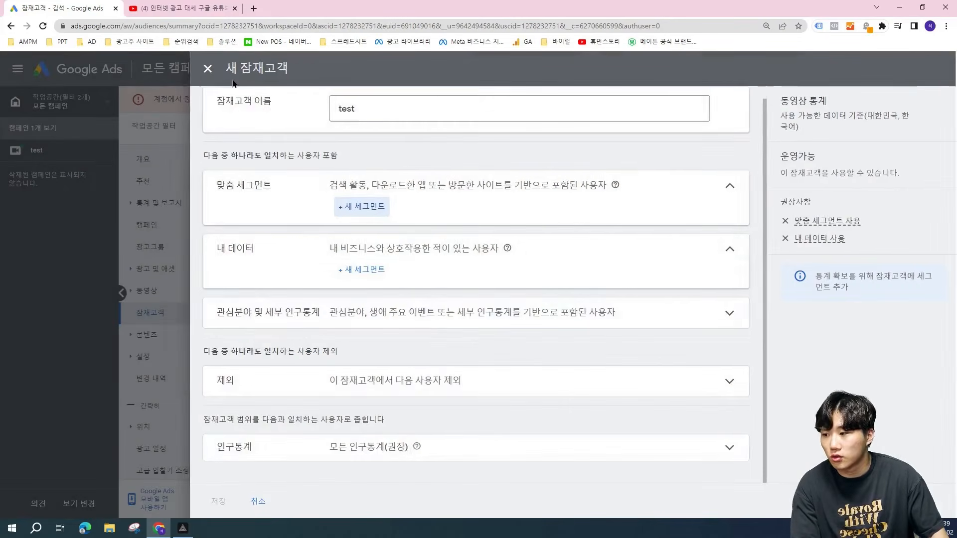
Start a new 내 데이터 segment for the audience and examine the available segment types
click(363, 270)
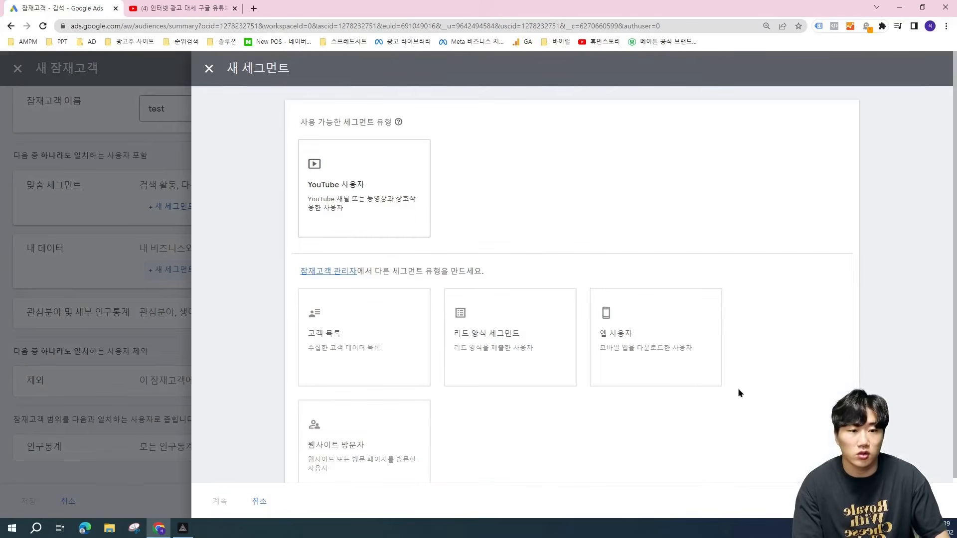
scroll(789, 273, down, 1)
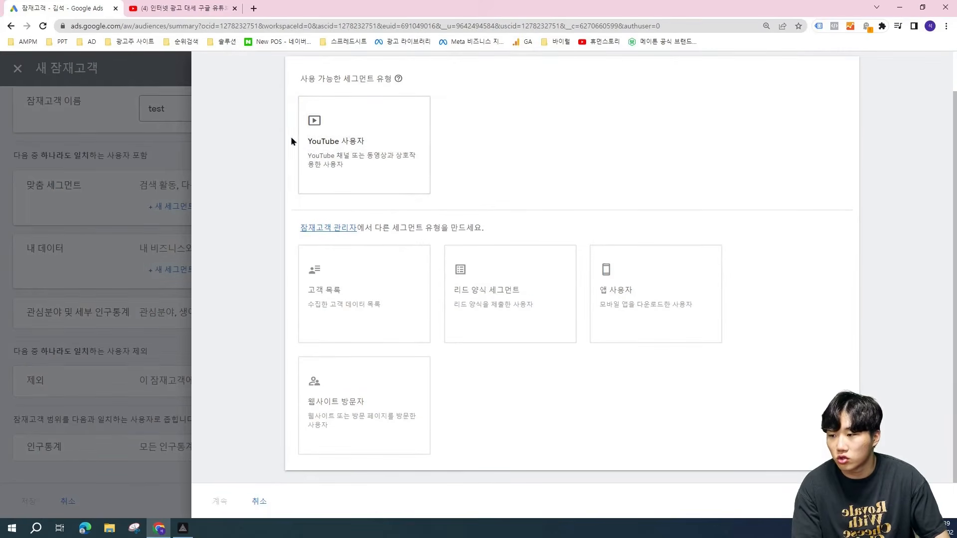
scroll(769, 271, up, 1)
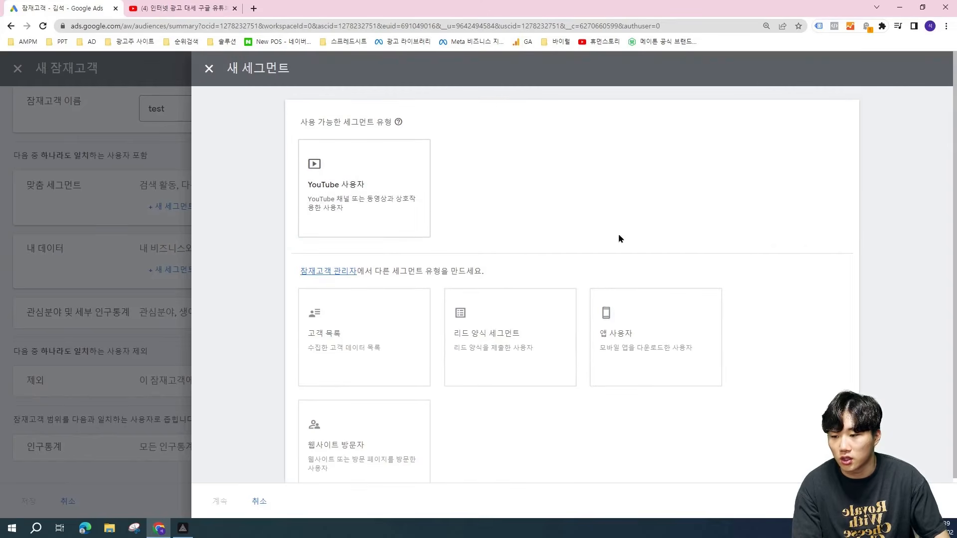
Close the new segment and examine the audience's exclusion settings and its demographic options, including 기타 인구통계
click(209, 69)
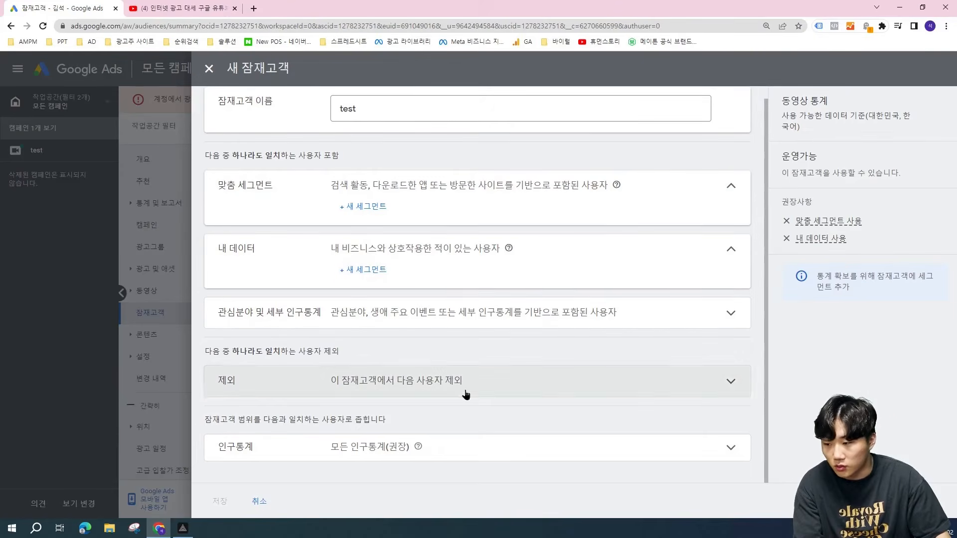
click(433, 382)
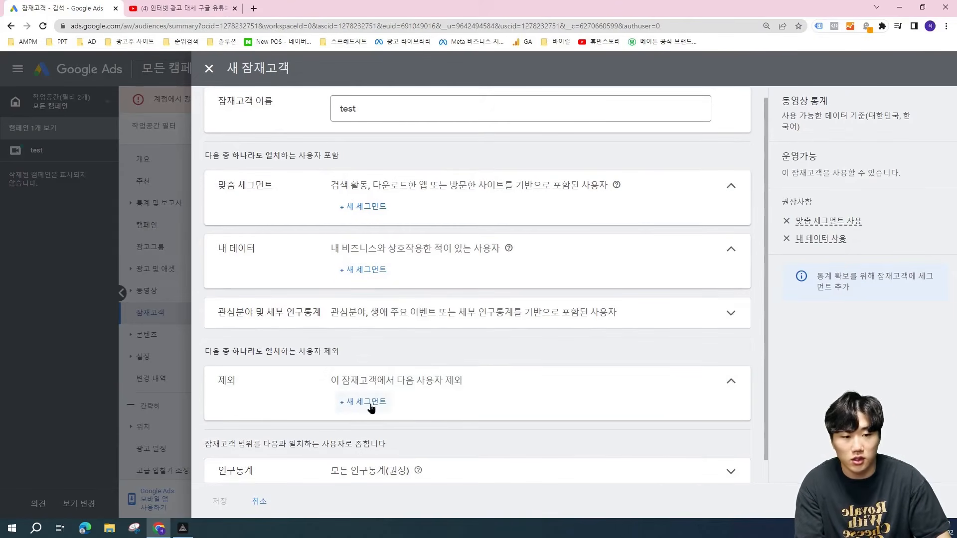
click(419, 382)
click(652, 461)
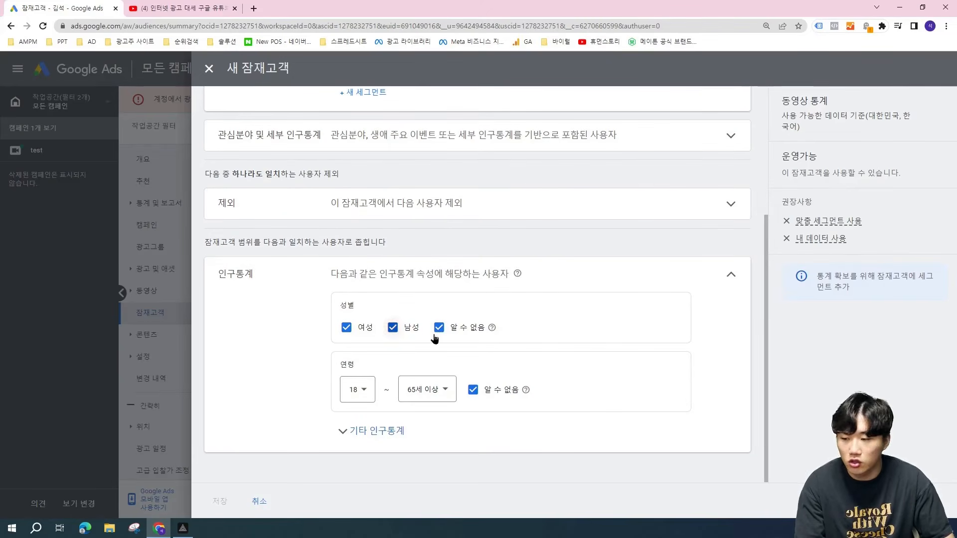
click(391, 430)
scroll(524, 366, down, 2)
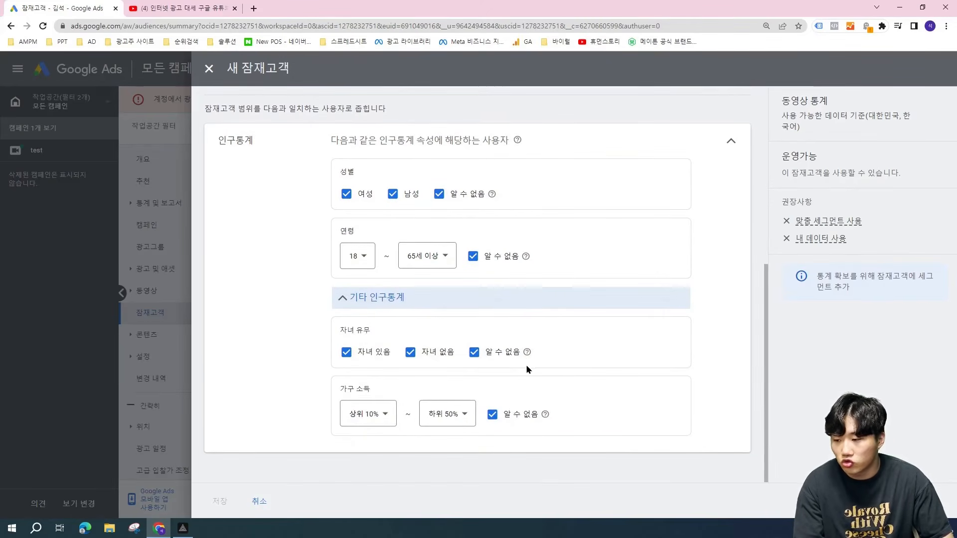
Set the audience's minimum age to 25, and exclude 자녀 없음 users before including them again
click(356, 256)
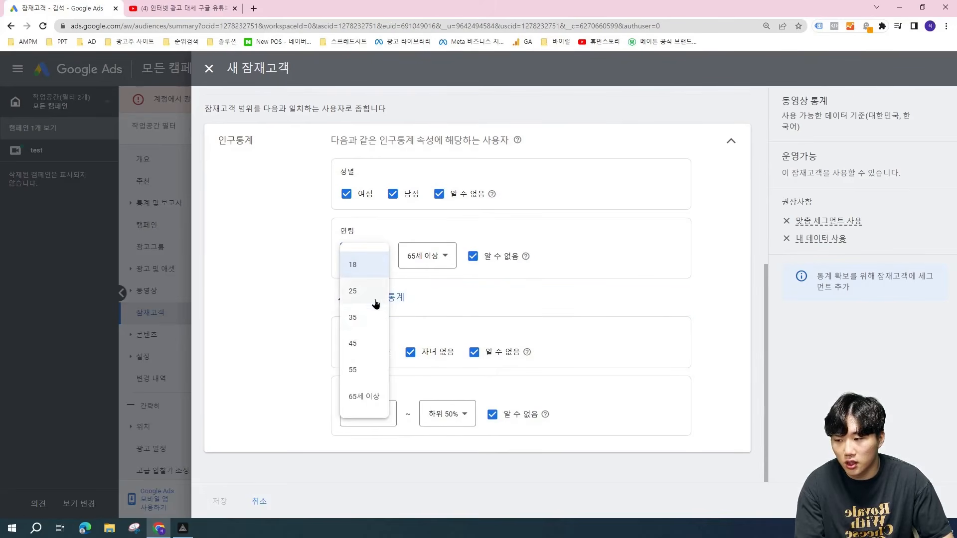
click(375, 301)
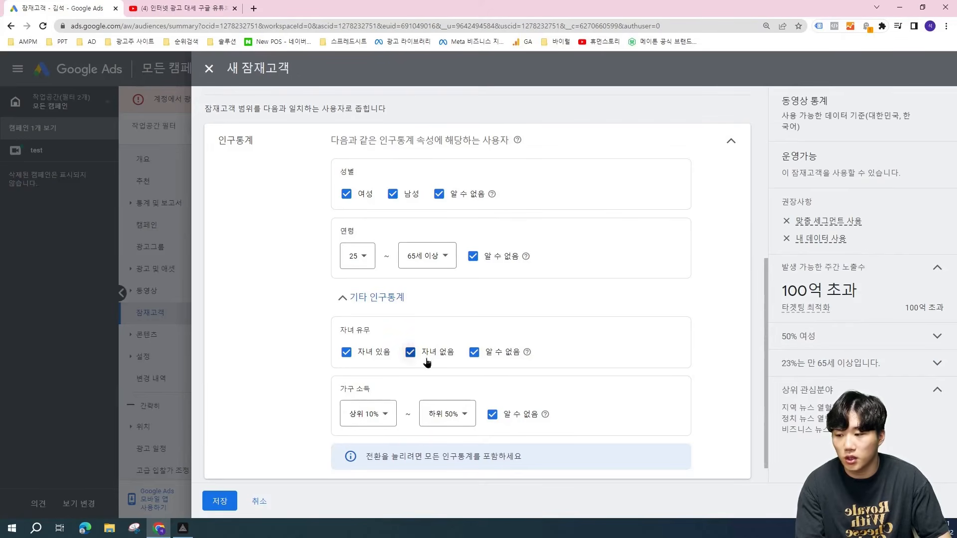
click(410, 352)
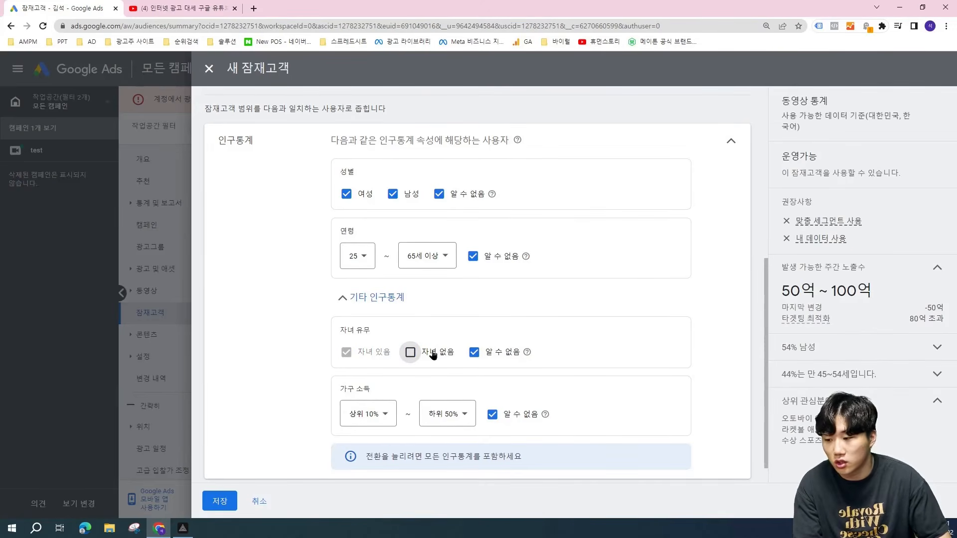
click(412, 352)
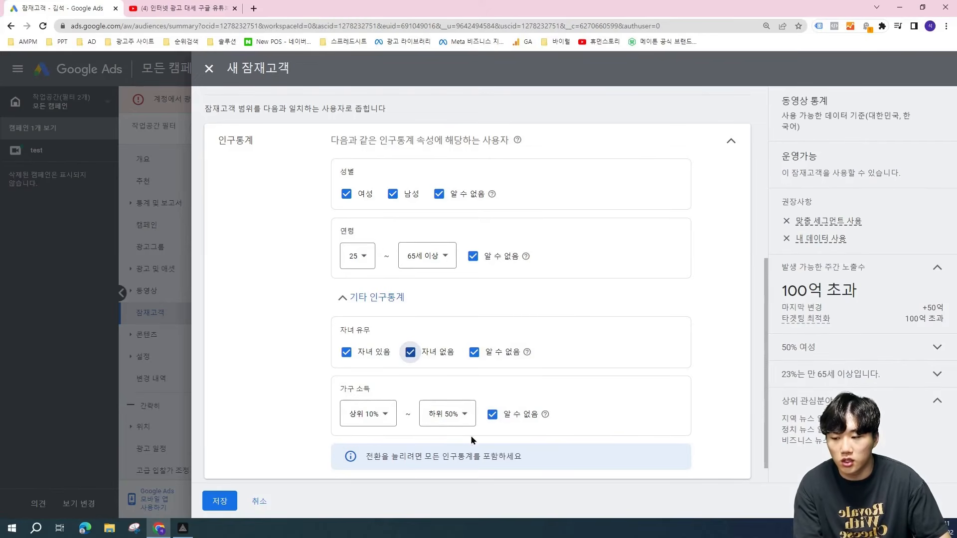
Limit the audience's household income to 상위 10% through 20% and exclude 알 수 없음
click(461, 424)
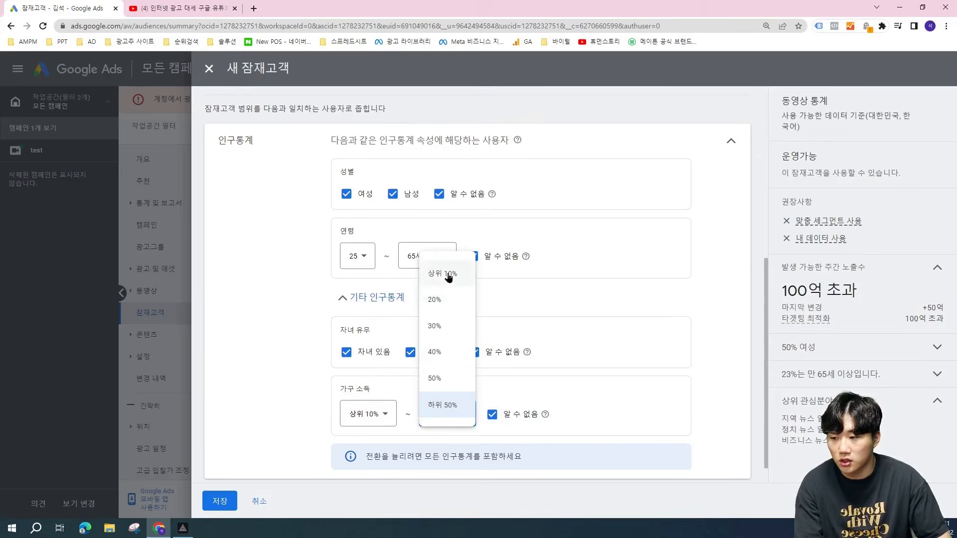
click(438, 299)
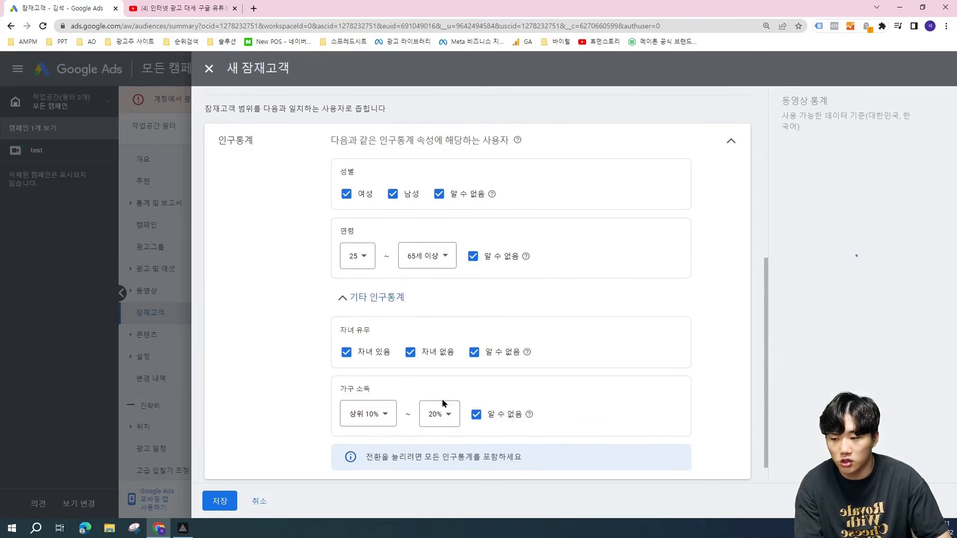
click(475, 414)
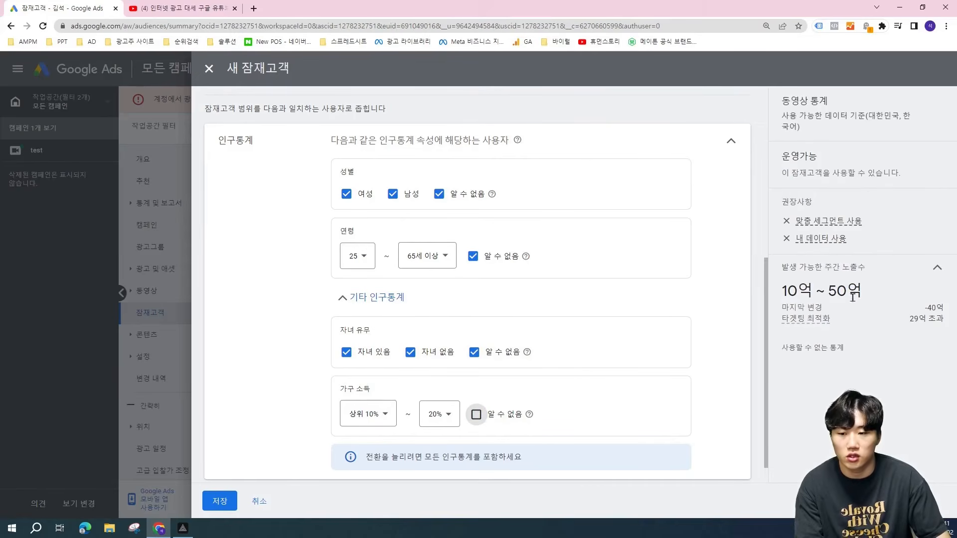
Cancel the new audience and discard its changes, returning to the 잠재고객 page
scroll(448, 399, down, 1)
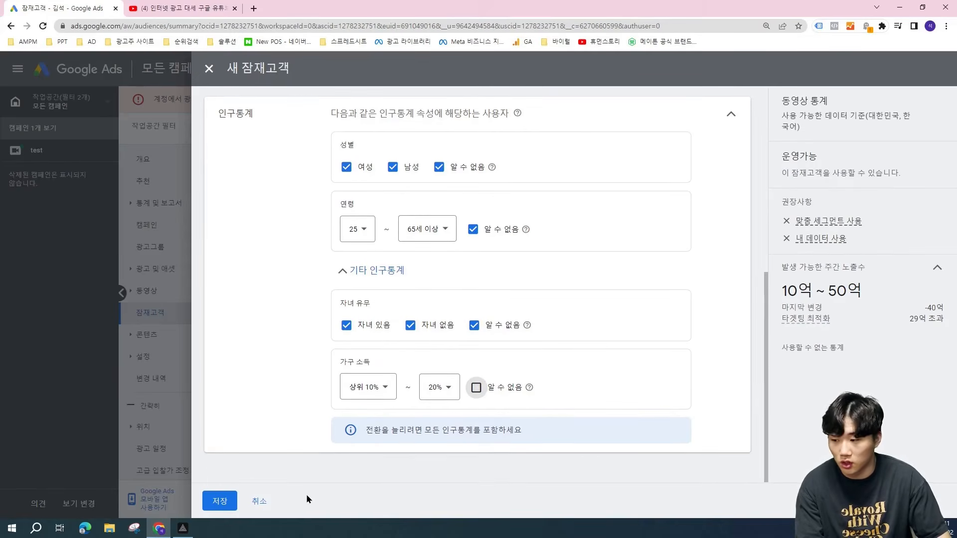
click(259, 501)
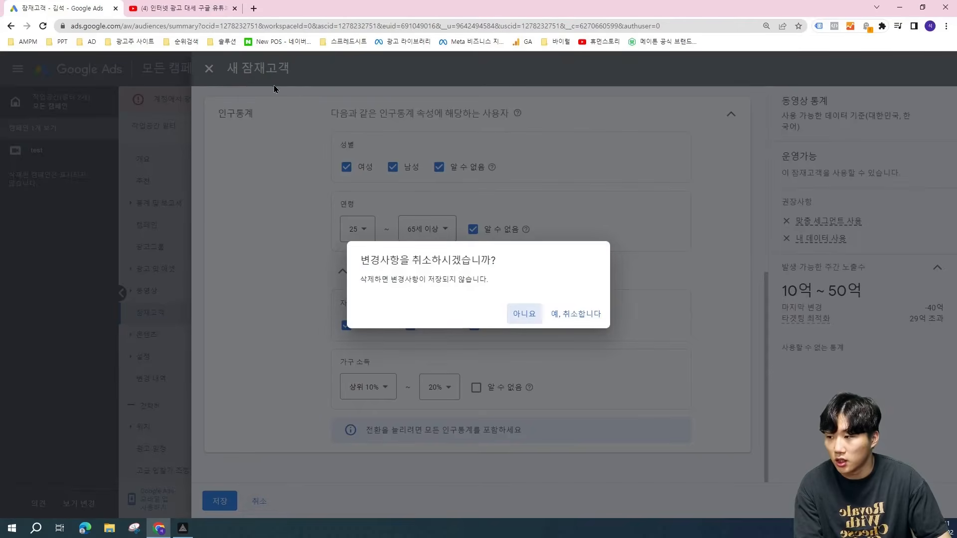
click(577, 314)
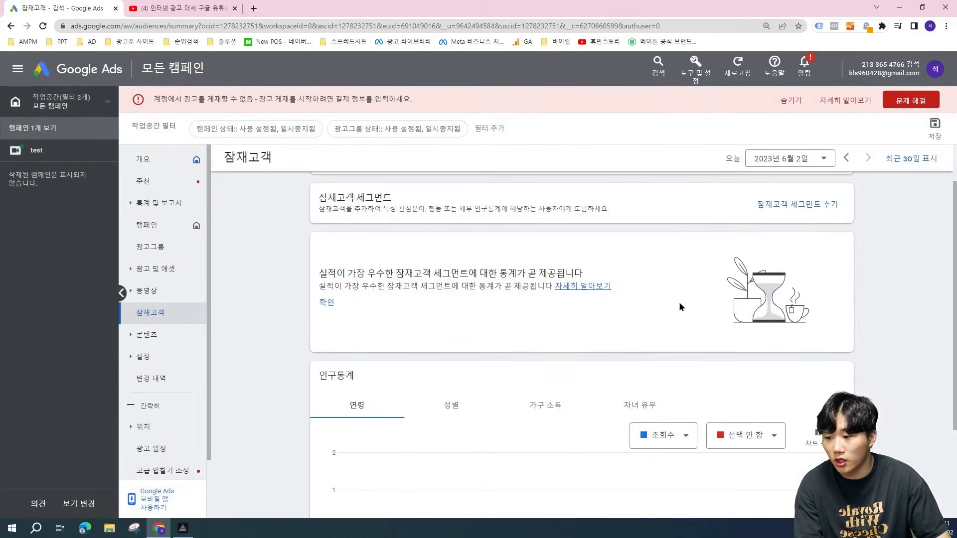
Expand the age table in the 인구통계 section and examine its chart and rows per age group
scroll(548, 304, down, 1)
scroll(518, 307, down, 3)
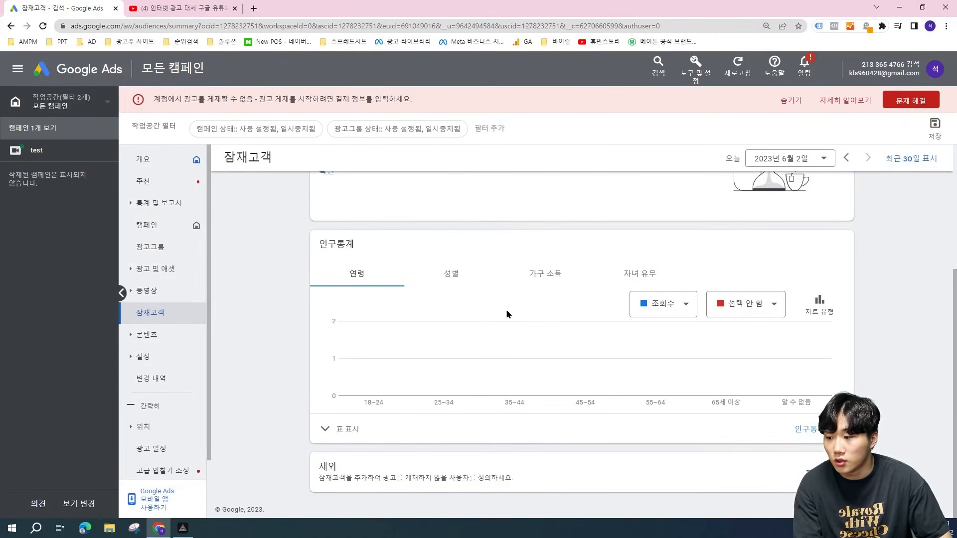
click(344, 427)
scroll(656, 326, down, 5)
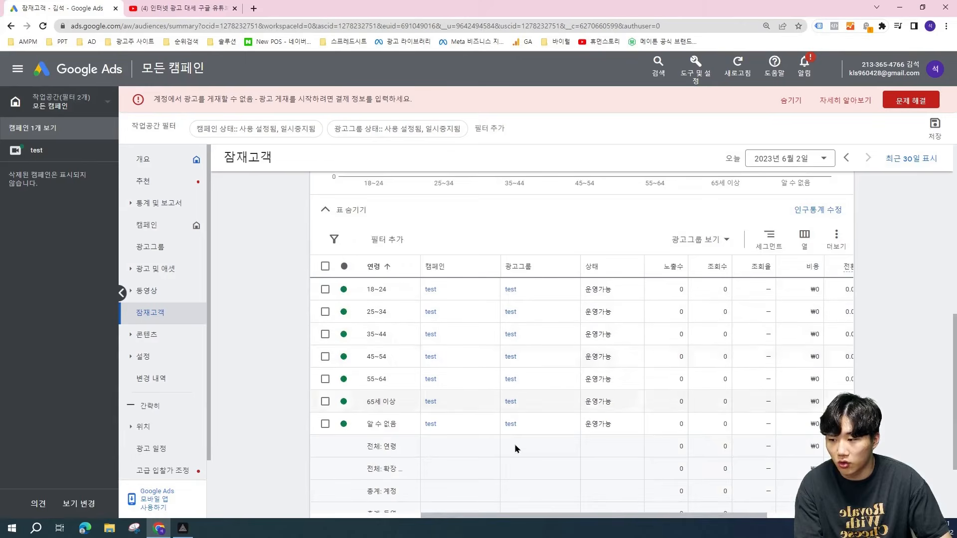
scroll(648, 368, up, 4)
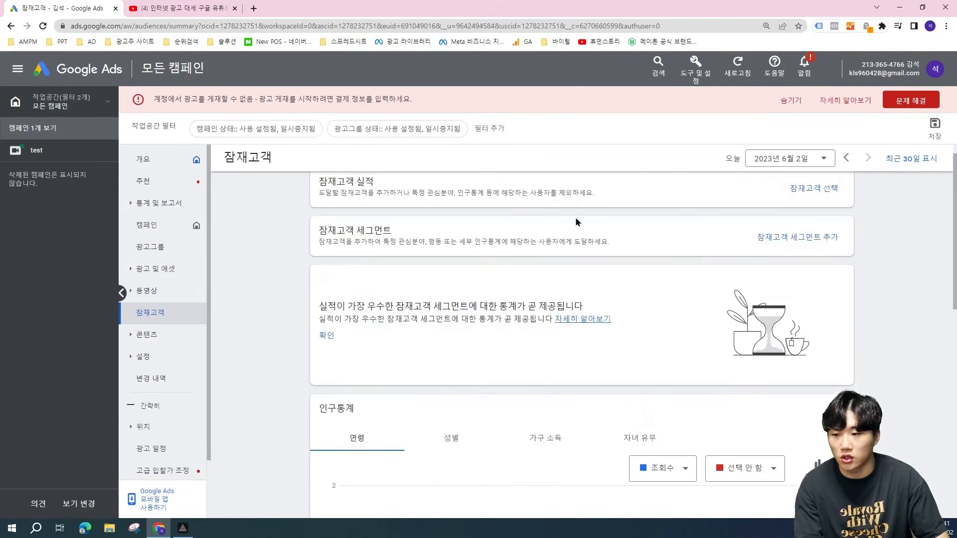
scroll(576, 220, up, 3)
scroll(640, 289, down, 4)
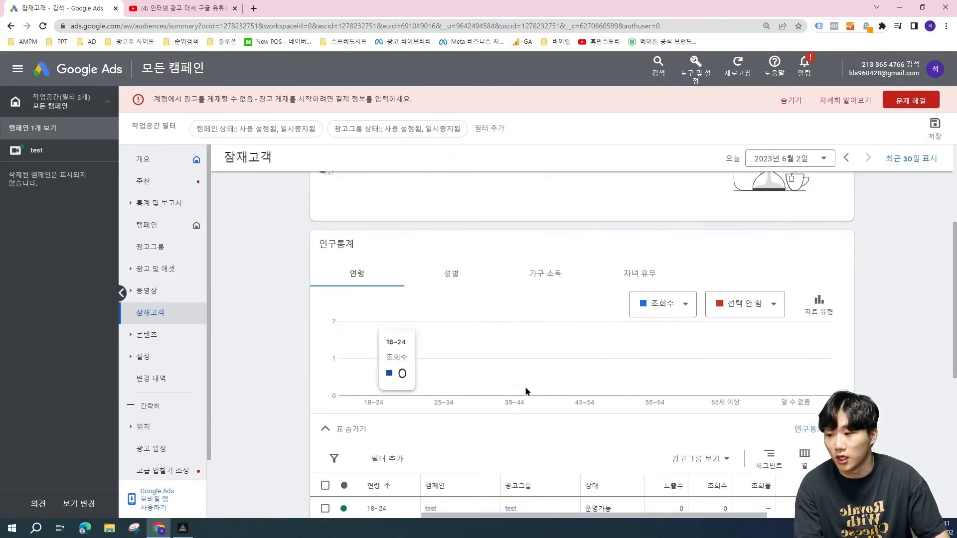
scroll(753, 412, down, 3)
scroll(752, 412, up, 4)
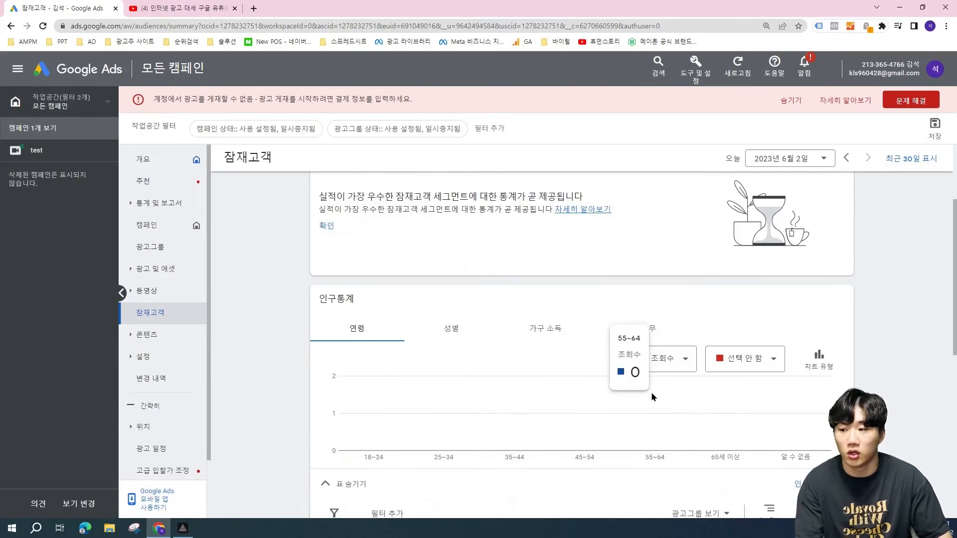
scroll(666, 385, down, 3)
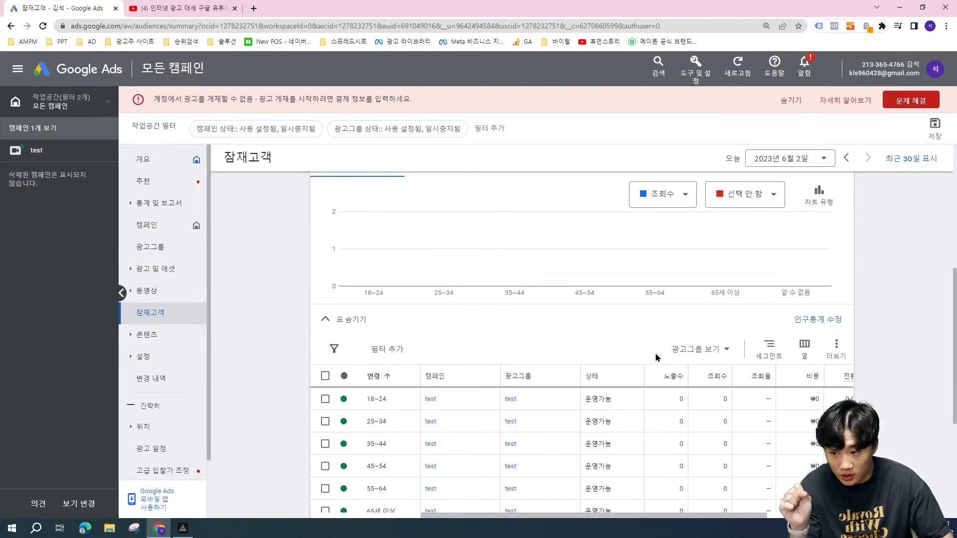
scroll(662, 335, up, 4)
scroll(652, 329, down, 4)
scroll(393, 355, down, 2)
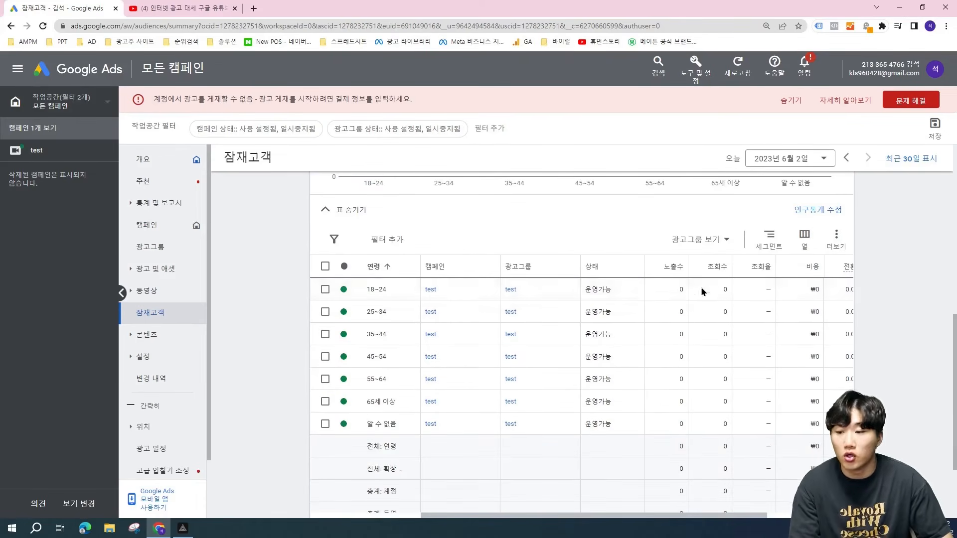
Review the age table's available columns under 추천 열, 실적, 조회가능성, 전환 and 속성, and close the column editor without applying
click(769, 236)
click(803, 236)
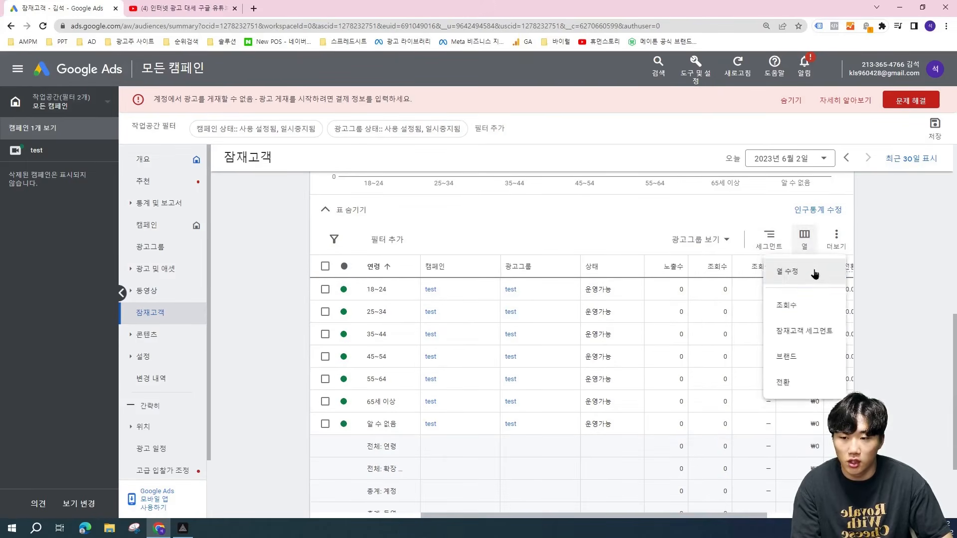
click(804, 282)
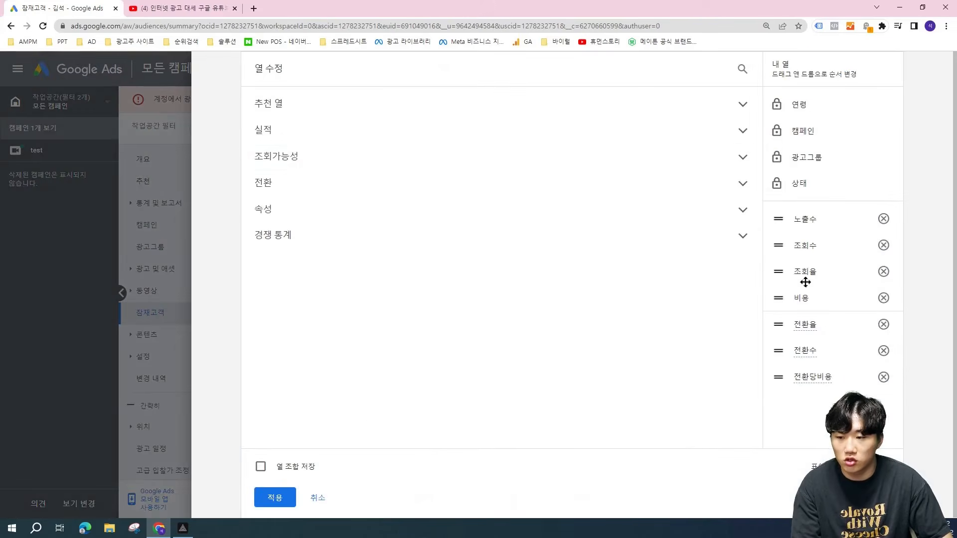
click(336, 104)
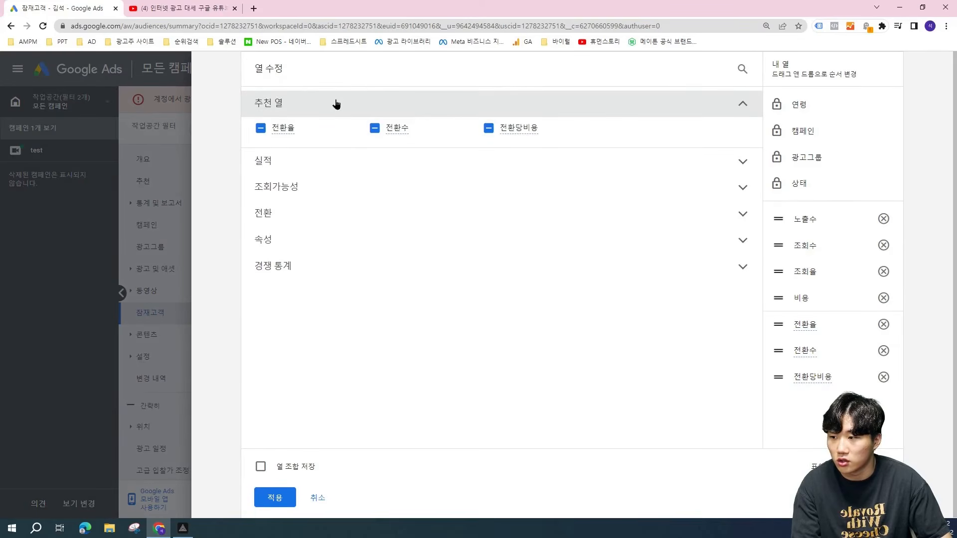
click(310, 162)
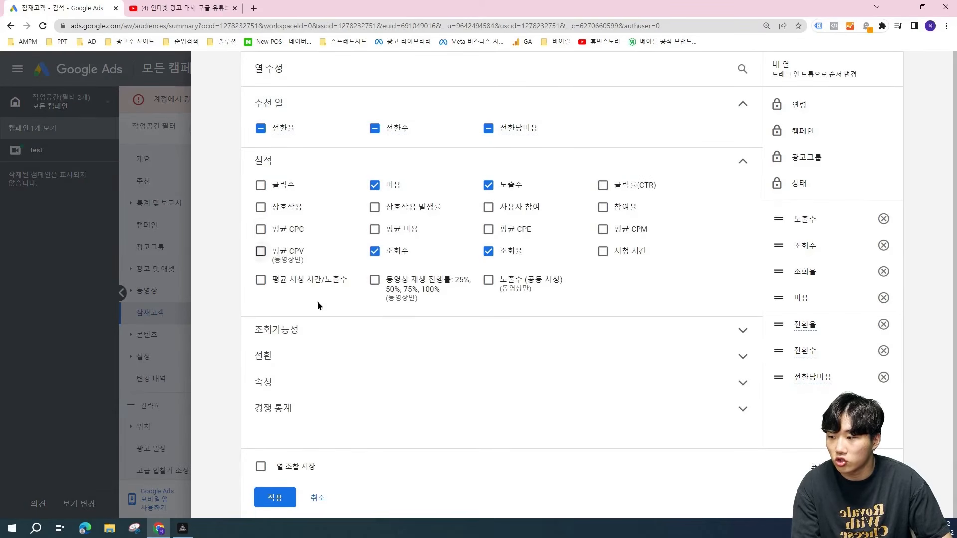
click(351, 332)
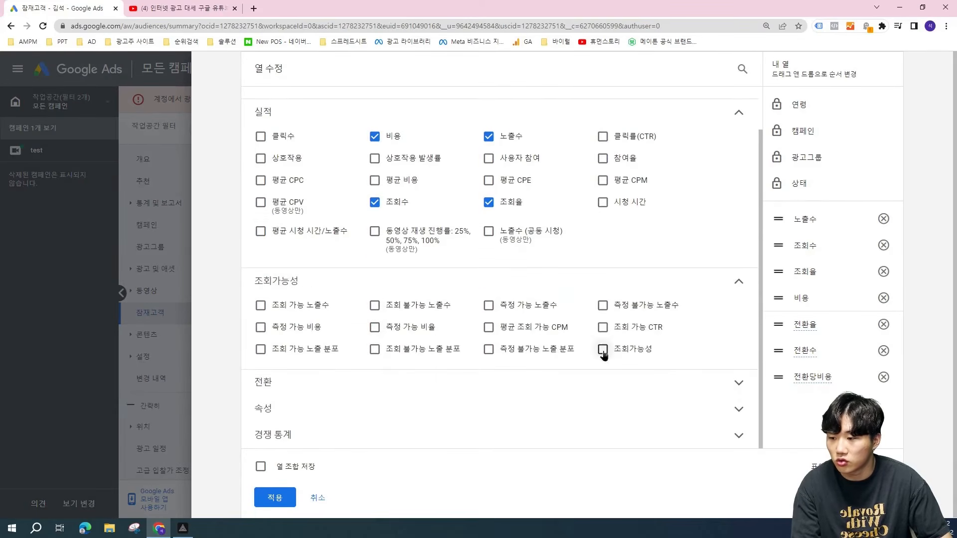
click(471, 385)
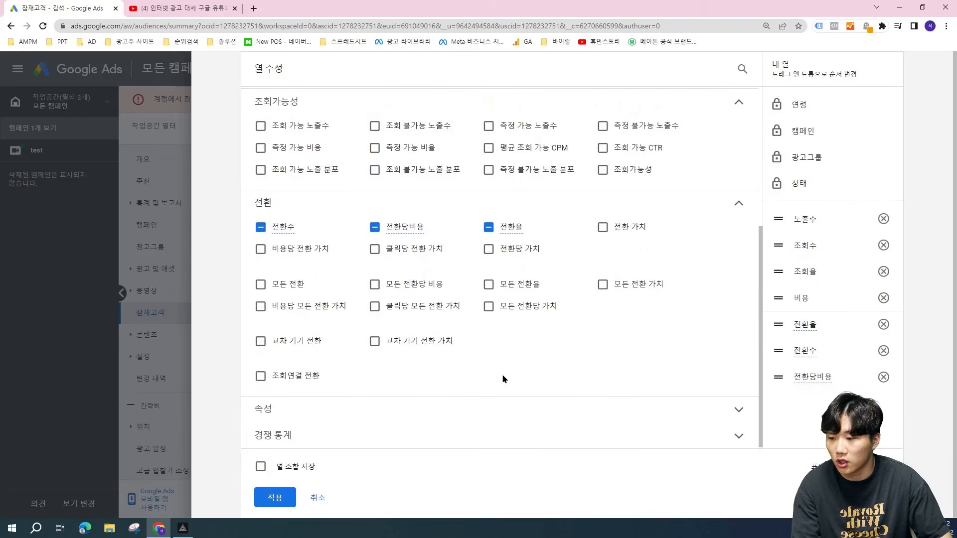
click(427, 409)
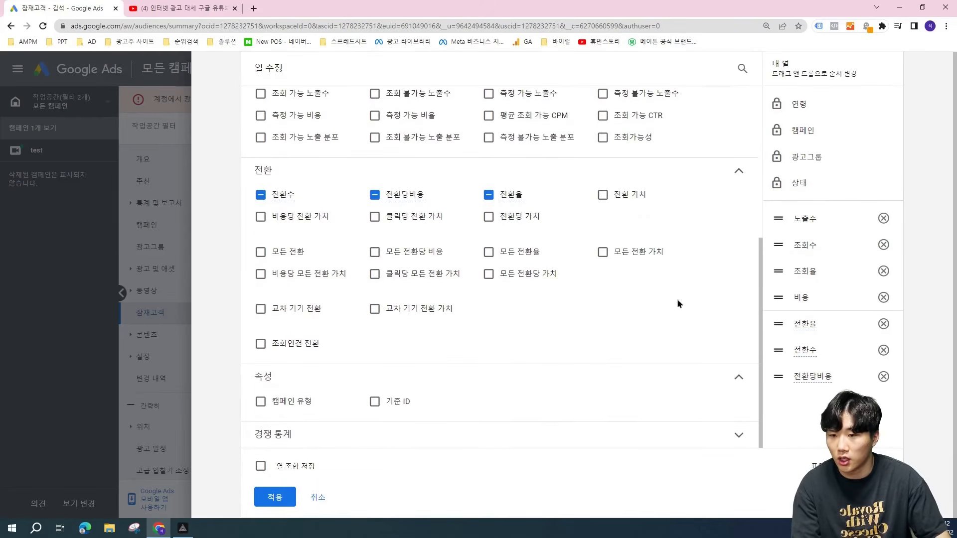
click(318, 497)
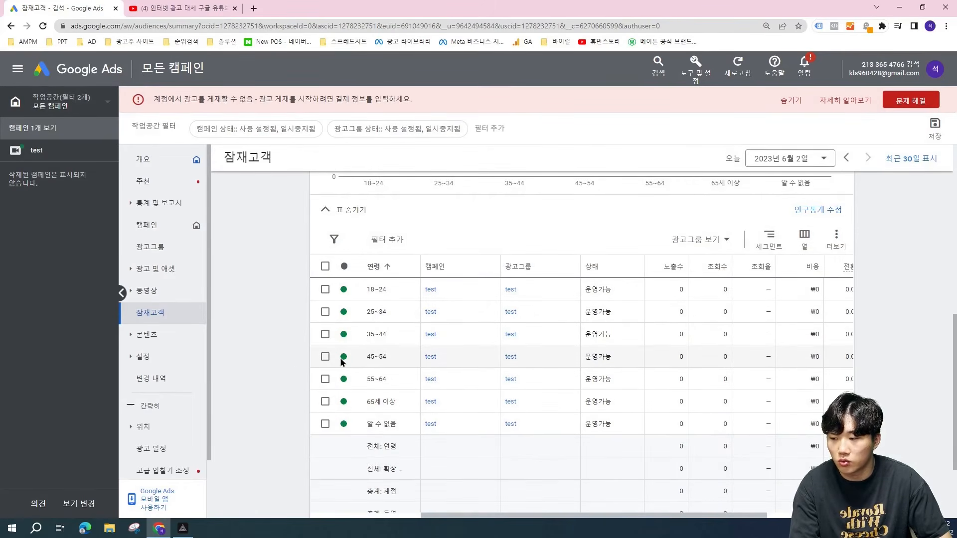
Select the 45~54 age group, check its edit options, and clear the selection
click(325, 356)
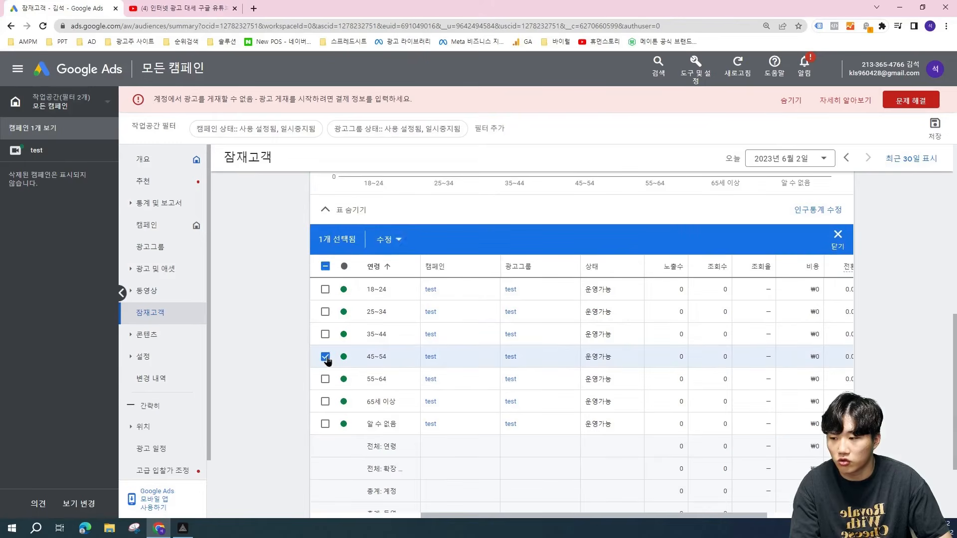
click(393, 239)
click(525, 355)
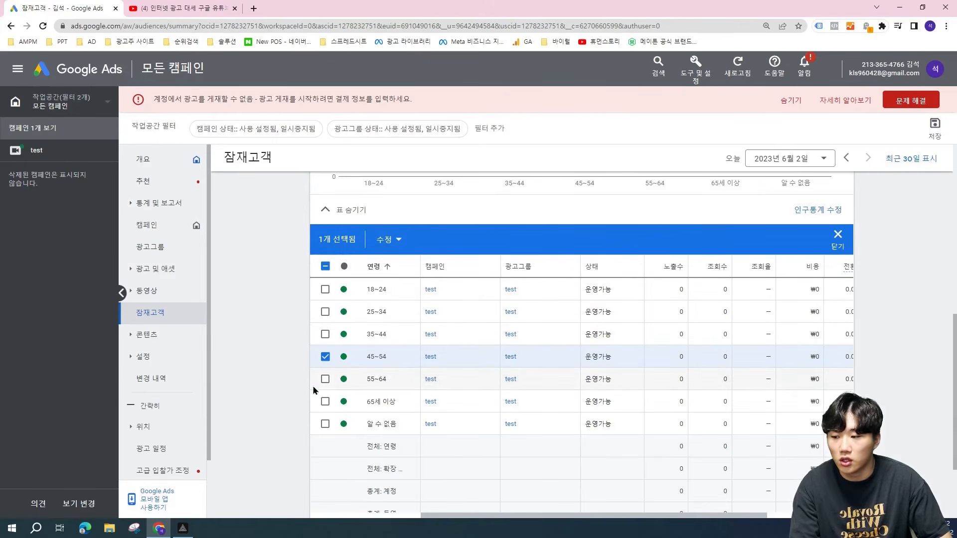
click(326, 358)
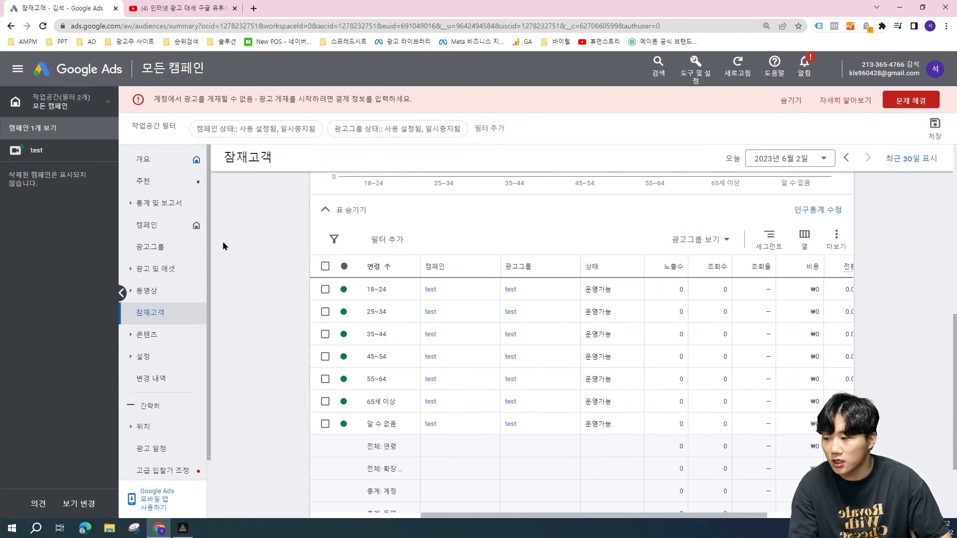
View the 주제 content page and the 광고가 게재된 위치 report, and return to the account overview
click(173, 333)
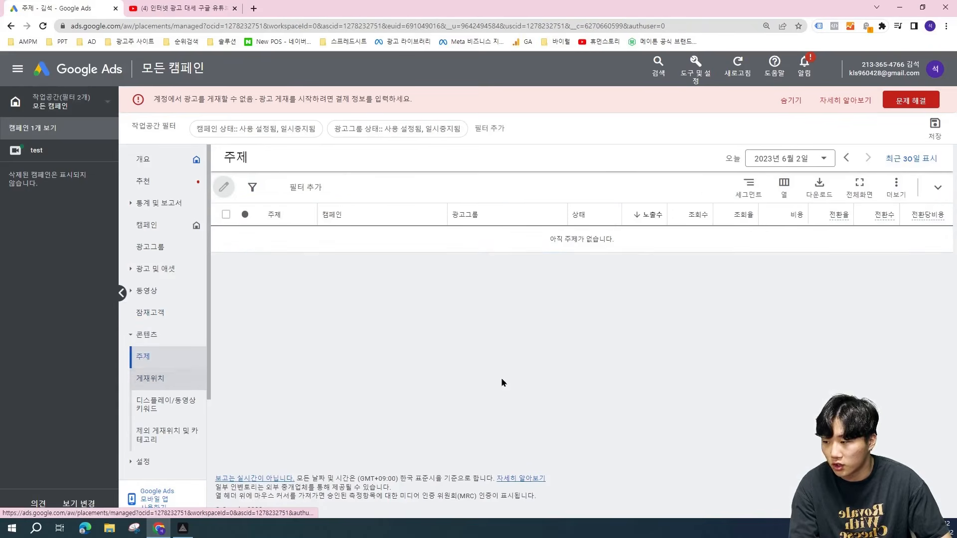
click(587, 253)
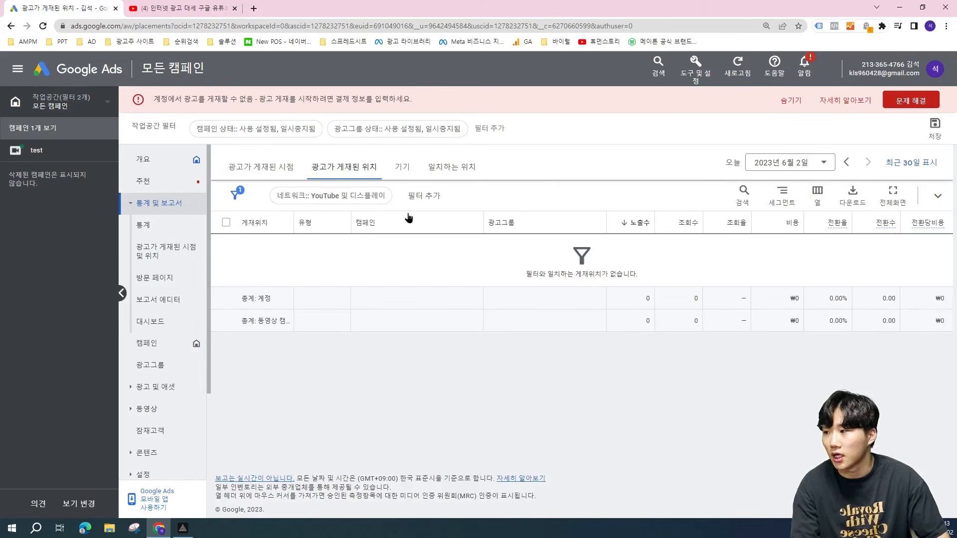
click(83, 78)
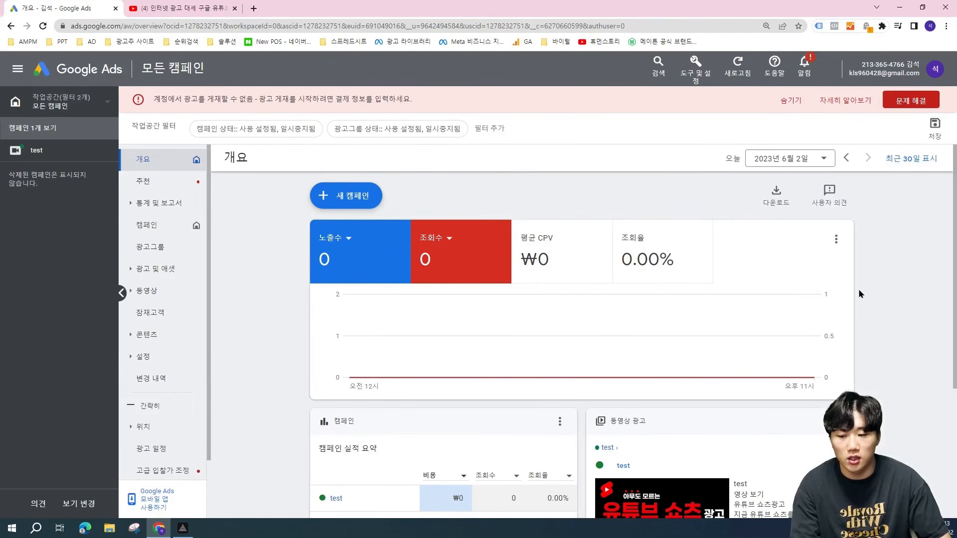
Look over the 개요 page's performance chart, 캠페인 summary and 동영상 광고 card, along with the page navigation list
scroll(867, 288, down, 2)
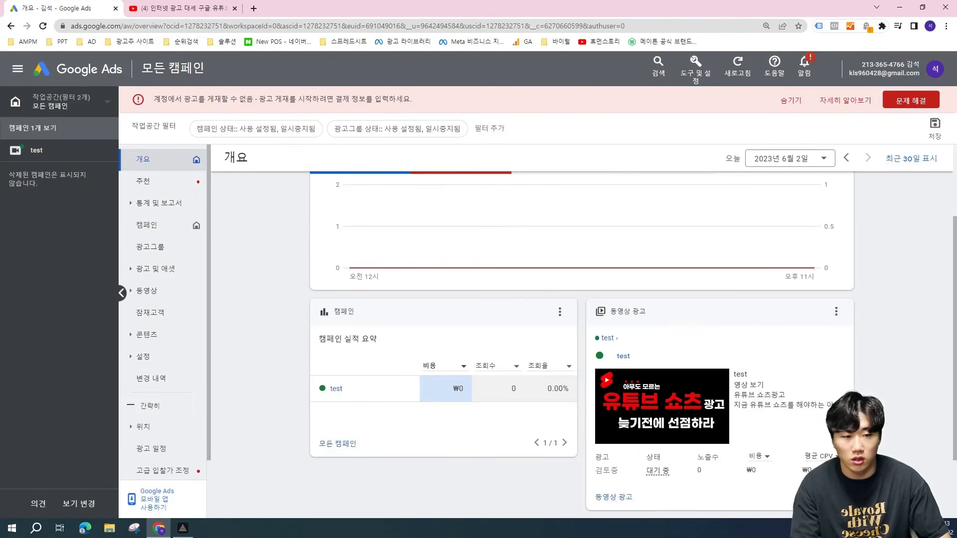
scroll(581, 324, up, 2)
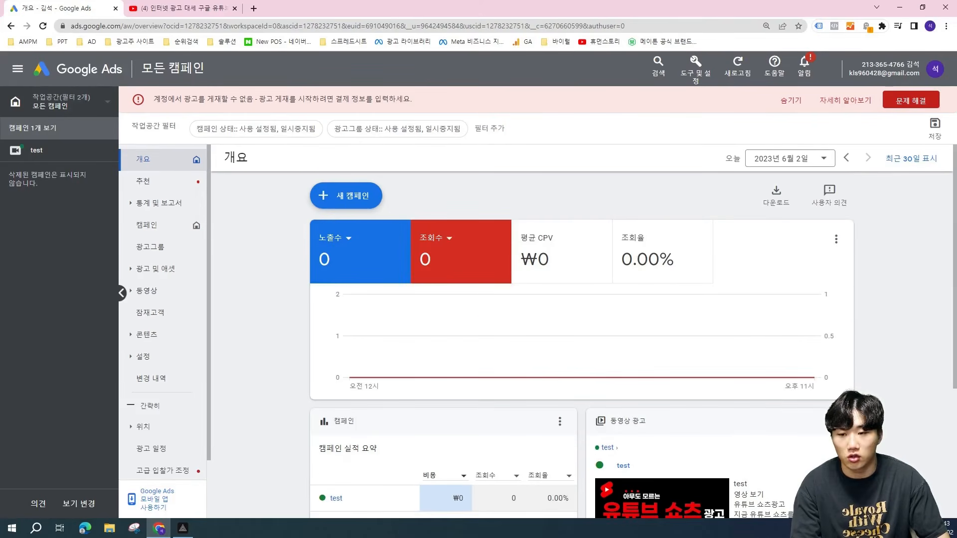
scroll(580, 324, down, 1)
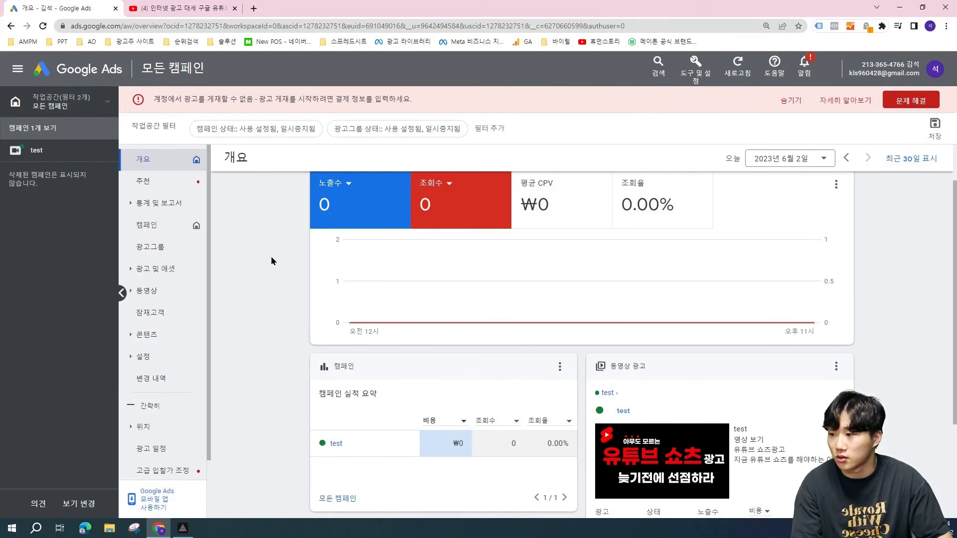
scroll(154, 305, down, 1)
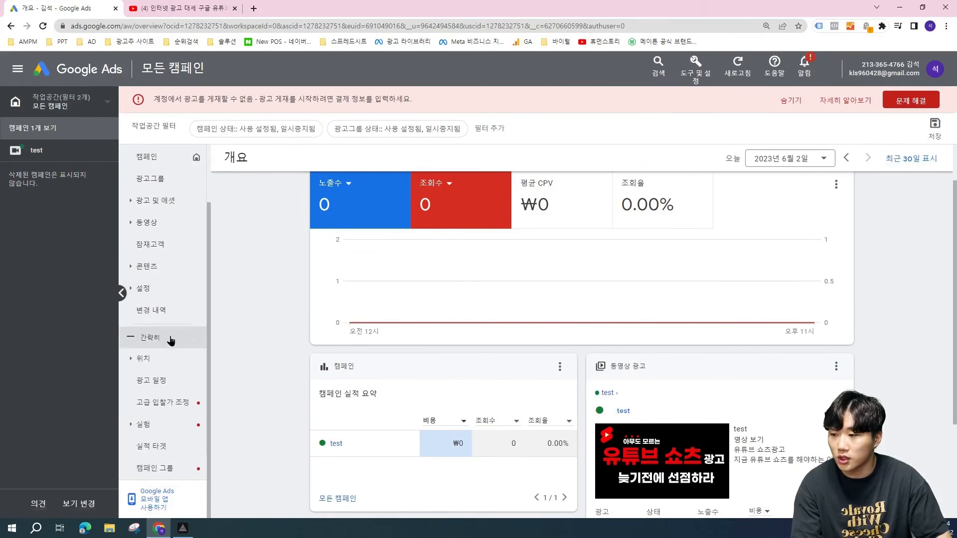
scroll(171, 340, up, 1)
scroll(648, 224, down, 2)
scroll(764, 280, up, 3)
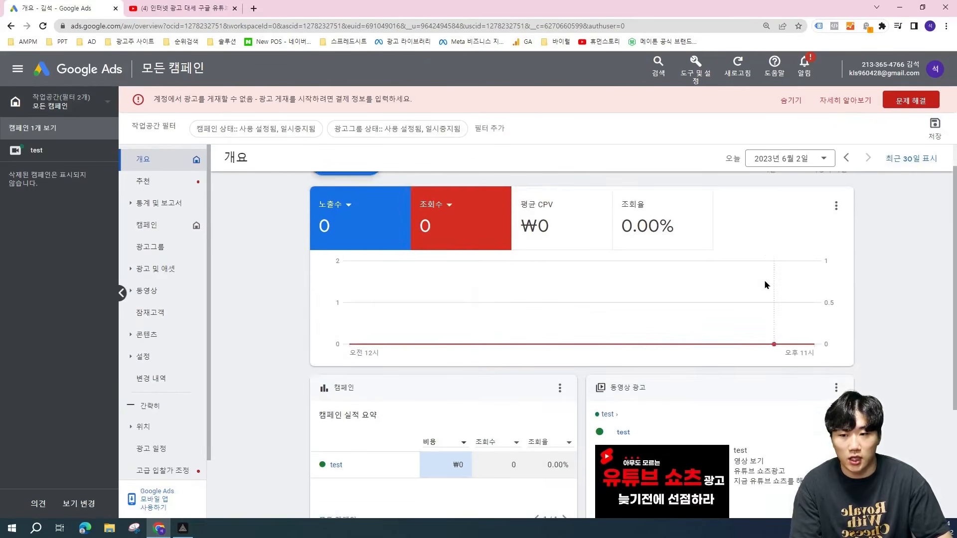
scroll(764, 282, up, 1)
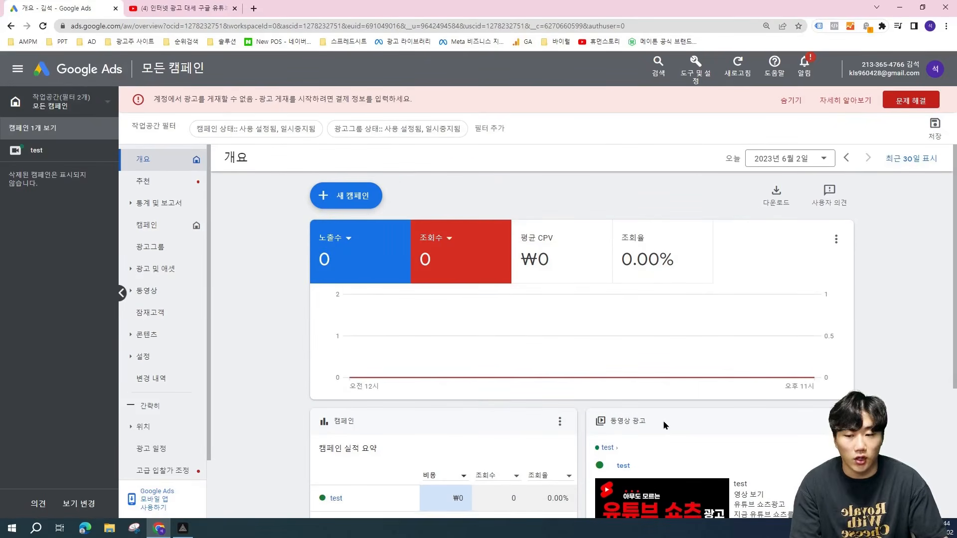